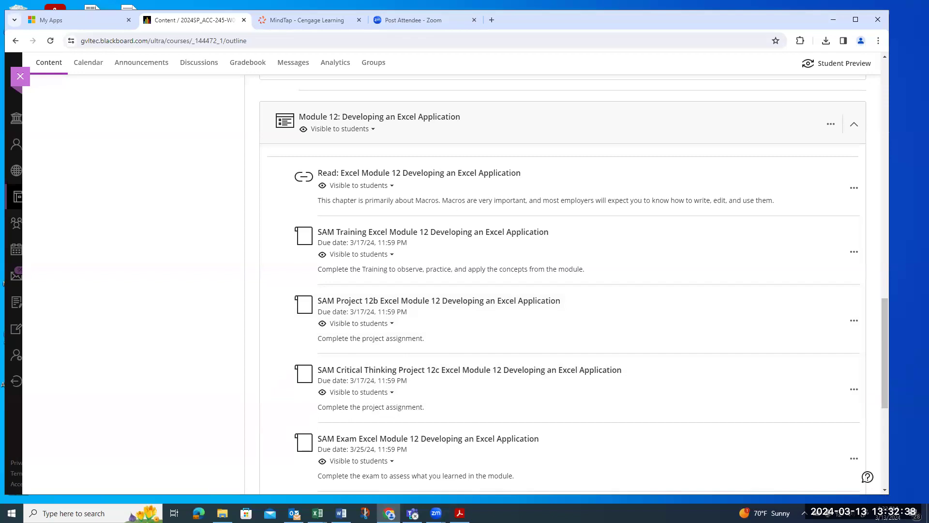
Switch to the NP_EX365_2021_12b_Solution workbook in Excel, widen its window, and view the first empty row on the Volunteer Records sheet
{"action": "key", "text": "alt+Tab"}
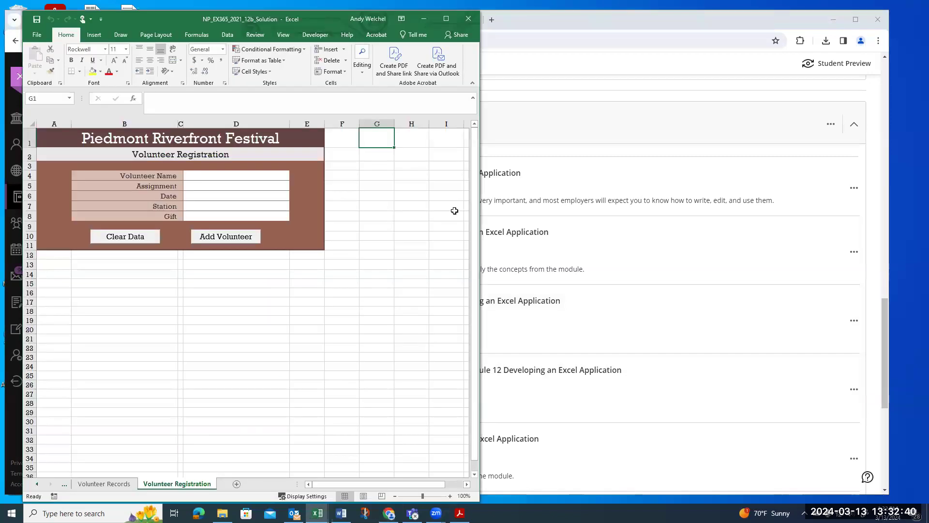
{"action": "left_click_drag", "start_coordinate": [480, 212], "coordinate": [865, 212]}
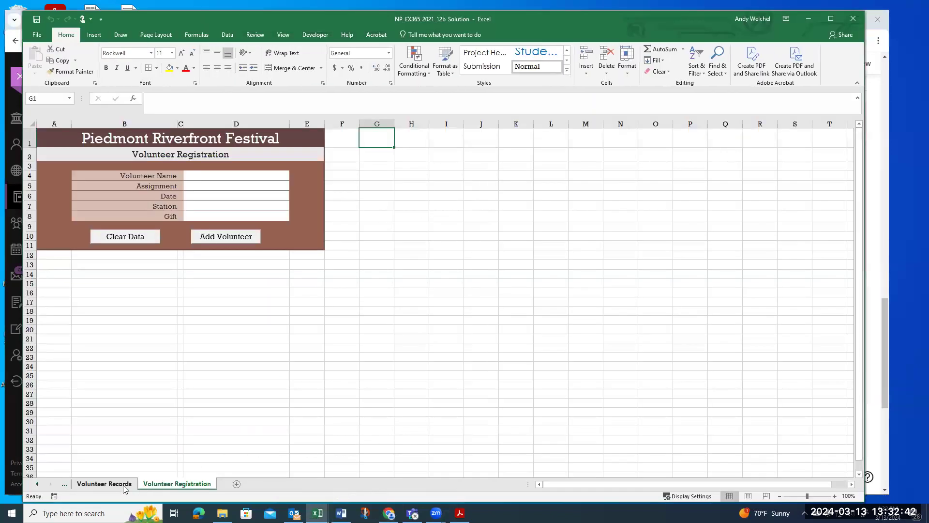
{"action": "left_click", "coordinate": [121, 486]}
{"action": "left_click", "coordinate": [92, 322]}
{"action": "left_click", "coordinate": [157, 322]}
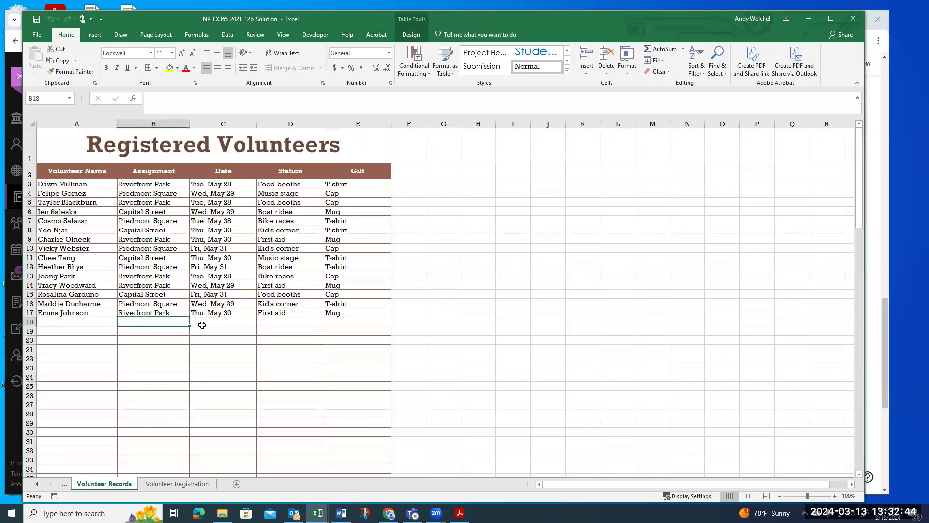
{"action": "left_click", "coordinate": [221, 324]}
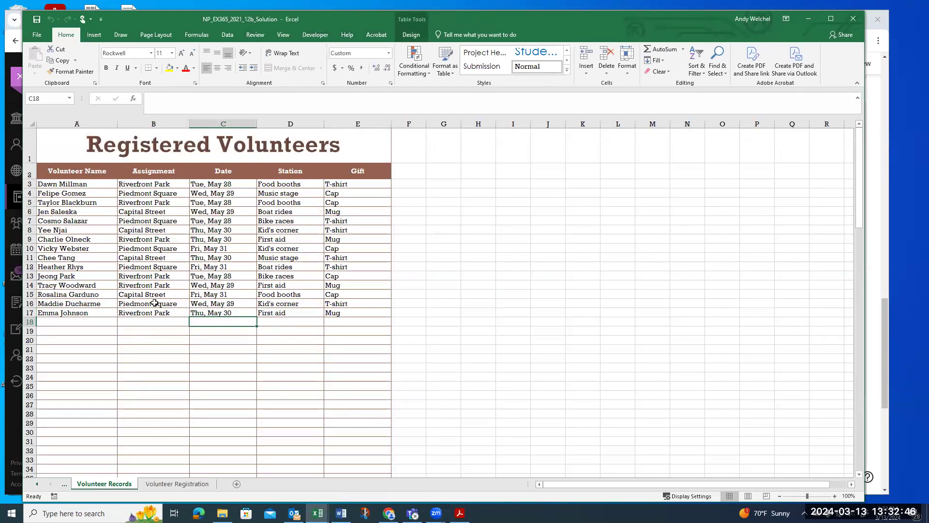
Examine the last volunteer record in row 17 and the dates in column C of the Volunteer Records table
{"action": "left_click", "coordinate": [83, 311]}
{"action": "left_click_drag", "start_coordinate": [84, 312], "coordinate": [350, 314]}
{"action": "left_click_drag", "start_coordinate": [90, 313], "coordinate": [351, 314]}
{"action": "left_click", "coordinate": [258, 340]}
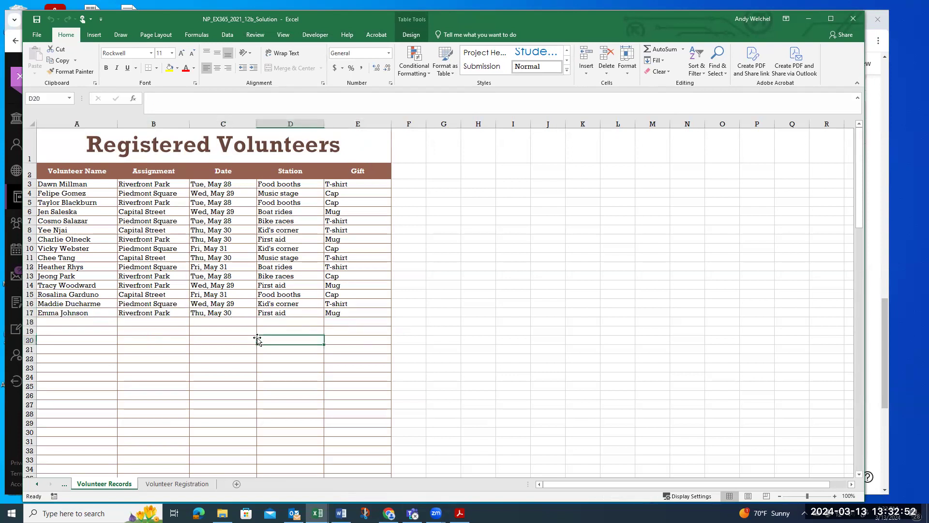
{"action": "left_click", "coordinate": [135, 286]}
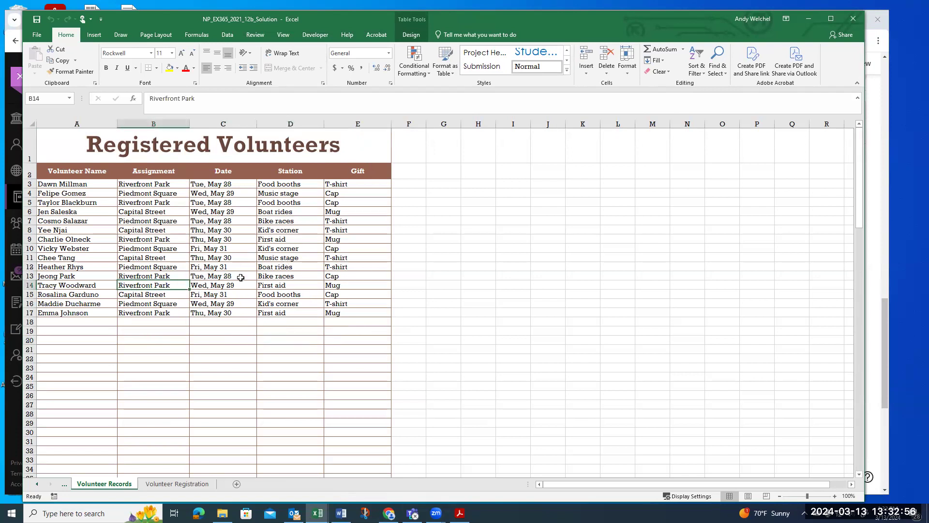
{"action": "left_click", "coordinate": [217, 321]}
{"action": "left_click_drag", "start_coordinate": [208, 194], "coordinate": [214, 309]}
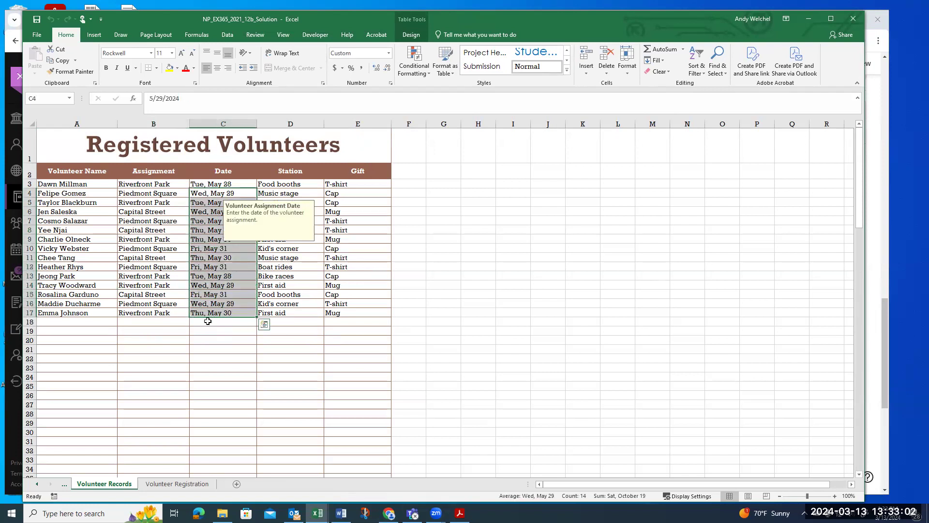
{"action": "left_click", "coordinate": [200, 184]}
{"action": "left_click_drag", "start_coordinate": [208, 263], "coordinate": [216, 314]}
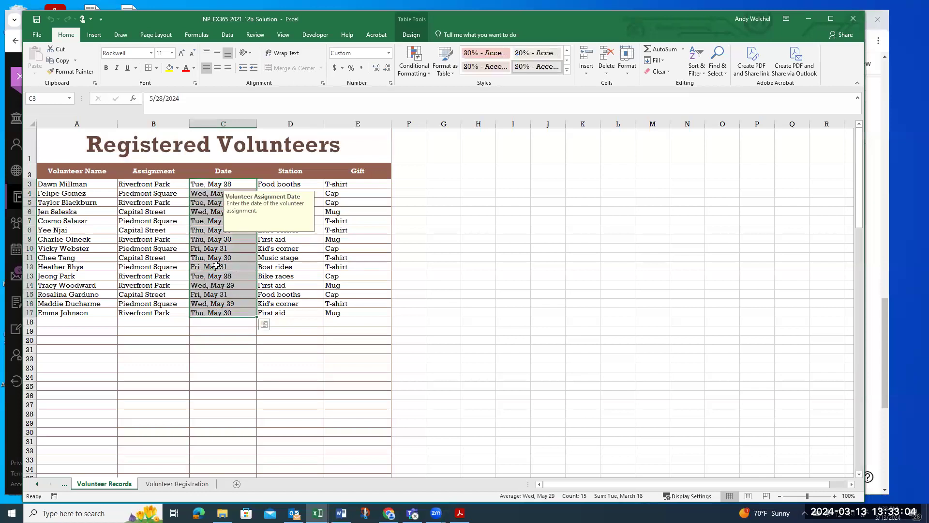
{"action": "left_click", "coordinate": [217, 269]}
Move the solution workbook out of view and bring up the NP_EX365_2021_12b_FirstLastName_1 workbook
{"action": "left_click_drag", "start_coordinate": [535, 28], "coordinate": [0, 28]}
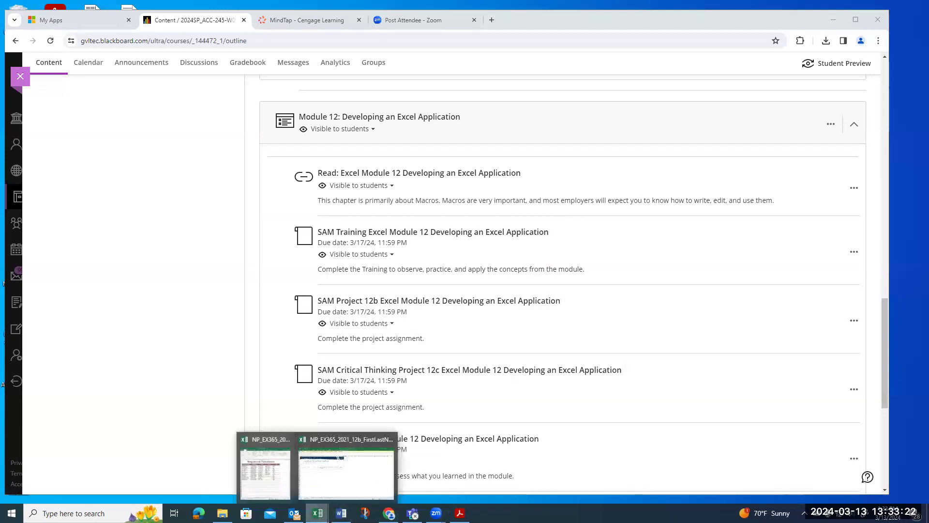
{"action": "left_click", "coordinate": [327, 501]}
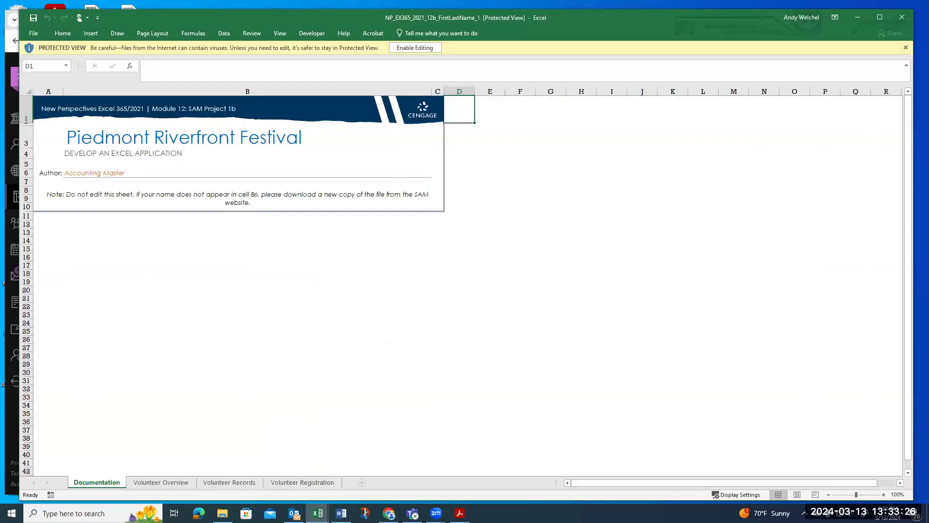
Switch to the Word instructions and read the Getting Started notes on the file name, enabling macros on PC and Mac, and the Developer tab
{"action": "key", "text": "alt+Tab"}
{"action": "scroll", "coordinate": [295, 194], "scroll_direction": "up", "scroll_amount": 6}
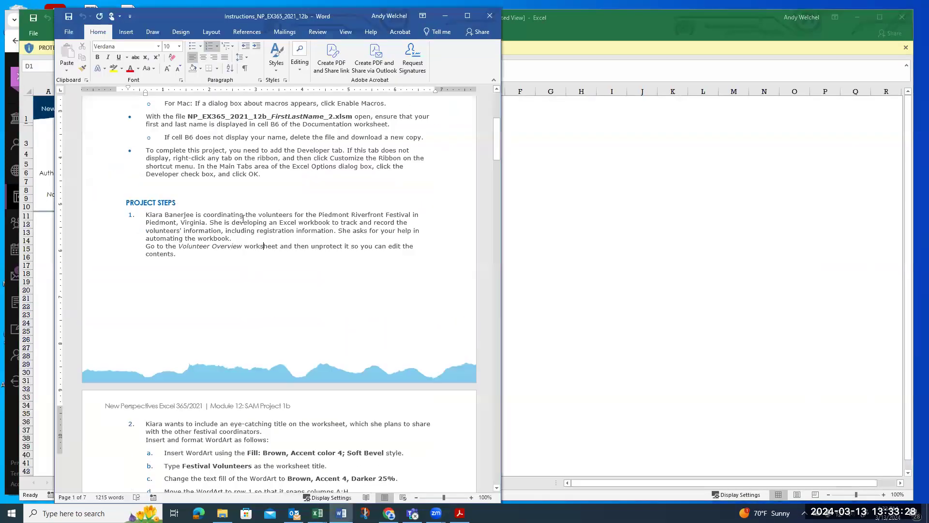
{"action": "scroll", "coordinate": [263, 202], "scroll_direction": "up", "scroll_amount": 1}
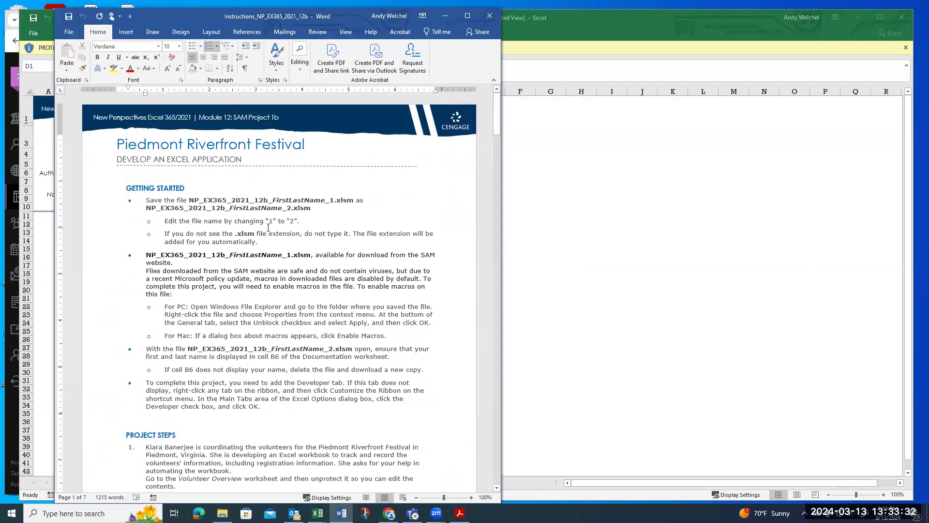
{"action": "scroll", "coordinate": [268, 227], "scroll_direction": "down", "scroll_amount": 4}
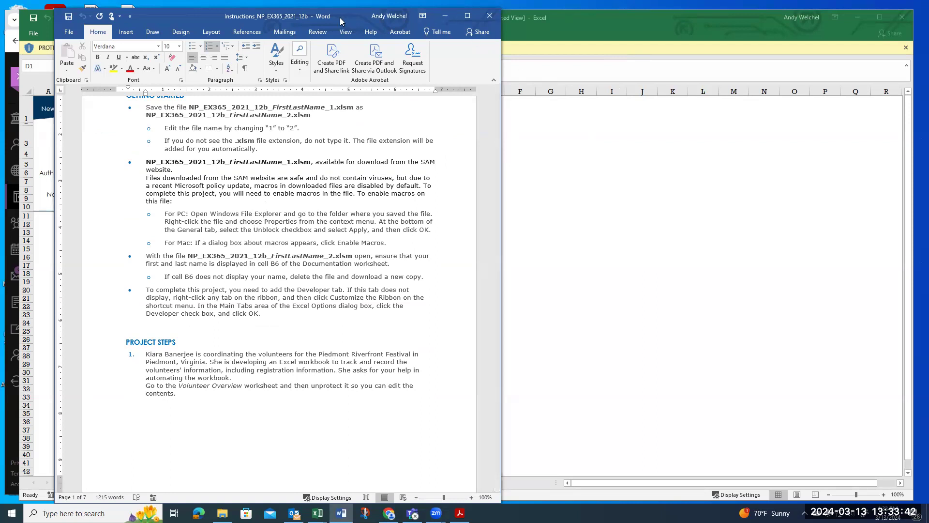
{"action": "left_click_drag", "start_coordinate": [340, 21], "coordinate": [394, 18]}
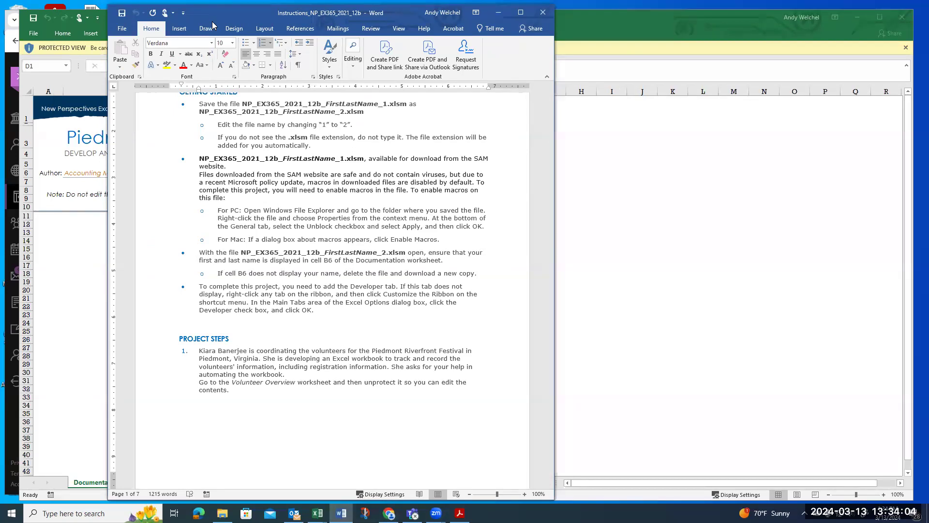
{"action": "left_click_drag", "start_coordinate": [212, 22], "coordinate": [236, 23]}
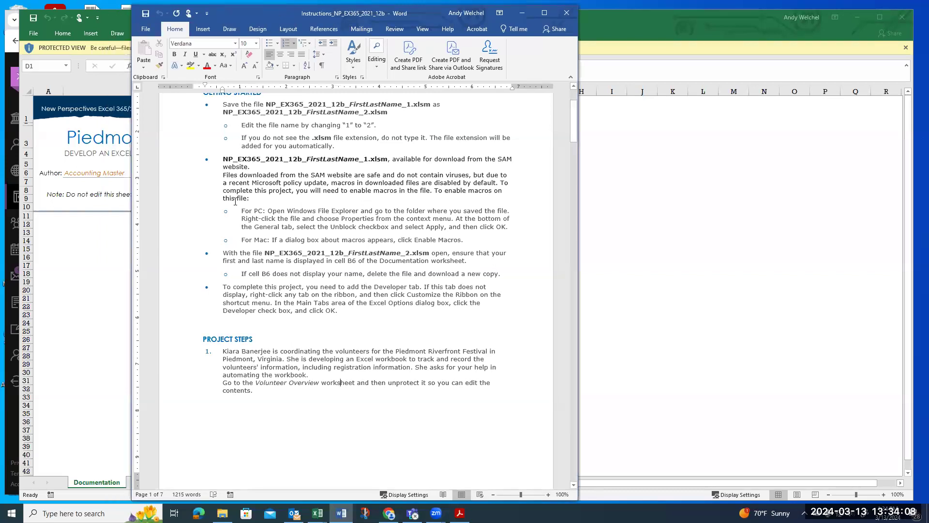
{"action": "left_click_drag", "start_coordinate": [242, 211], "coordinate": [268, 212]}
{"action": "left_click_drag", "start_coordinate": [242, 240], "coordinate": [267, 240]}
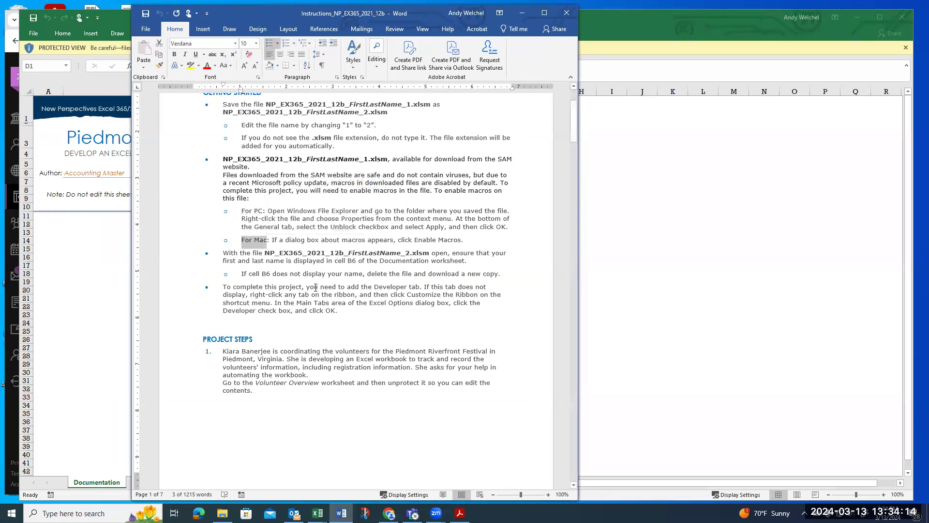
{"action": "left_click_drag", "start_coordinate": [243, 289], "coordinate": [421, 287]}
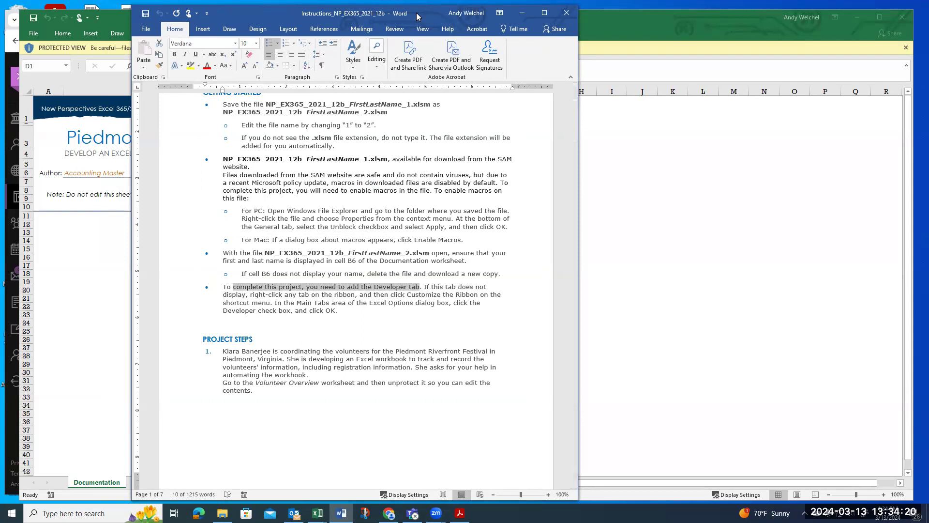
Return to the NP_EX365_2021_12b_FirstLastName_1 workbook in Excel and enable editing and its disabled macro content
{"action": "left_click", "coordinate": [611, 194]}
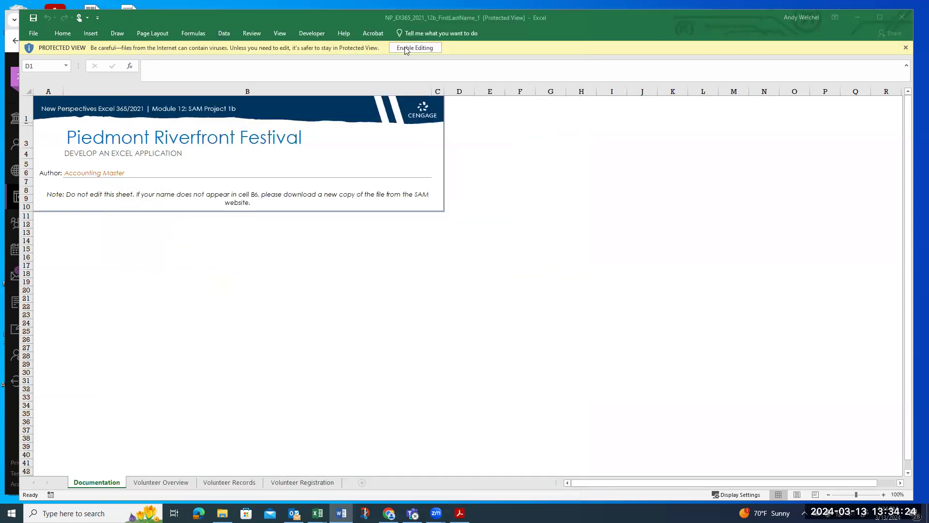
{"action": "key", "text": "alt+Tab"}
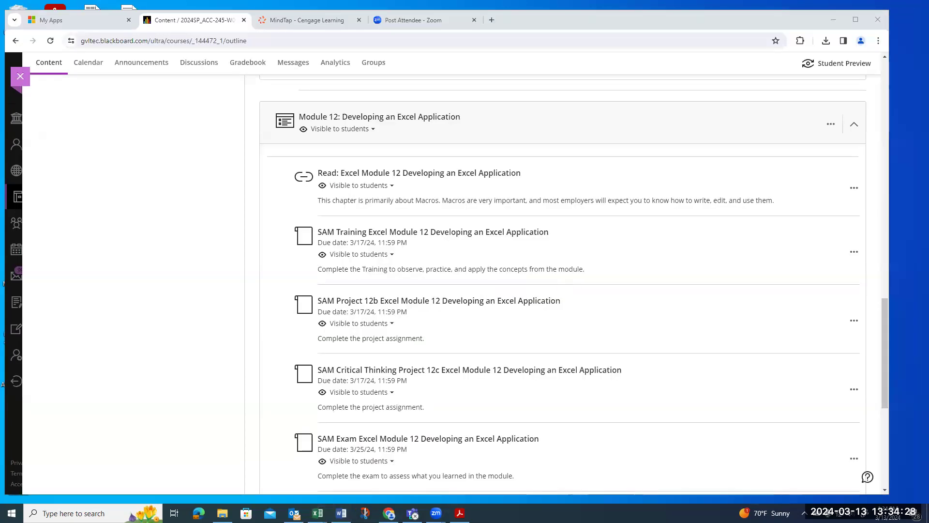
{"action": "key", "text": "alt+Tab"}
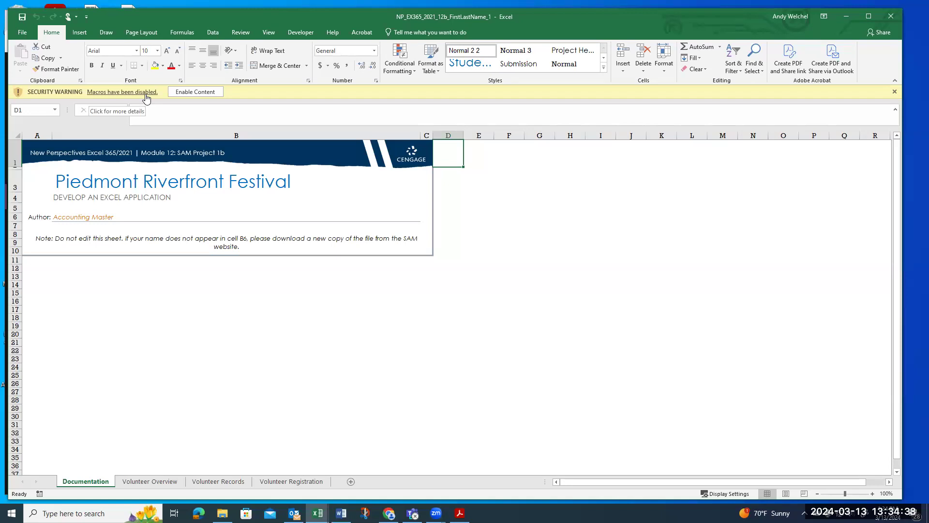
{"action": "left_click", "coordinate": [193, 93]}
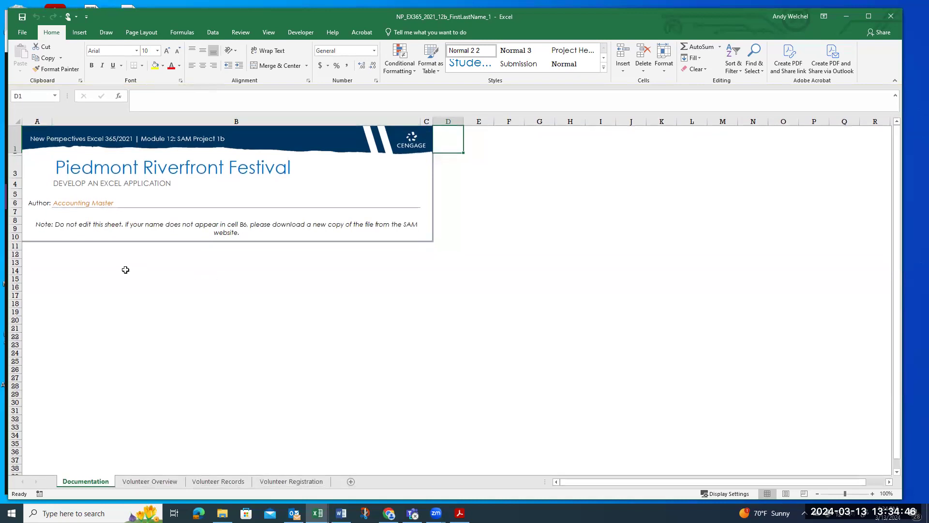
{"action": "left_click", "coordinate": [97, 269]}
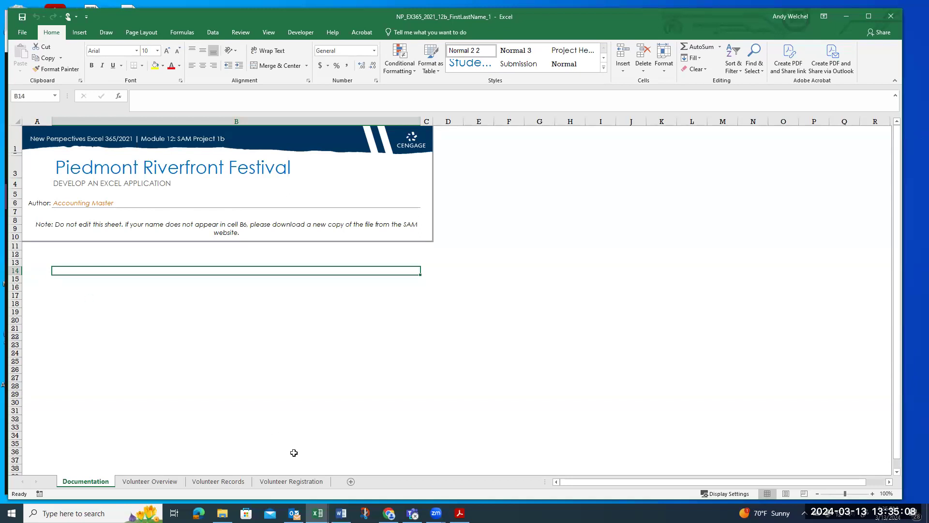
Open the Volunteer Overview sheet, select the merged title cell A1, and check whether the WordArt command is available
{"action": "left_click", "coordinate": [162, 481]}
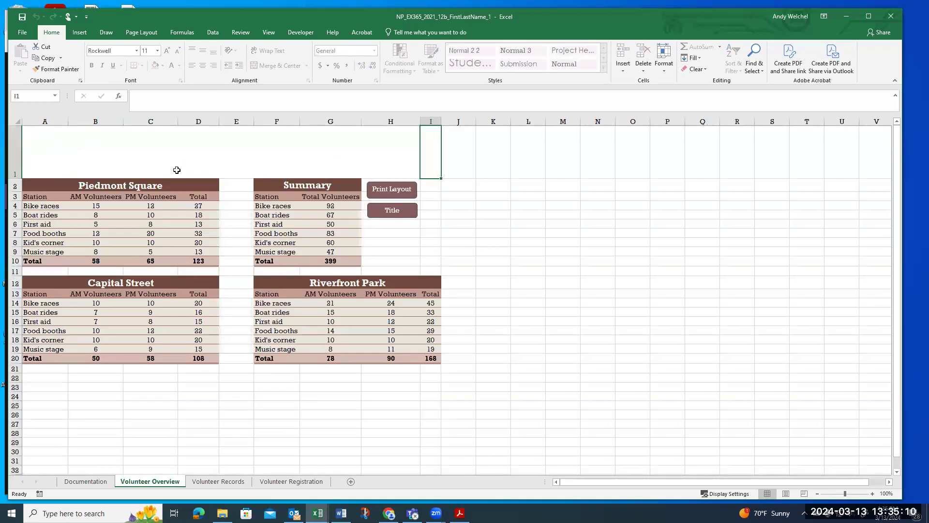
{"action": "left_click", "coordinate": [145, 154]}
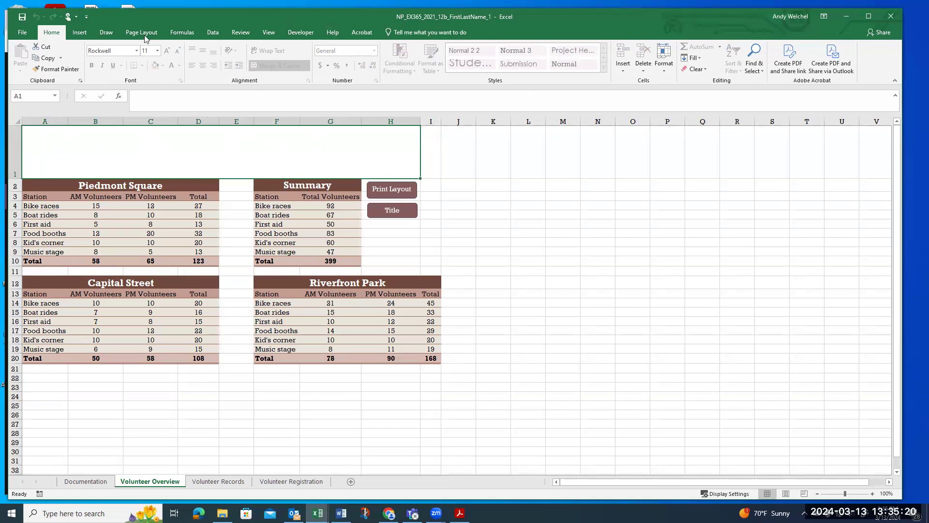
{"action": "left_click", "coordinate": [82, 33]}
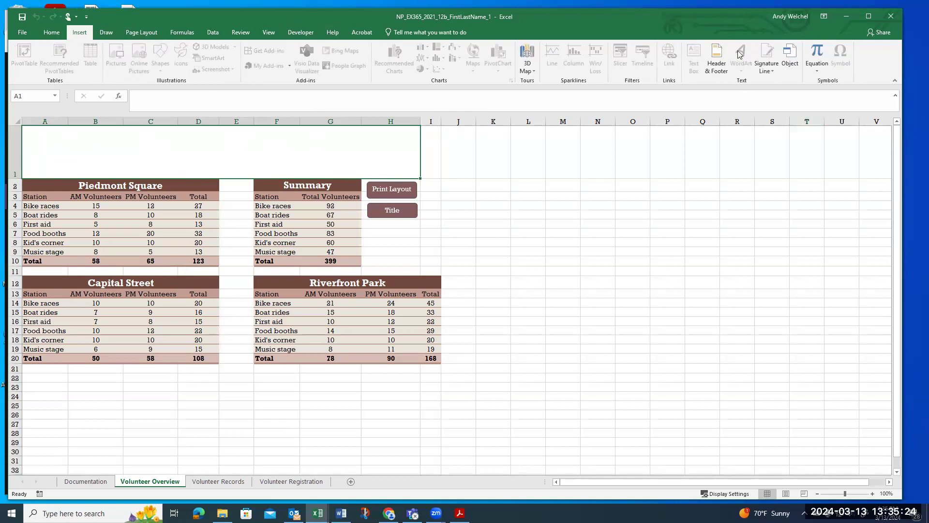
{"action": "left_click", "coordinate": [53, 33]}
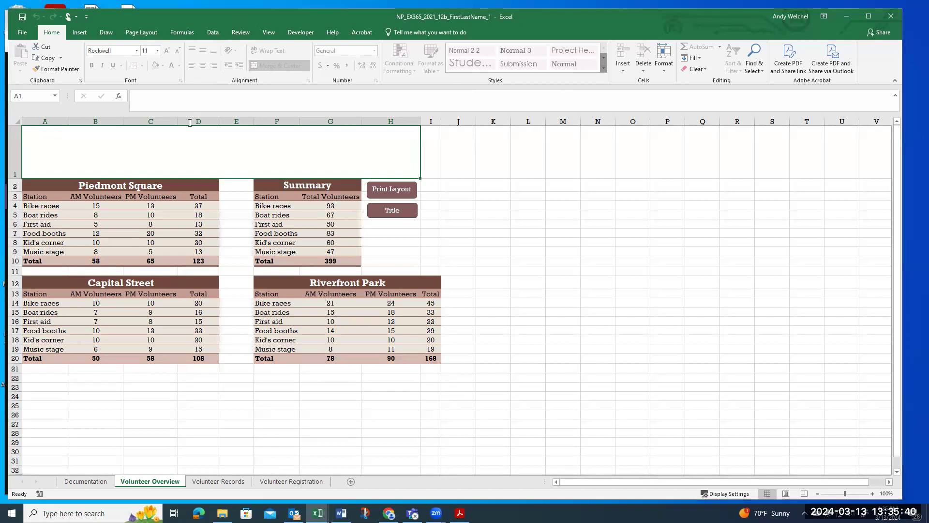
Read project step 1 about unprotecting the Volunteer Overview sheet in the Word instructions, and move that window aside
{"action": "key", "text": "alt+Tab"}
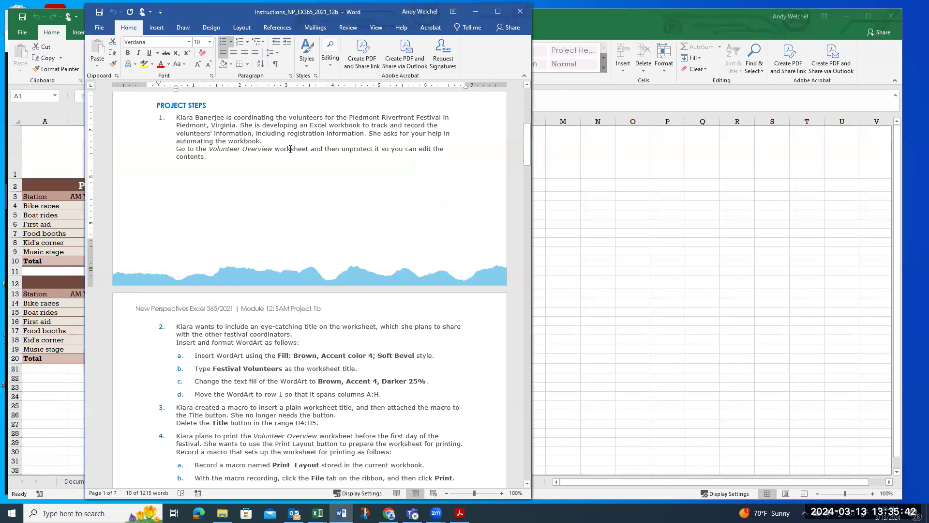
{"action": "left_click_drag", "start_coordinate": [346, 149], "coordinate": [400, 146]}
{"action": "left_click", "coordinate": [218, 155]}
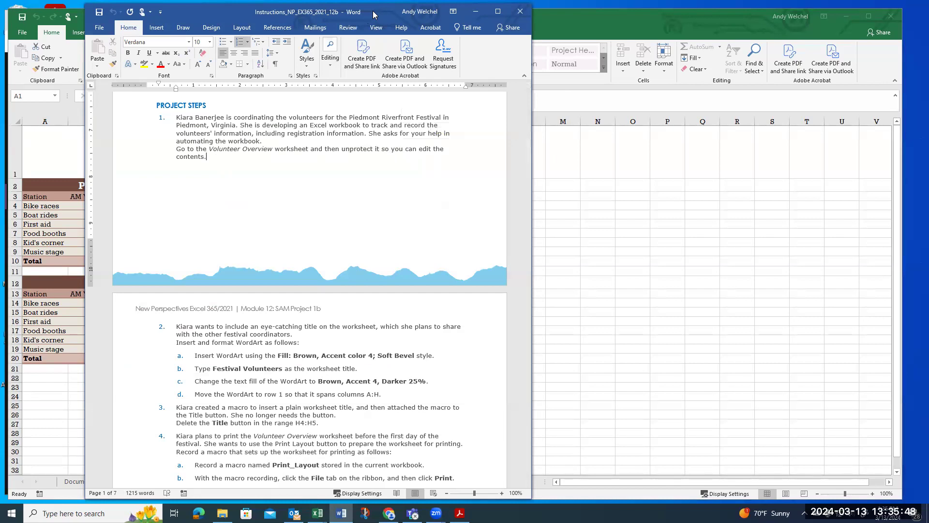
{"action": "left_click_drag", "start_coordinate": [372, 14], "coordinate": [928, 97]}
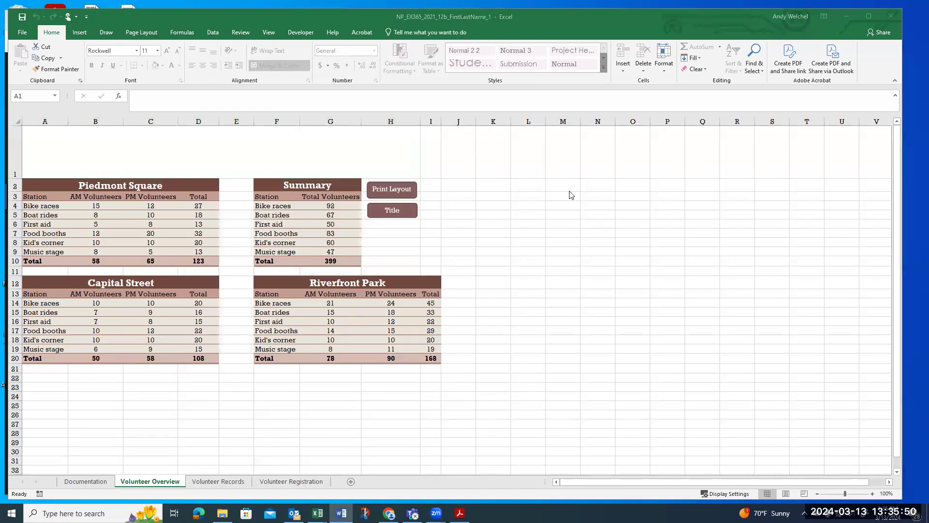
Remove the sheet protection from the Volunteer Overview worksheet
{"action": "left_click", "coordinate": [237, 34]}
{"action": "left_click", "coordinate": [239, 34]}
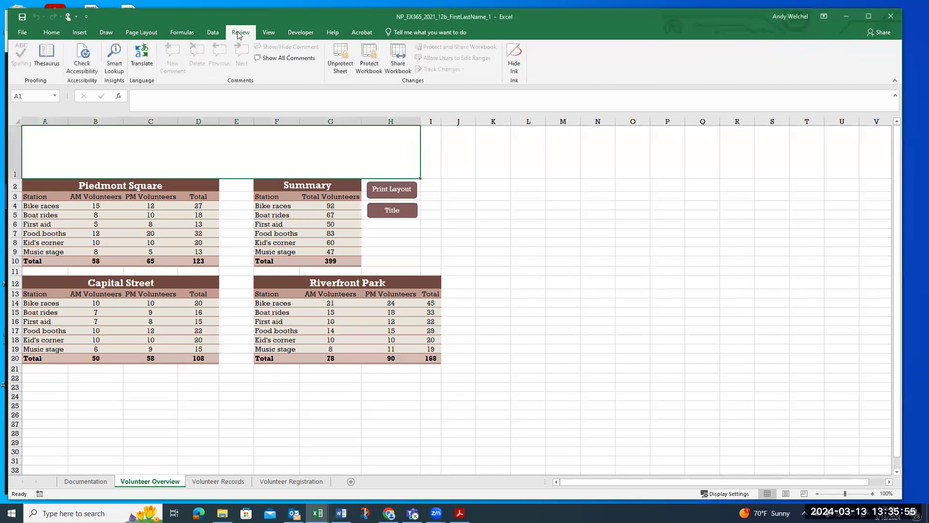
{"action": "left_click", "coordinate": [51, 33]}
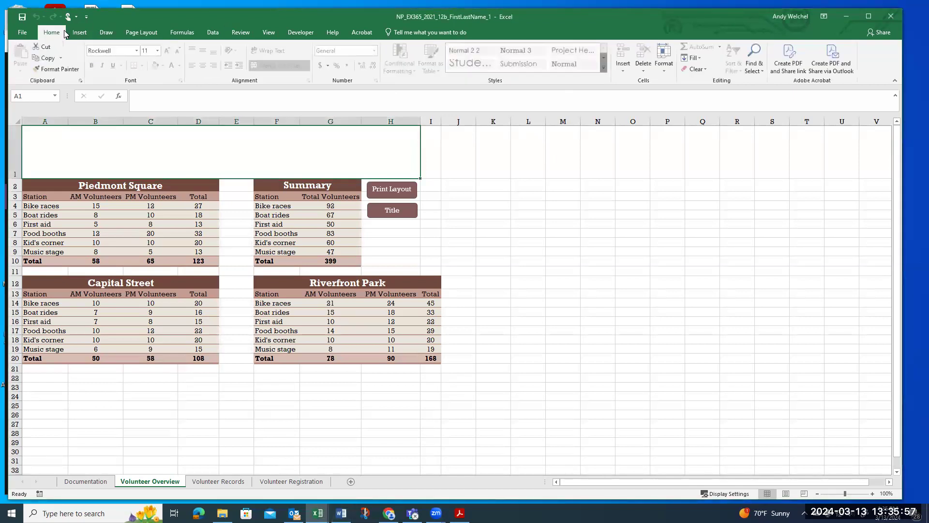
{"action": "left_click", "coordinate": [666, 73]}
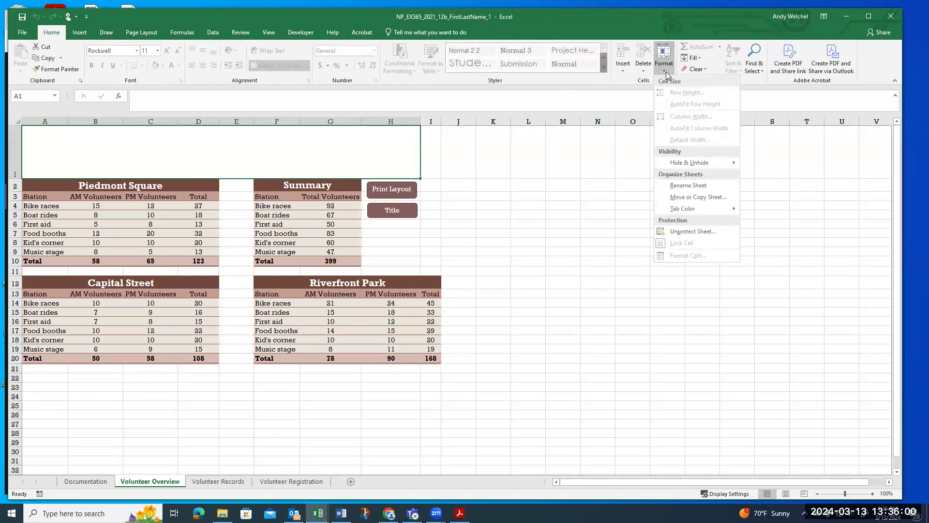
{"action": "left_click", "coordinate": [684, 233]}
Examine the Summary, Piedmont Square, Capital Street and Riverfront Park tables and the blank title area in row 1
{"action": "left_click", "coordinate": [333, 214]}
{"action": "left_click", "coordinate": [154, 231]}
{"action": "left_click", "coordinate": [400, 233]}
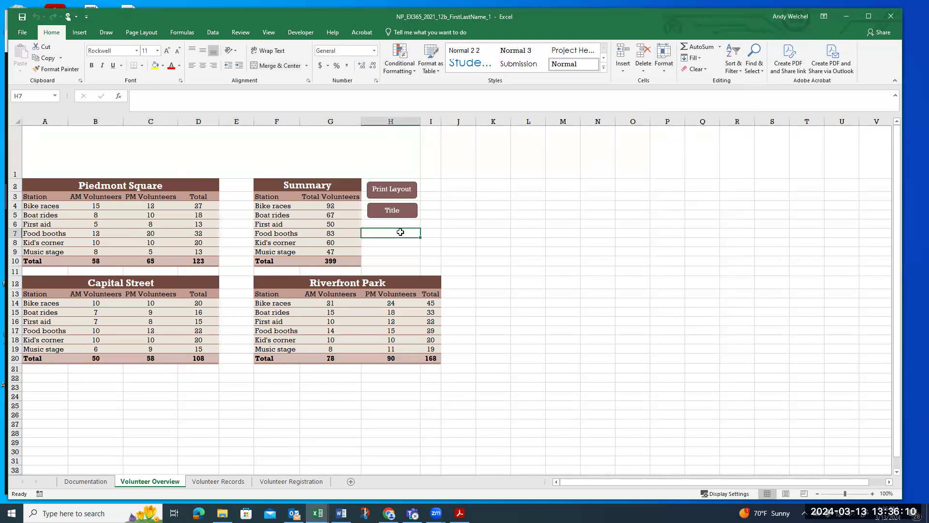
{"action": "left_click", "coordinate": [147, 315]}
{"action": "left_click", "coordinate": [157, 331]}
{"action": "left_click", "coordinate": [155, 313]}
{"action": "left_click", "coordinate": [337, 313]}
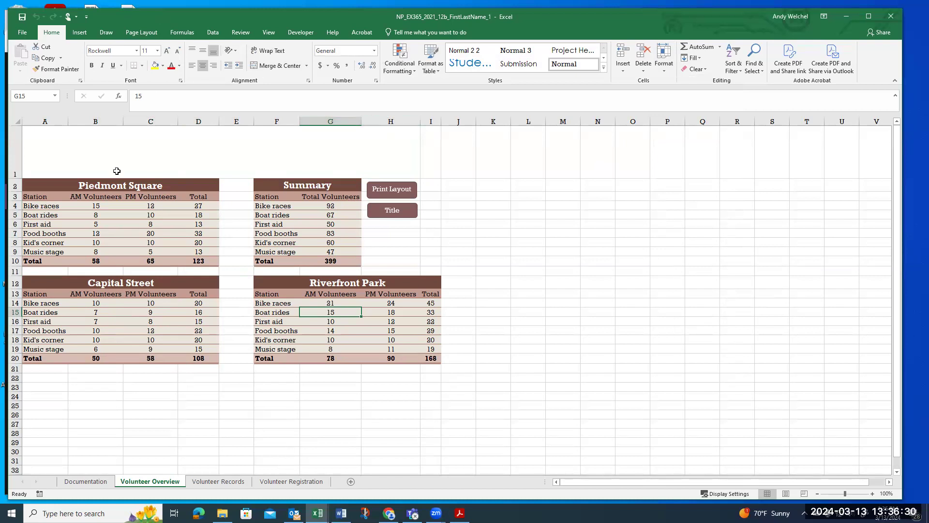
{"action": "left_click", "coordinate": [92, 153]}
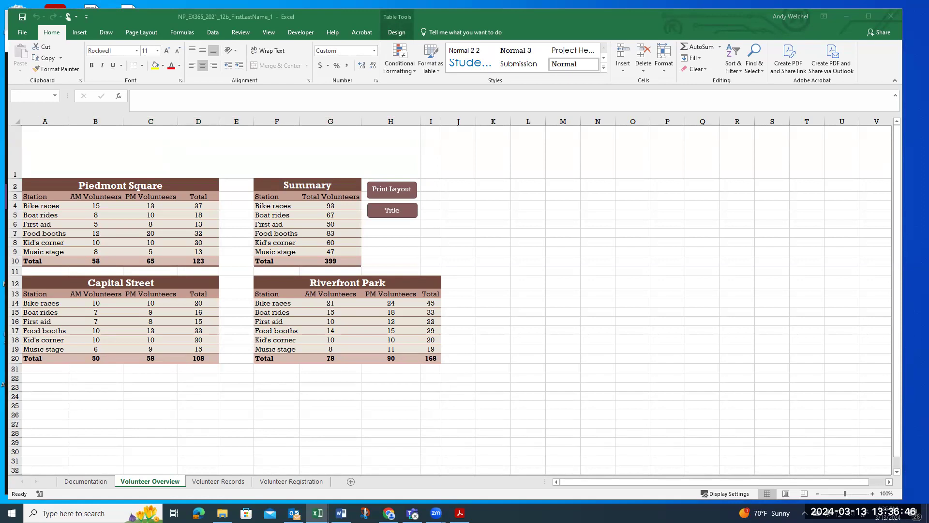
Insert a WordArt object in the brown gradient-fill style on the Volunteer Overview sheet
{"action": "left_click", "coordinate": [162, 152]}
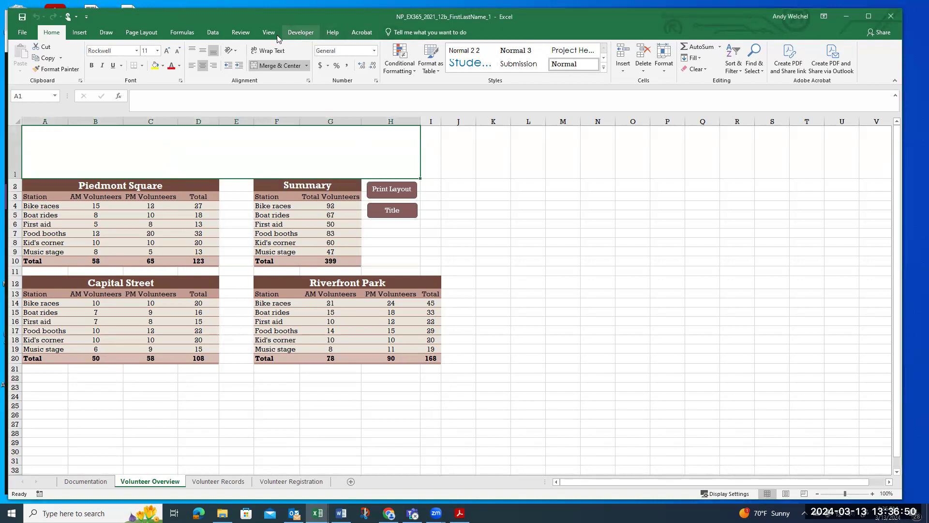
{"action": "left_click", "coordinate": [80, 33]}
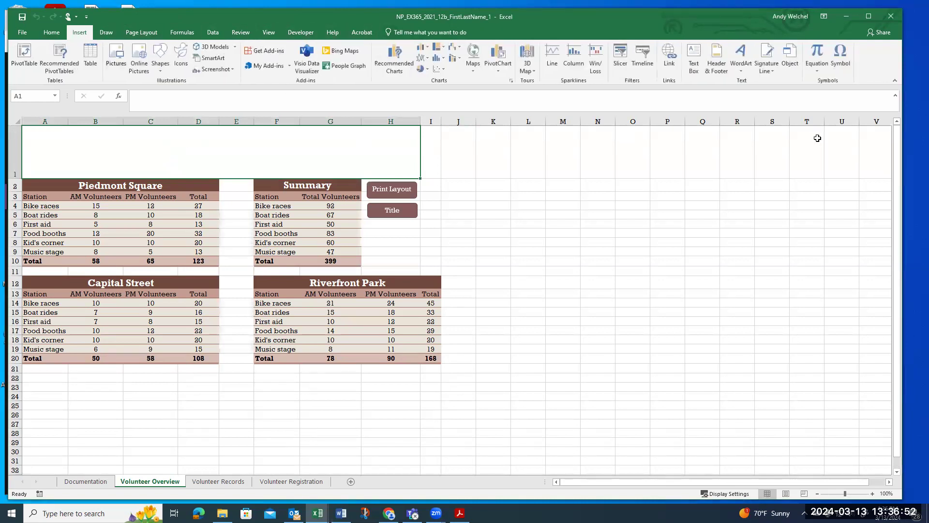
{"action": "left_click", "coordinate": [741, 72]}
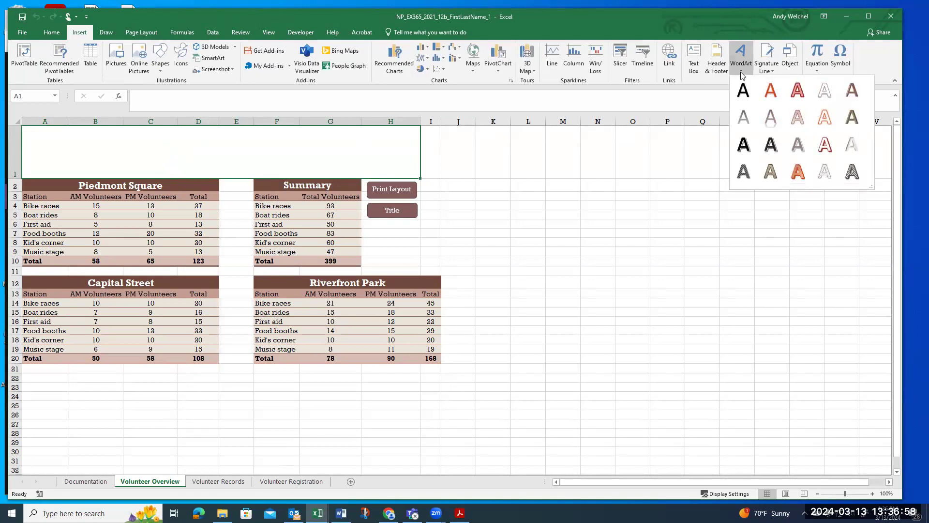
{"action": "left_click", "coordinate": [852, 91]}
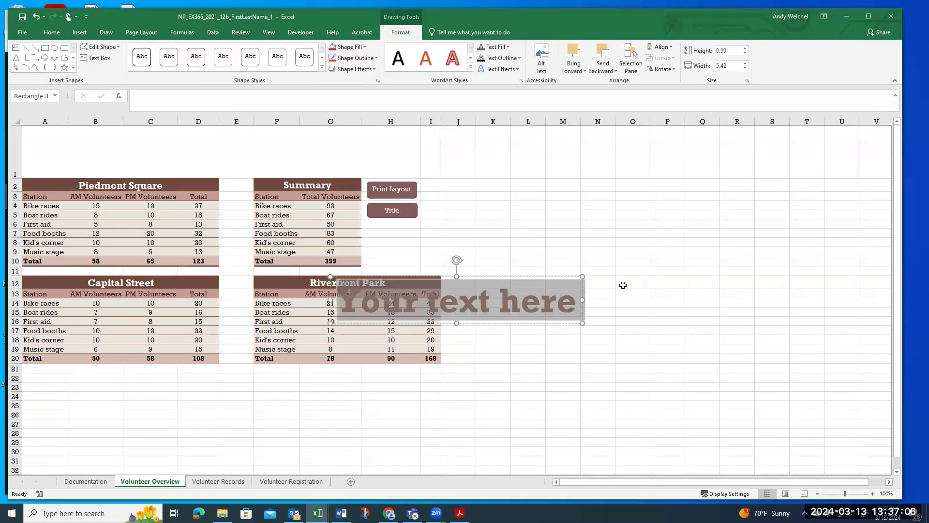
Replace the WordArt placeholder text with Festival Volunteers
{"action": "type", "text": "FE"}
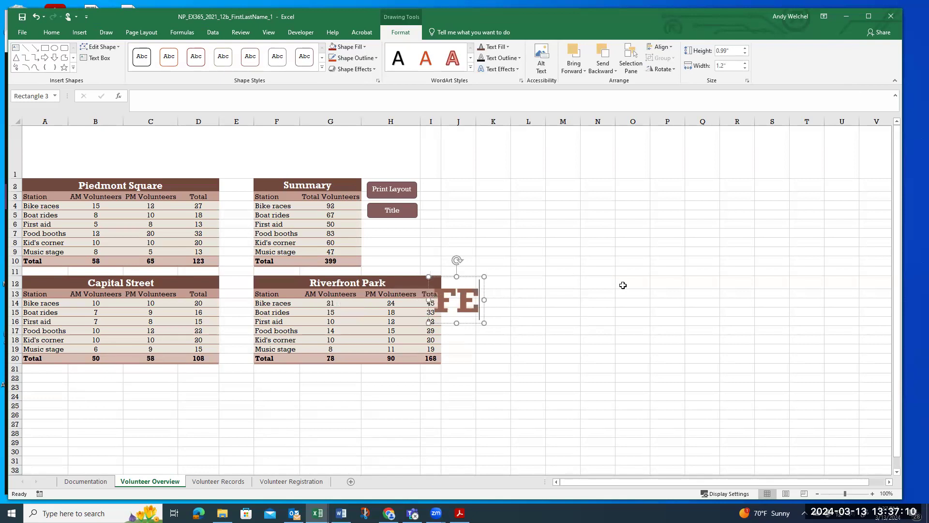
{"action": "key", "text": "BackSpace"}
{"action": "type", "text": "estova"}
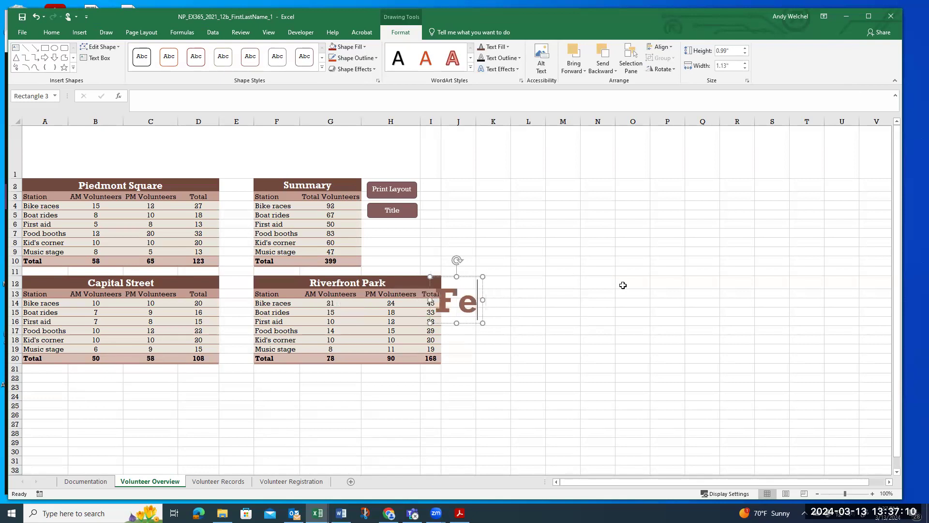
{"action": "key", "text": "BackSpace"}
{"action": "key", "text": "BackSpace"}
{"action": "key", "text": "BackSpace"}
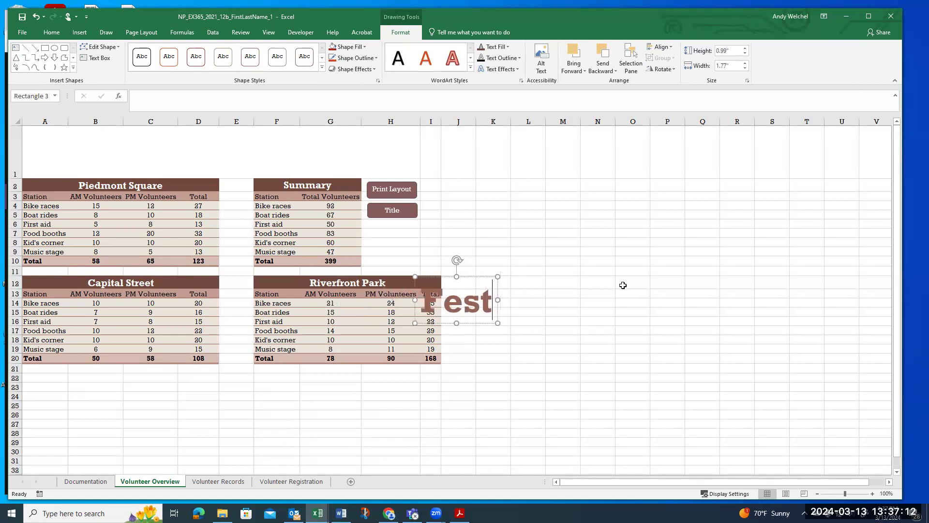
{"action": "type", "text": "ival"}
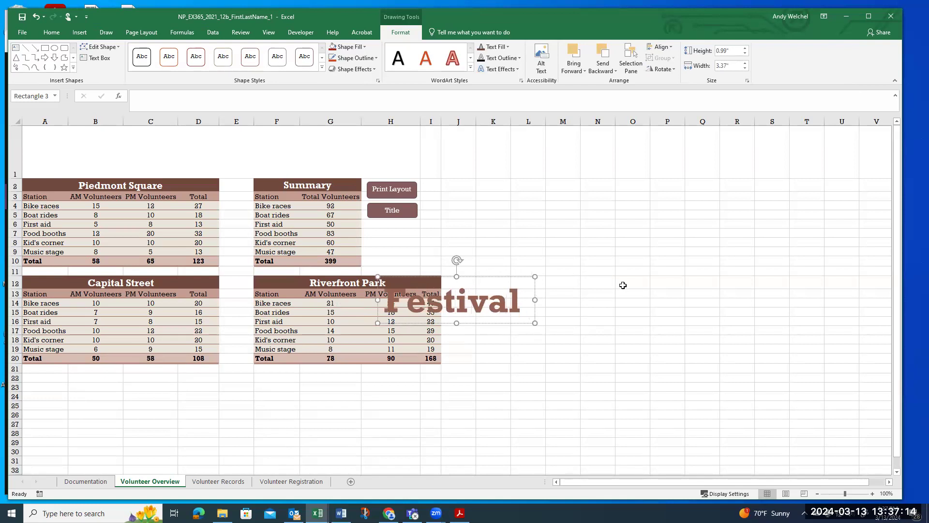
{"action": "type", "text": " Volunteers"}
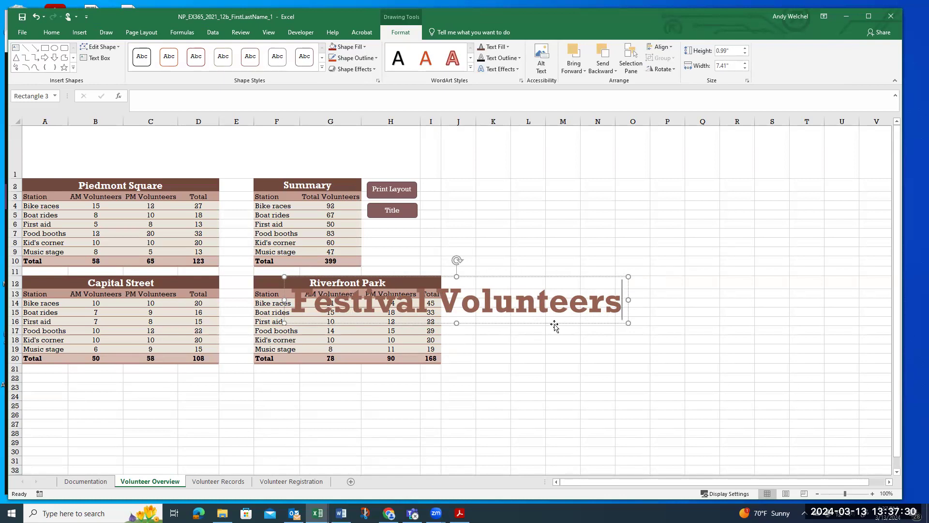
Select the whole Festival Volunteers WordArt text and give it a darker brown theme fill
{"action": "left_click", "coordinate": [501, 348]}
{"action": "left_click", "coordinate": [515, 297]}
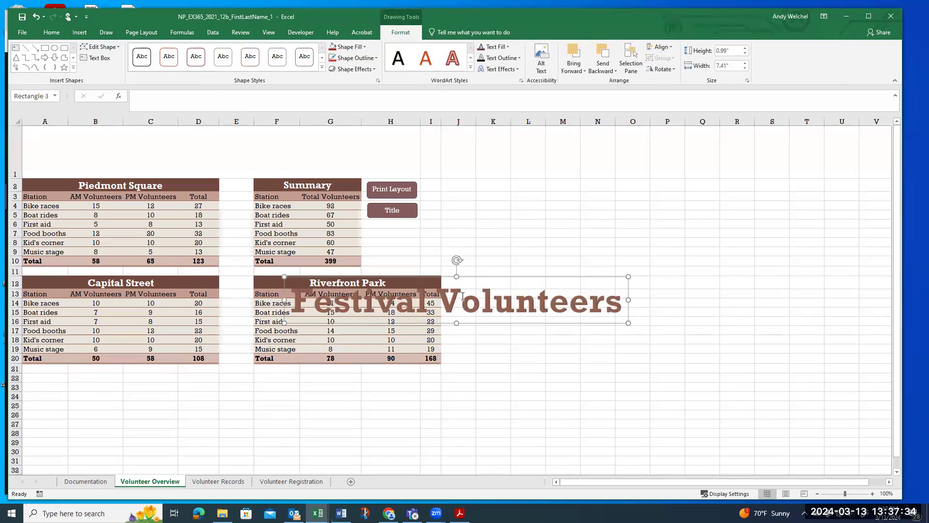
{"action": "left_click_drag", "start_coordinate": [619, 300], "coordinate": [312, 304]}
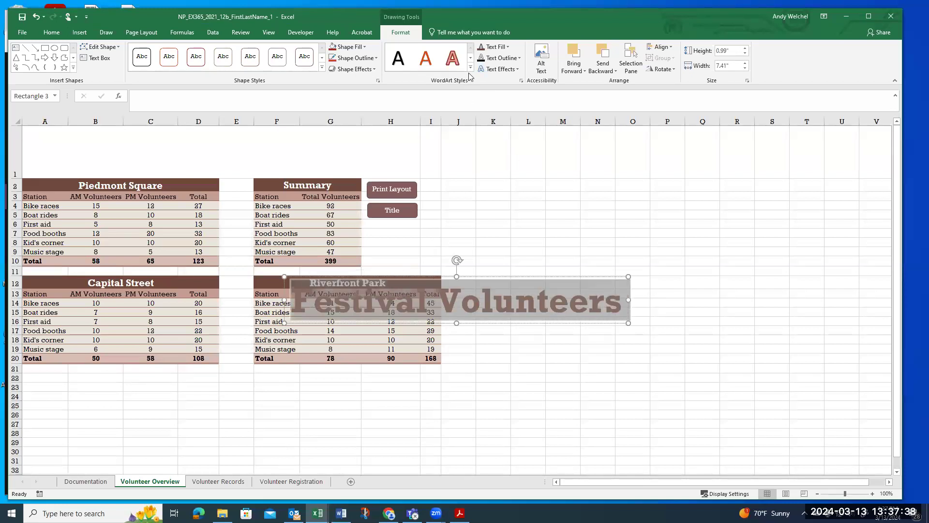
{"action": "left_click", "coordinate": [508, 49]}
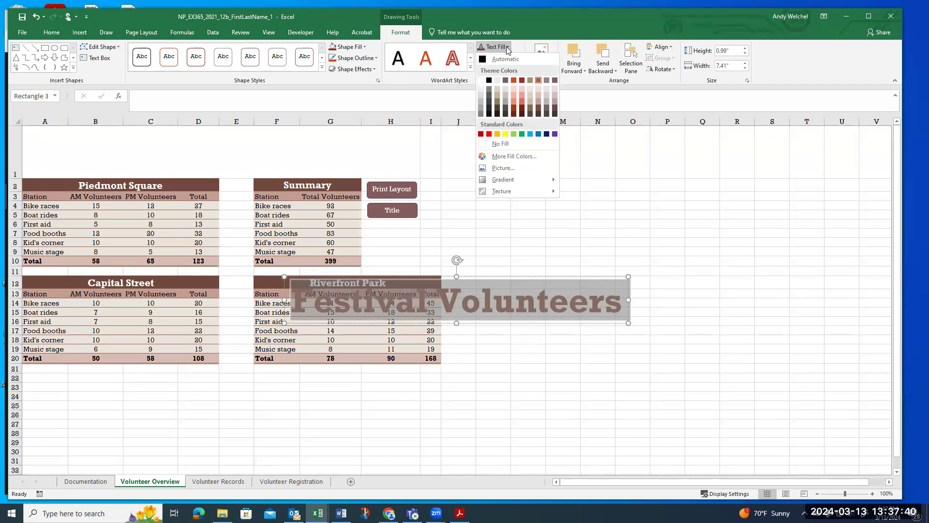
{"action": "left_click", "coordinate": [540, 110]}
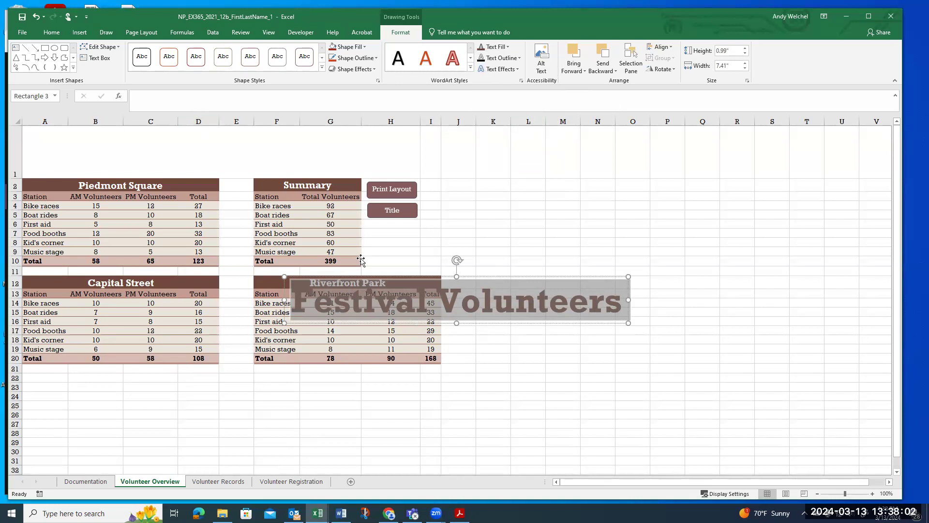
Move the Festival Volunteers WordArt into the blank title area of row 1, above the tables, and deselect it
{"action": "left_click", "coordinate": [511, 357]}
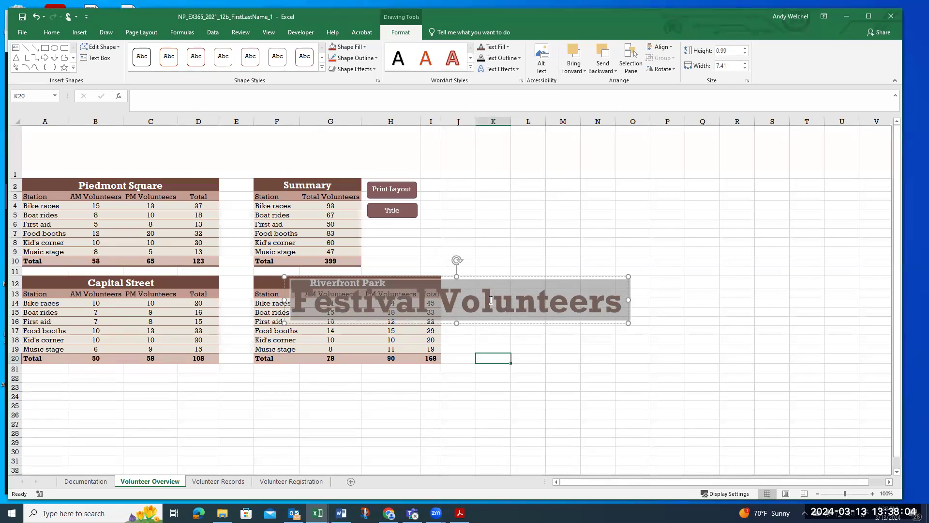
{"action": "left_click", "coordinate": [496, 280]}
{"action": "left_click_drag", "start_coordinate": [502, 273], "coordinate": [268, 127]}
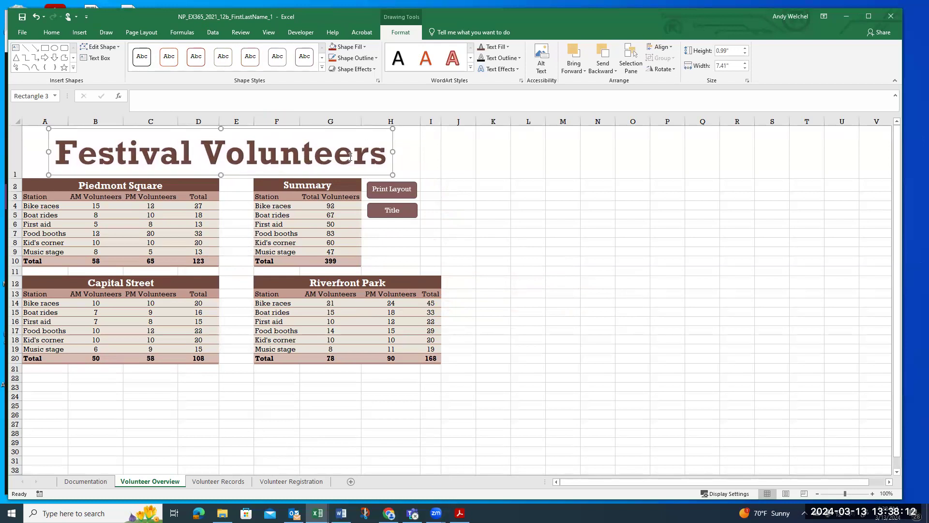
{"action": "left_click", "coordinate": [463, 166]}
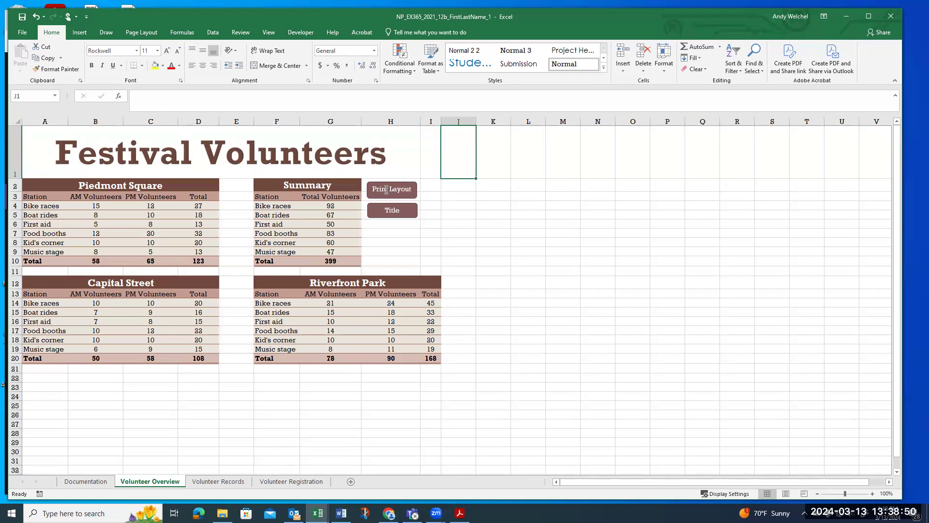
Delete the Title macro button beside the Summary table
{"action": "right_click", "coordinate": [403, 210]}
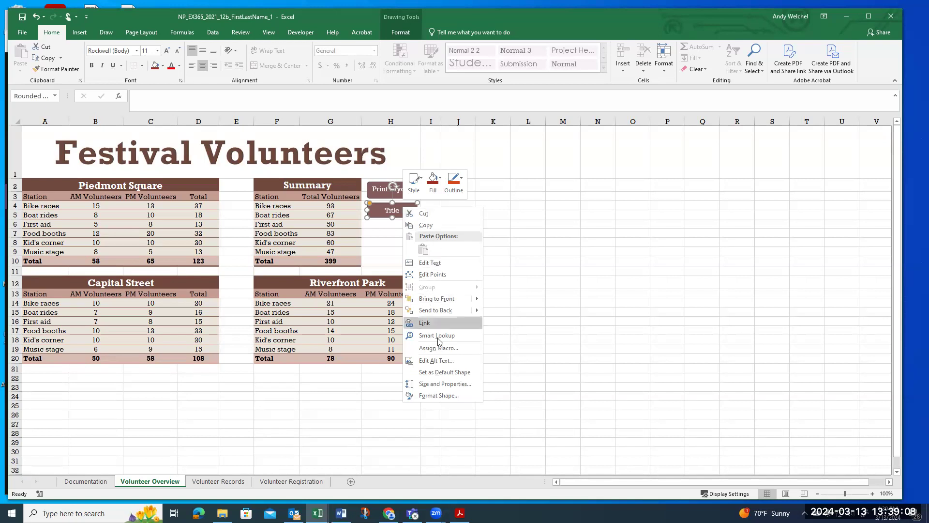
{"action": "left_click", "coordinate": [538, 204]}
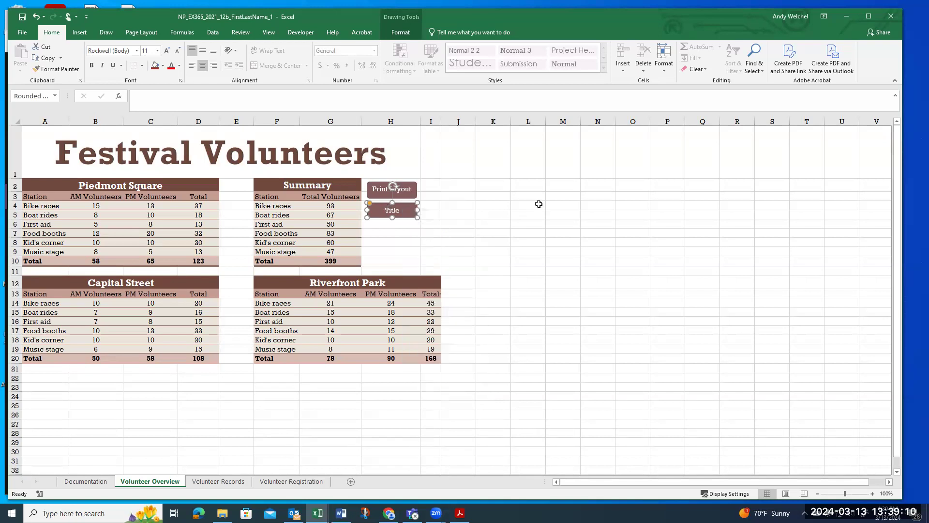
{"action": "key", "text": "Delete"}
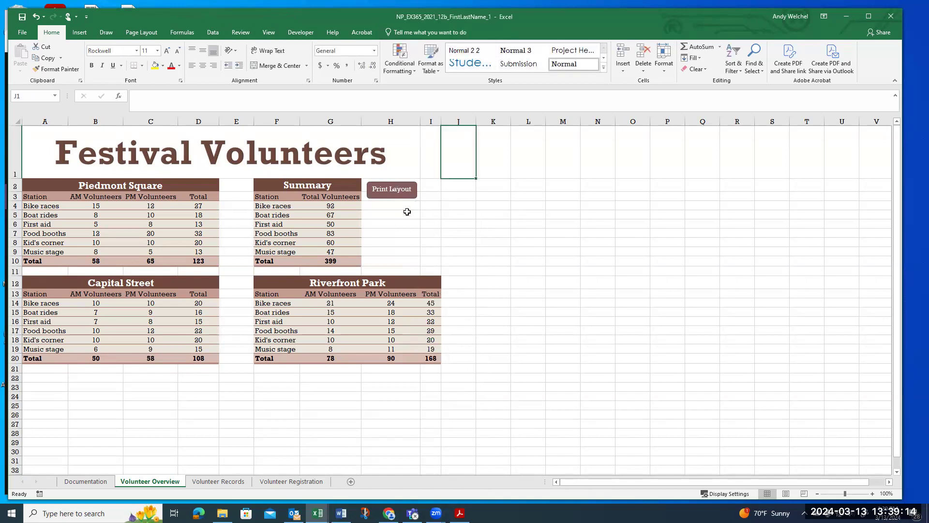
{"action": "left_click", "coordinate": [408, 214]}
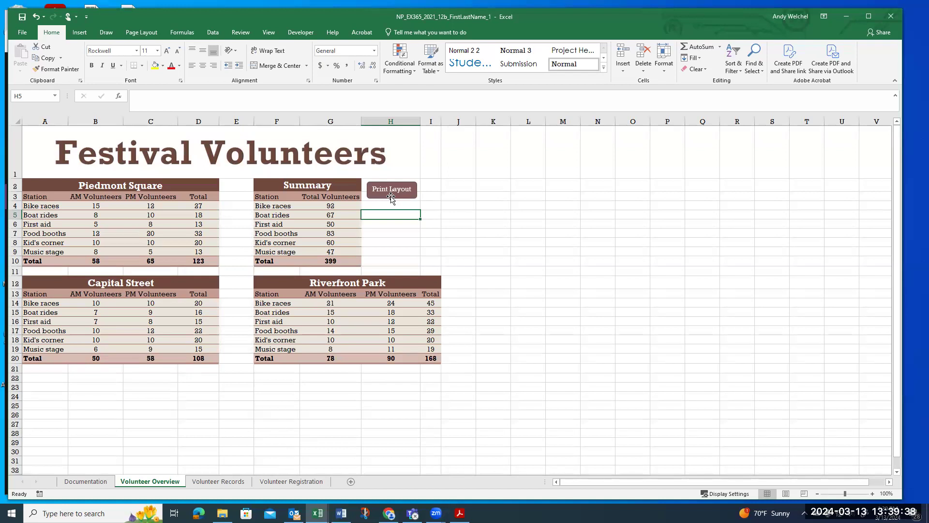
{"action": "left_click", "coordinate": [393, 238]}
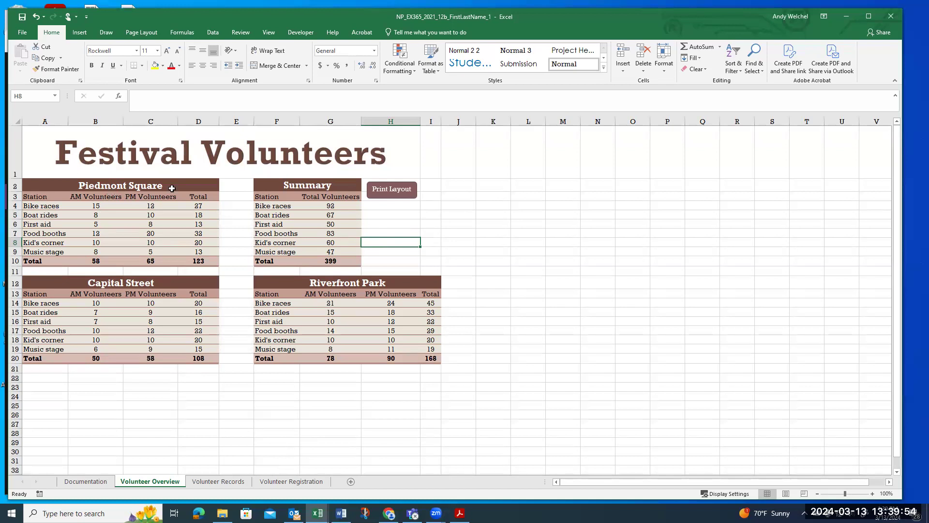
Preview both printed pages of the Volunteer Overview sheet to check its current layout, and return to the worksheet
{"action": "left_click", "coordinate": [26, 34]}
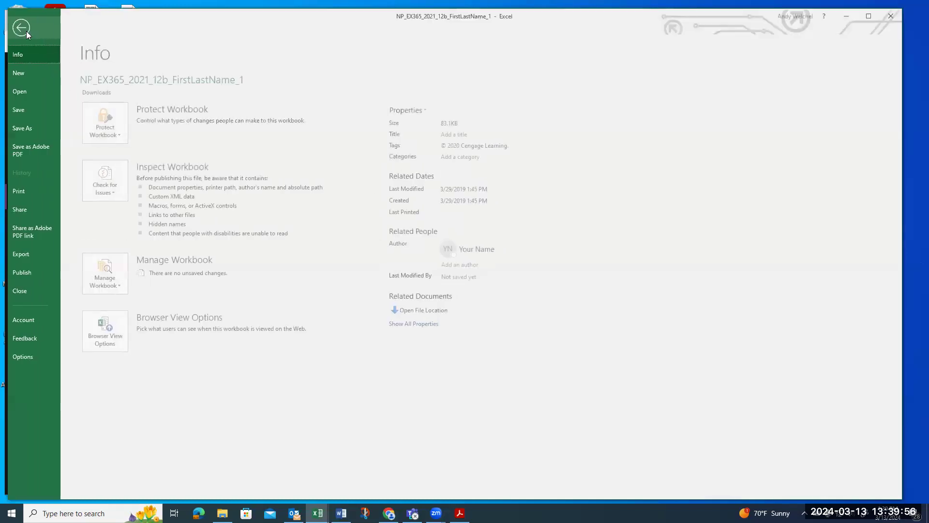
{"action": "left_click", "coordinate": [45, 192]}
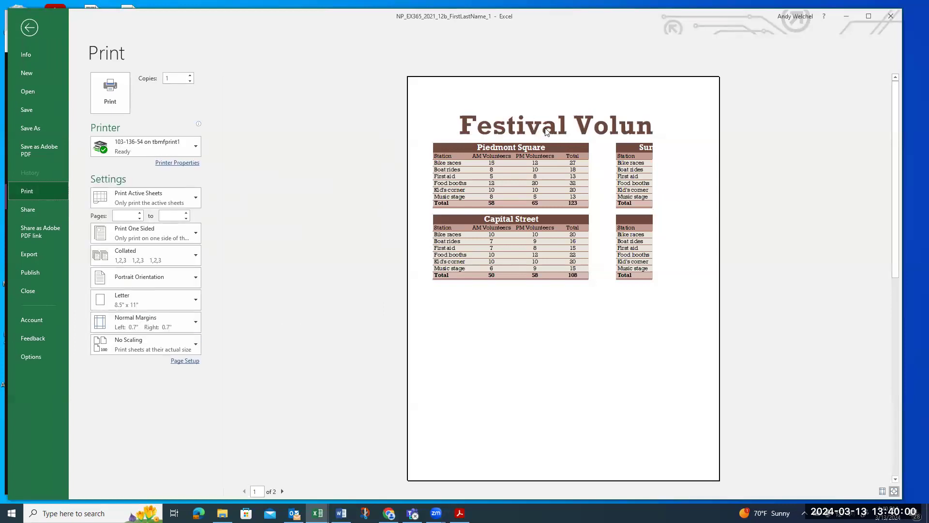
{"action": "left_click", "coordinate": [282, 491]}
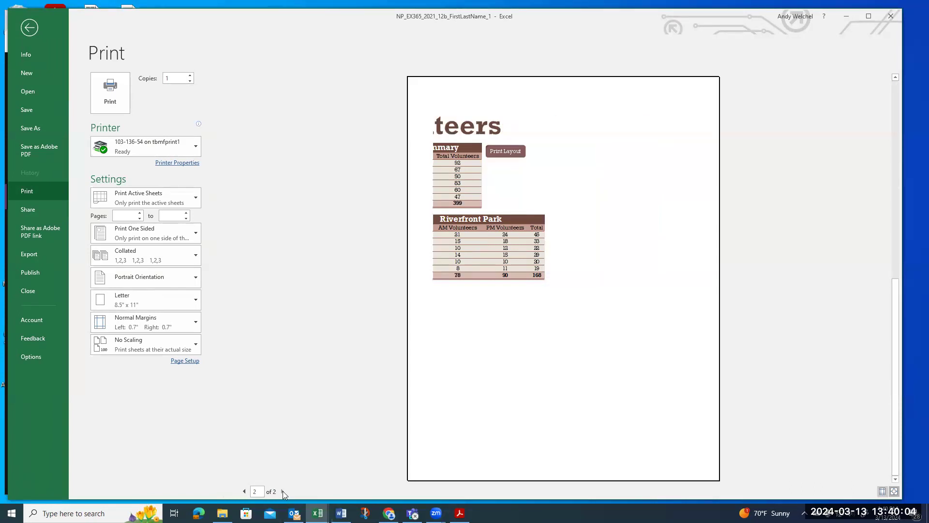
{"action": "left_click", "coordinate": [244, 491]}
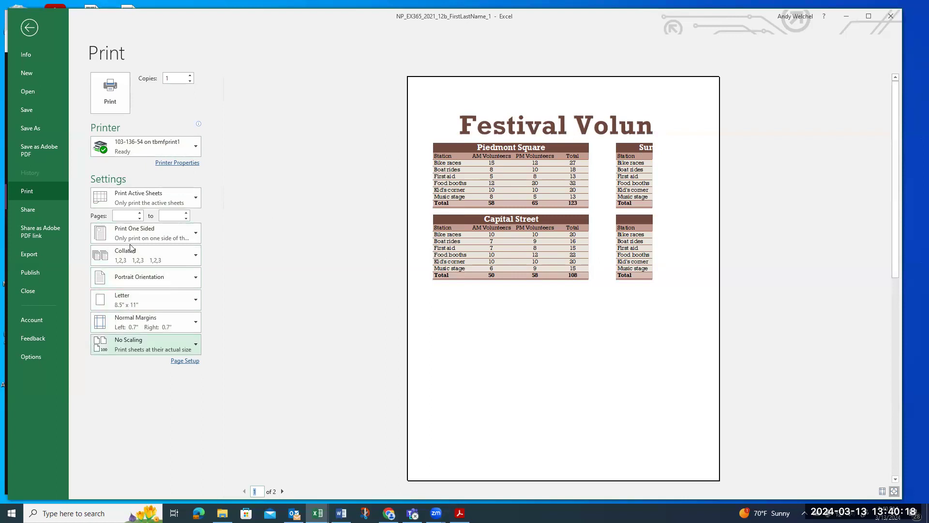
{"action": "left_click", "coordinate": [31, 25]}
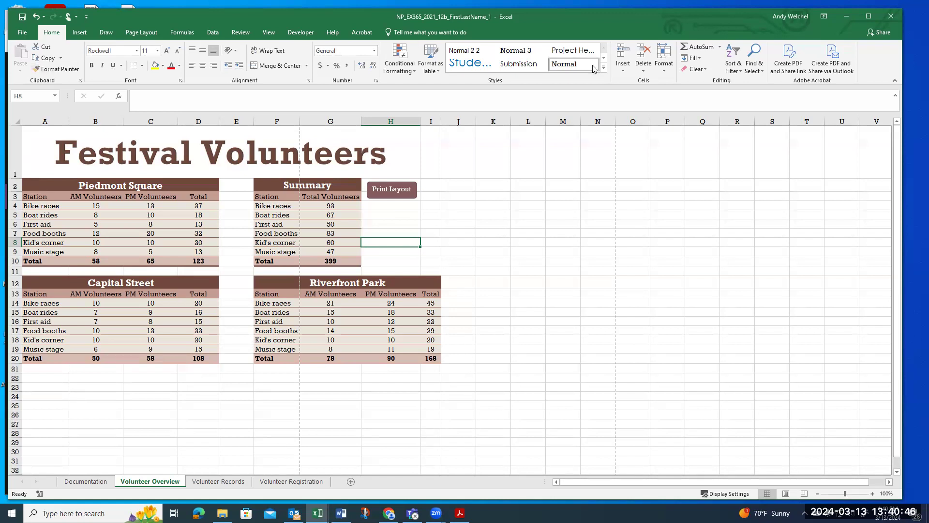
Check the Developer tab's entry and command groups in the ribbon customization options, and leave without making changes
{"action": "left_click", "coordinate": [299, 34]}
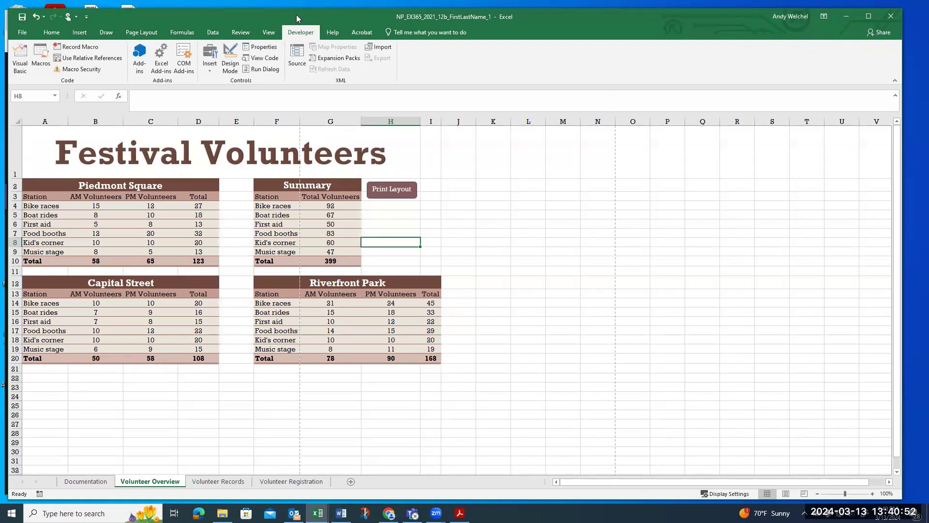
{"action": "left_click", "coordinate": [49, 32]}
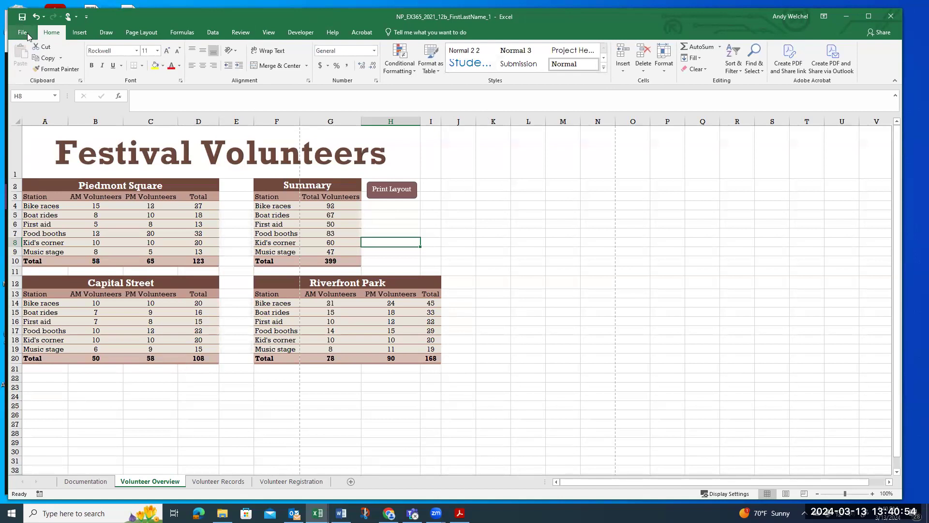
{"action": "left_click", "coordinate": [24, 32]}
{"action": "left_click", "coordinate": [29, 353]}
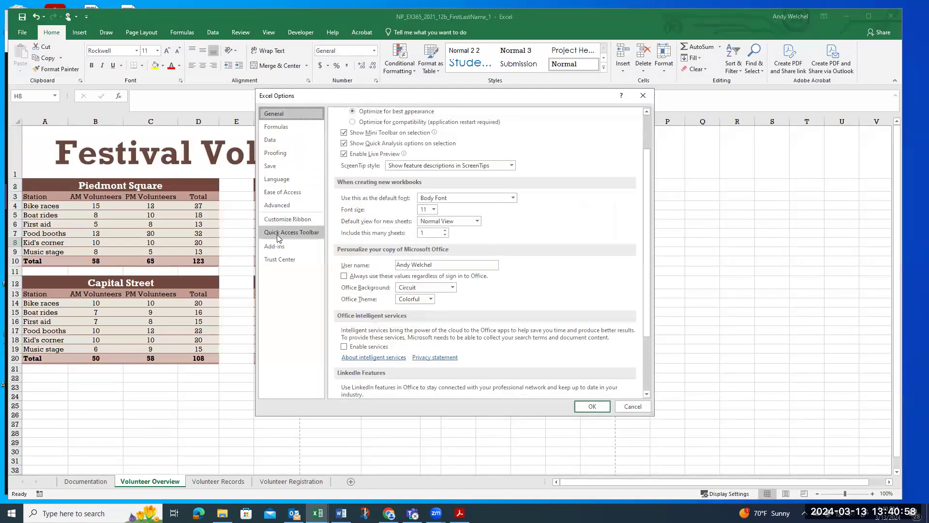
{"action": "left_click", "coordinate": [286, 221]}
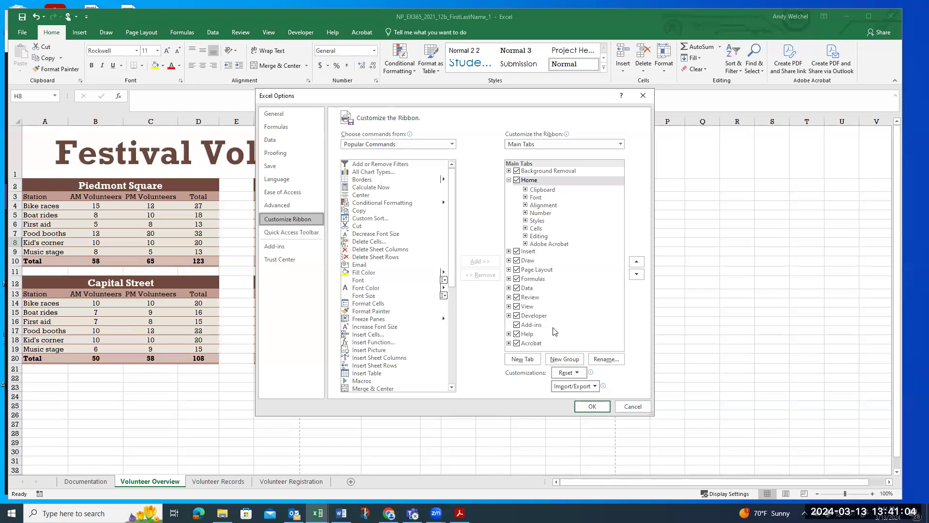
{"action": "left_click", "coordinate": [509, 315]}
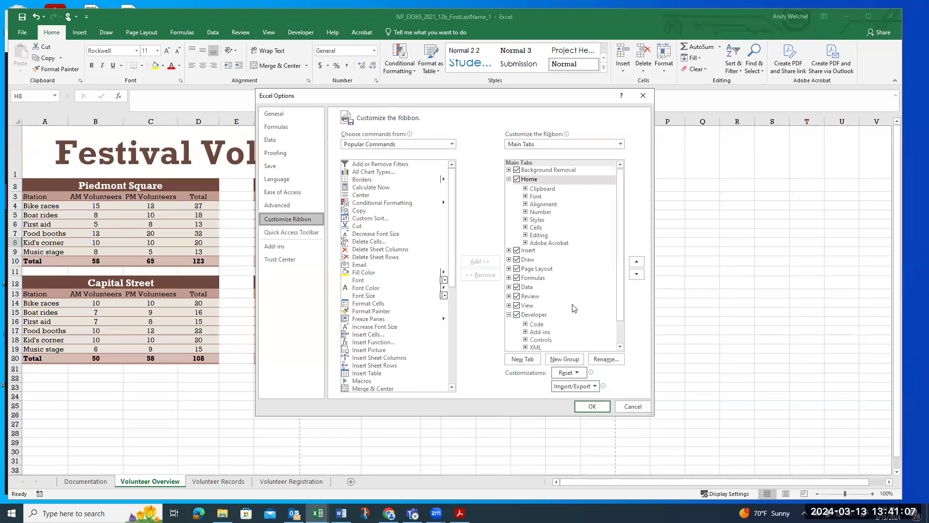
{"action": "left_click", "coordinate": [510, 316]}
{"action": "left_click", "coordinate": [631, 405]}
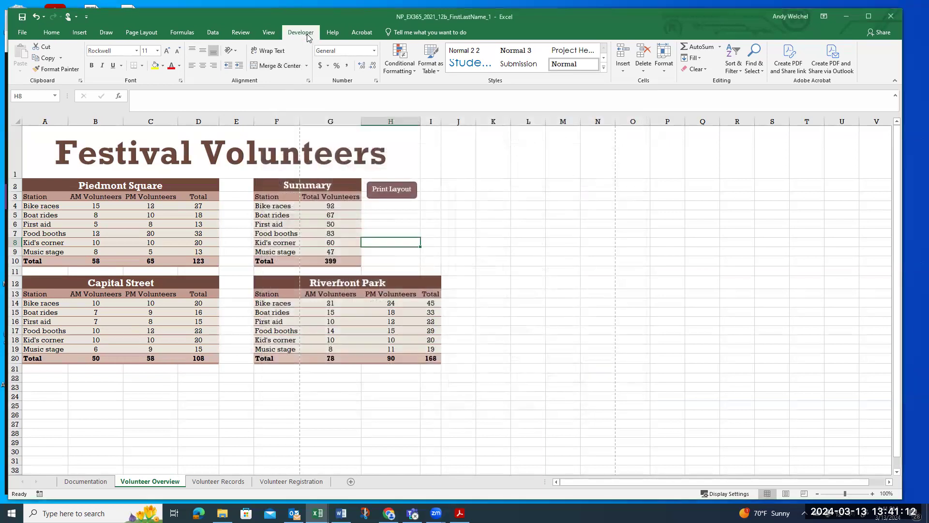
Open the list of macros in all open workbooks and move its dialog clear of the tables
{"action": "left_click", "coordinate": [307, 34]}
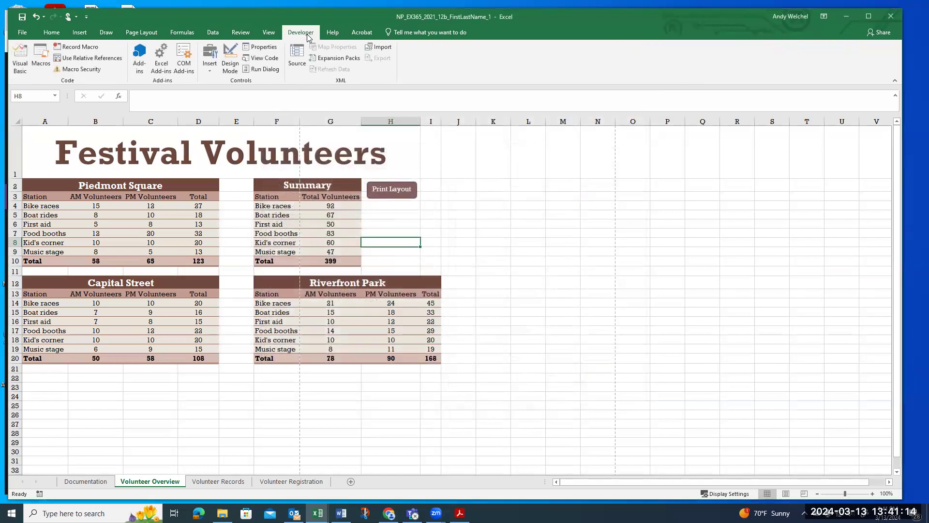
{"action": "left_click", "coordinate": [40, 64]}
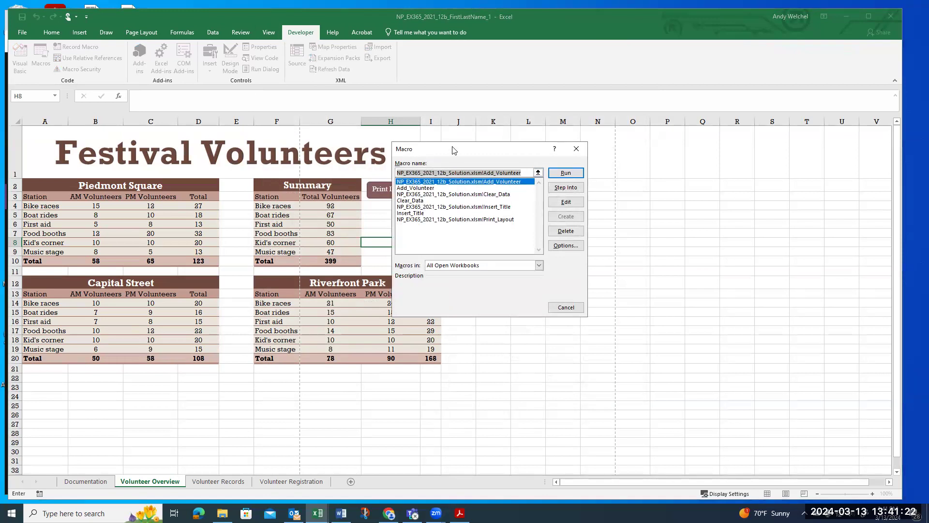
{"action": "left_click_drag", "start_coordinate": [454, 150], "coordinate": [566, 190]}
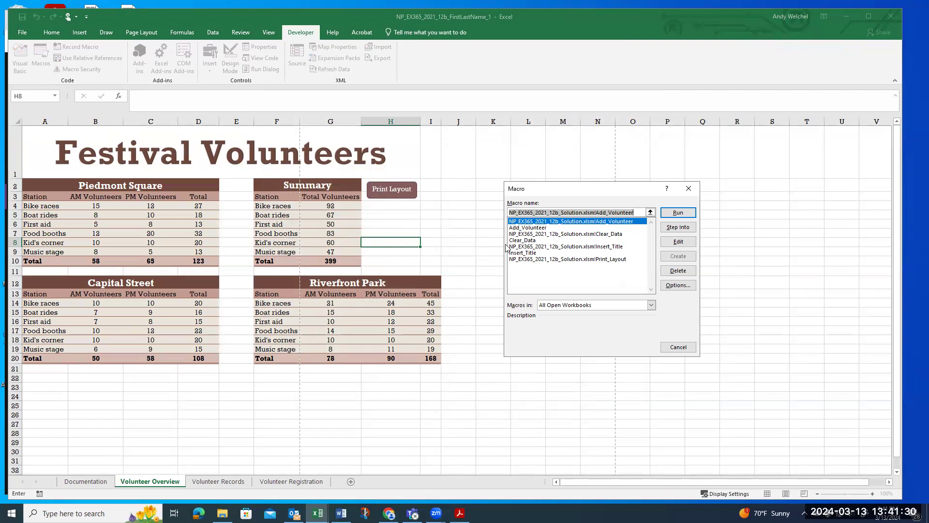
Close the macro list and start recording a macro named Print_Layout, stored in this workbook
{"action": "left_click", "coordinate": [680, 348]}
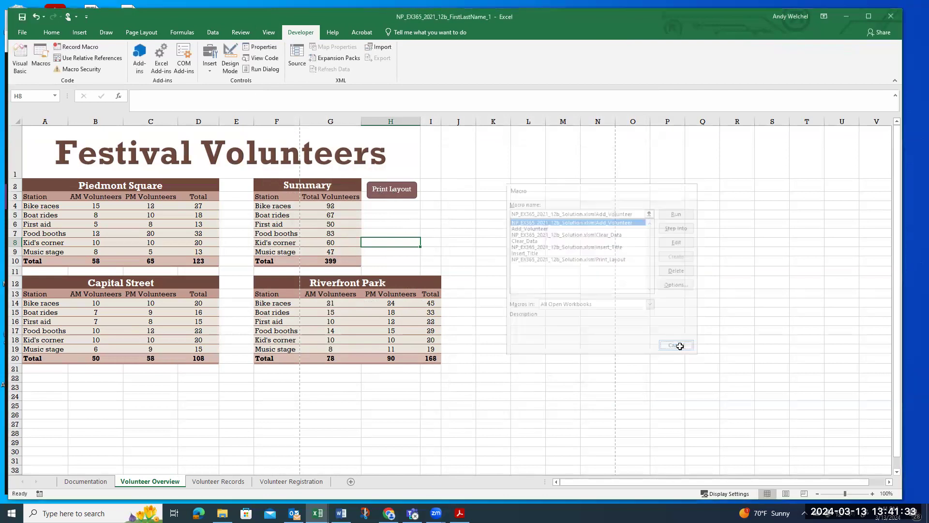
{"action": "left_click", "coordinate": [79, 47]}
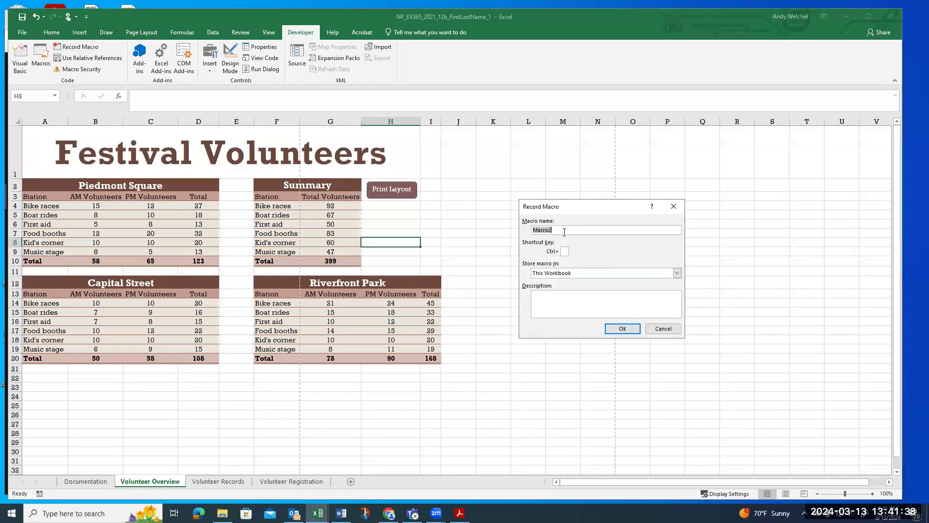
{"action": "type", "text": "Print_Layout"}
{"action": "left_click", "coordinate": [623, 329]}
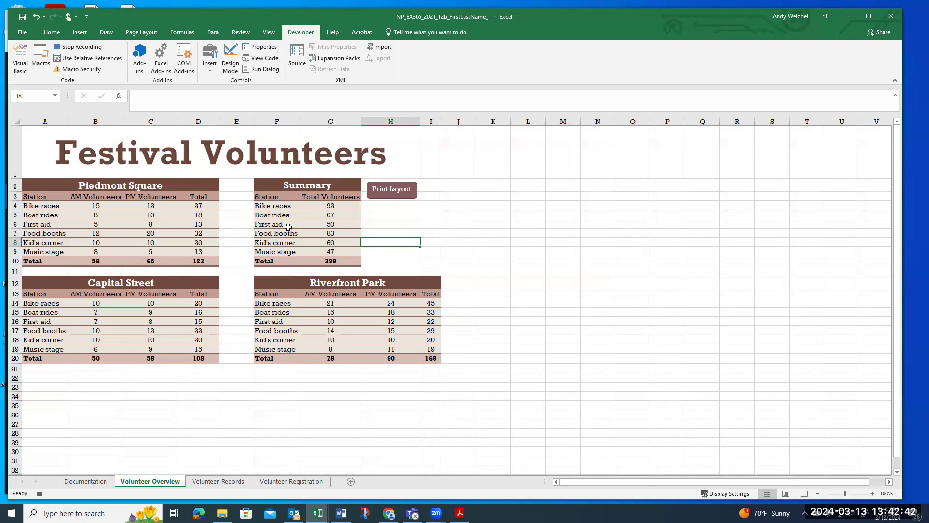
Set the Volunteer Overview sheet to print in landscape orientation with Fit Sheet on One Page scaling, and stop recording the macro
{"action": "left_click", "coordinate": [23, 31]}
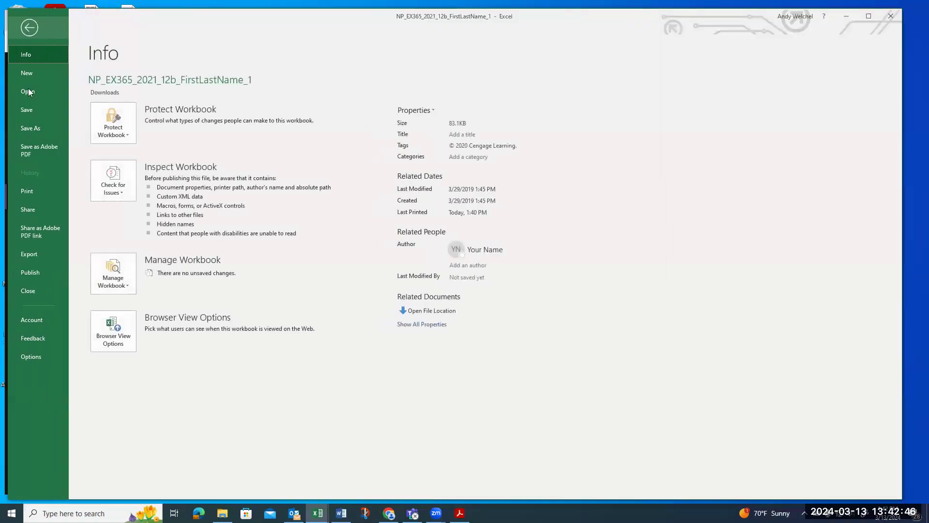
{"action": "left_click", "coordinate": [29, 191]}
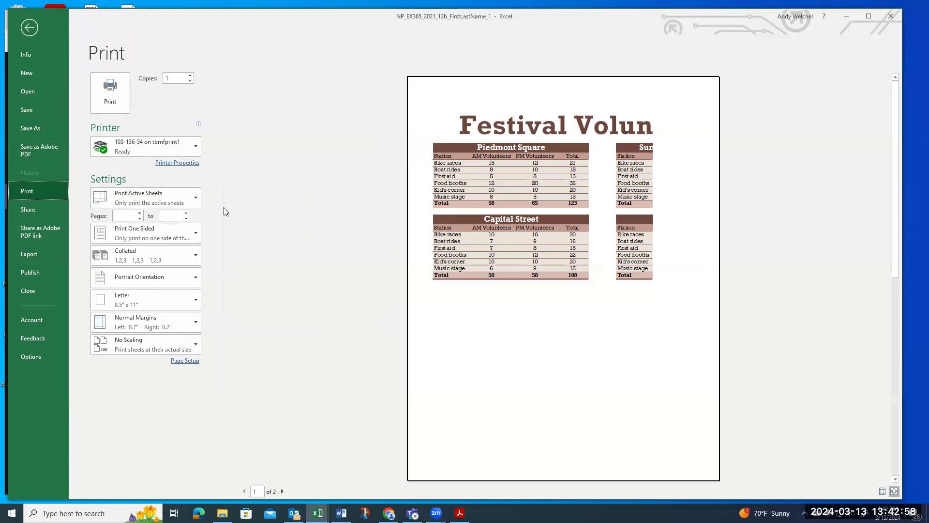
{"action": "left_click", "coordinate": [190, 278]}
{"action": "left_click", "coordinate": [149, 322]}
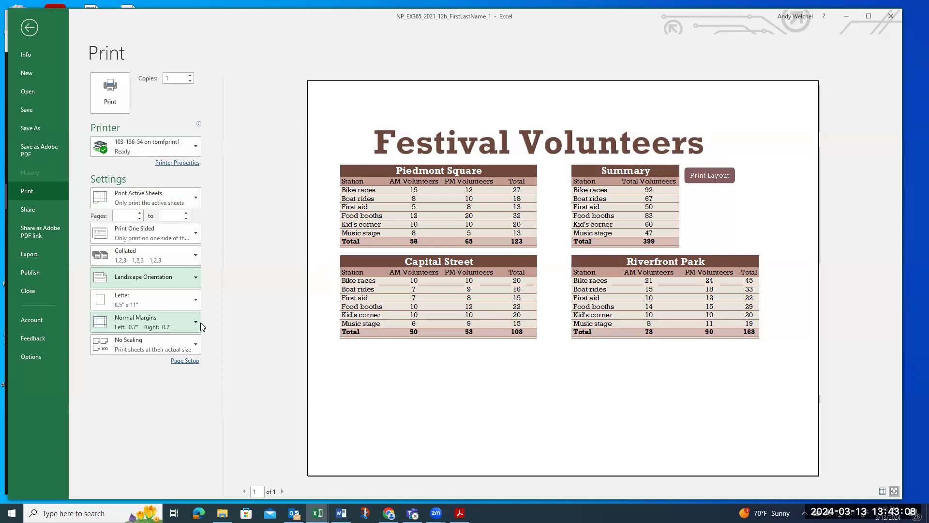
{"action": "left_click", "coordinate": [149, 342]}
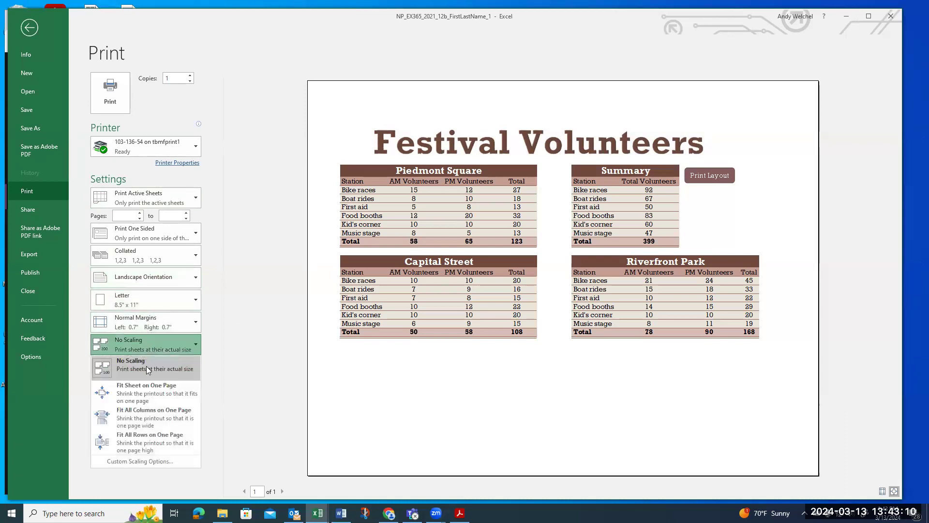
{"action": "left_click", "coordinate": [140, 393]}
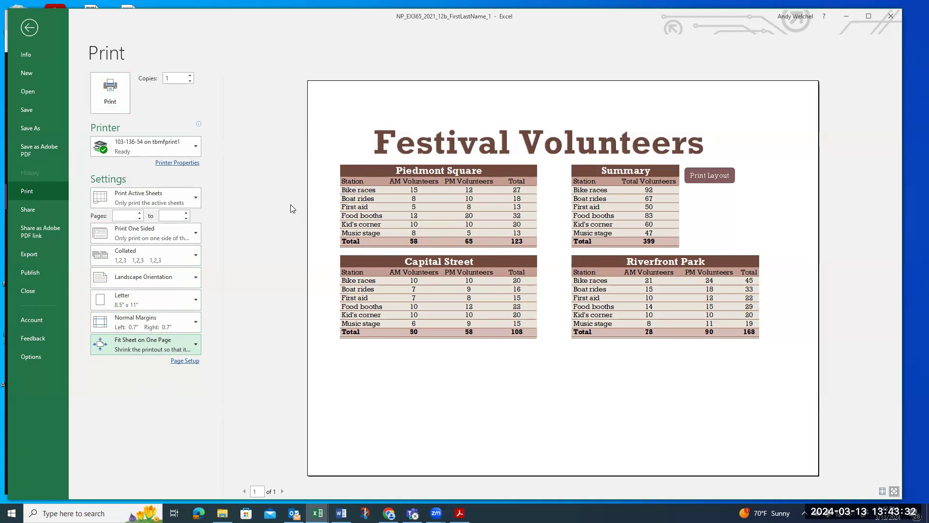
{"action": "left_click", "coordinate": [30, 28]}
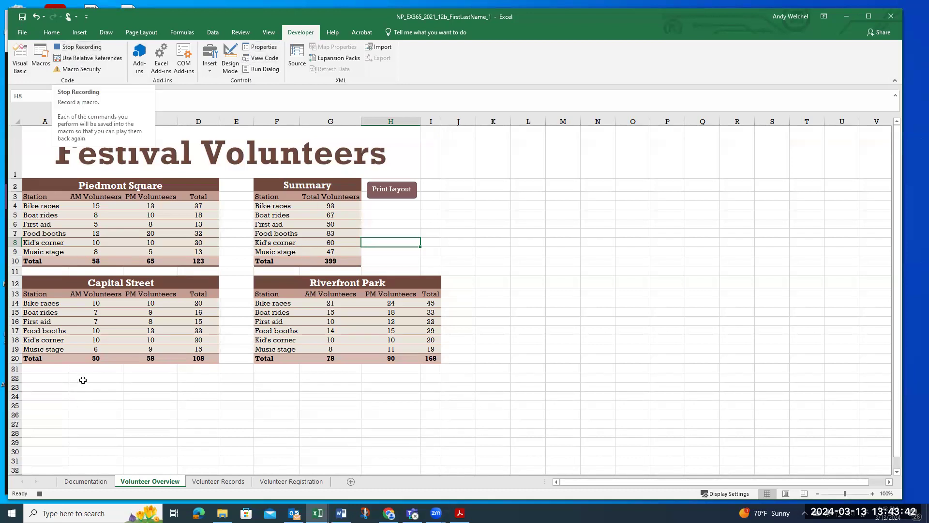
{"action": "left_click", "coordinate": [40, 496]}
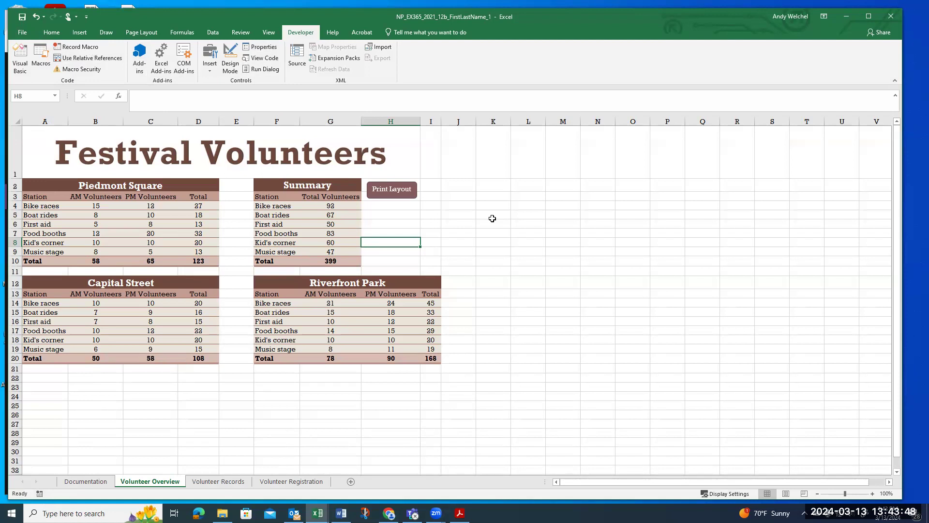
Preview the Volunteer Overview printout to check its page layout, and return to the worksheet
{"action": "left_click", "coordinate": [20, 32]}
{"action": "left_click", "coordinate": [27, 191]}
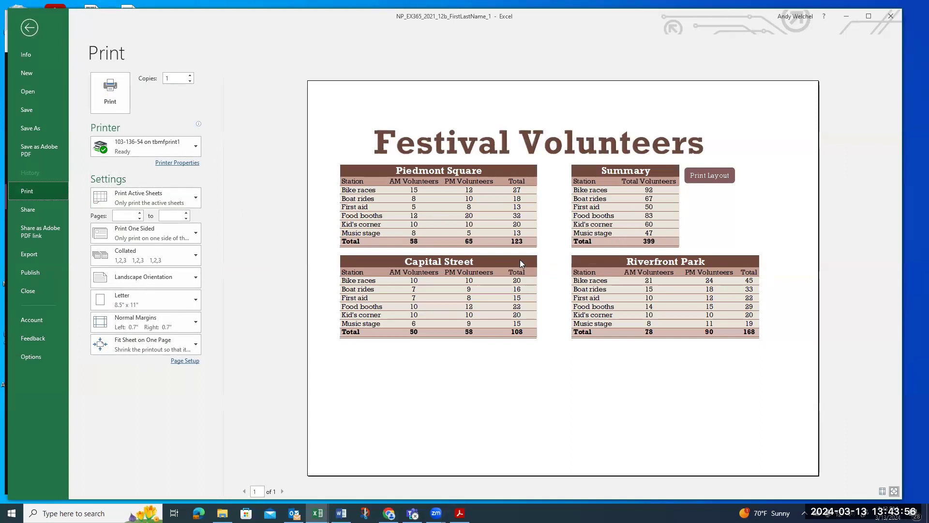
{"action": "left_click", "coordinate": [30, 29]}
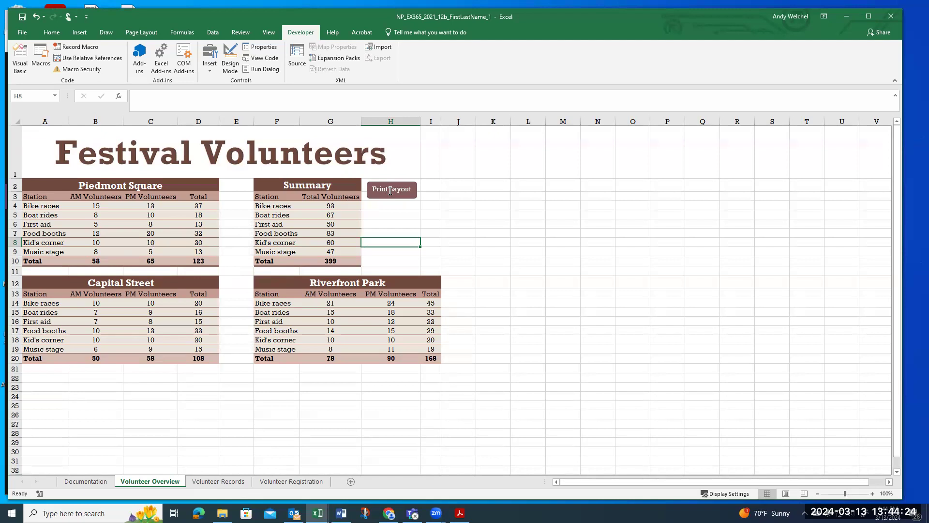
Assign this workbook's own Print_Layout macro to the Print Layout button beside the Summary table
{"action": "right_click", "coordinate": [391, 191]}
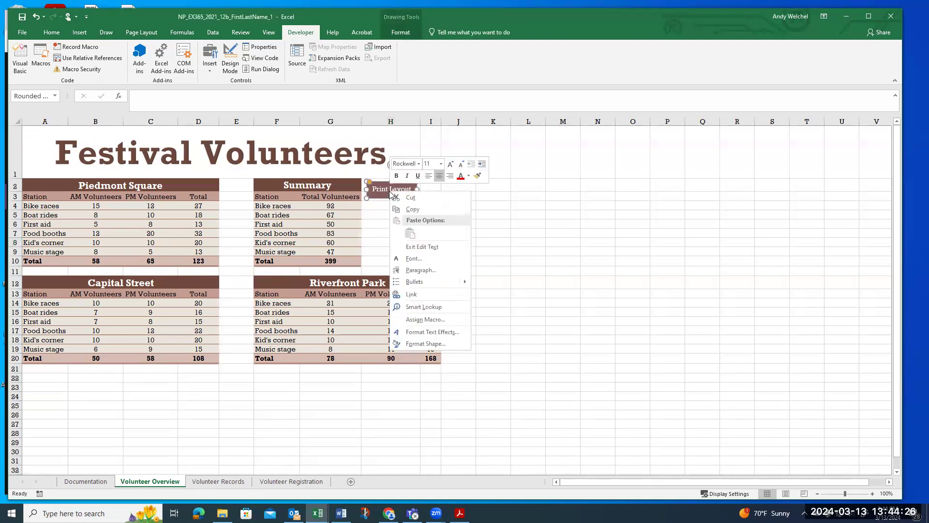
{"action": "left_click", "coordinate": [425, 319]}
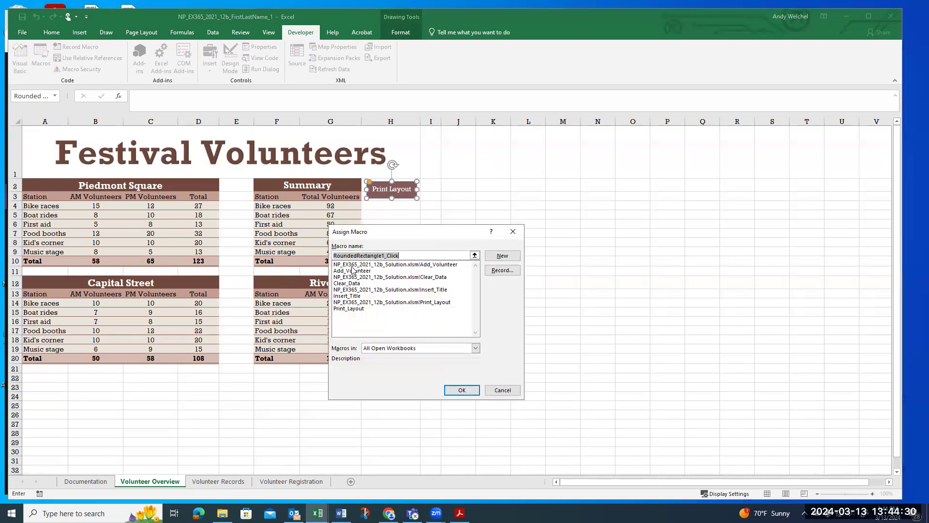
{"action": "left_click", "coordinate": [346, 310]}
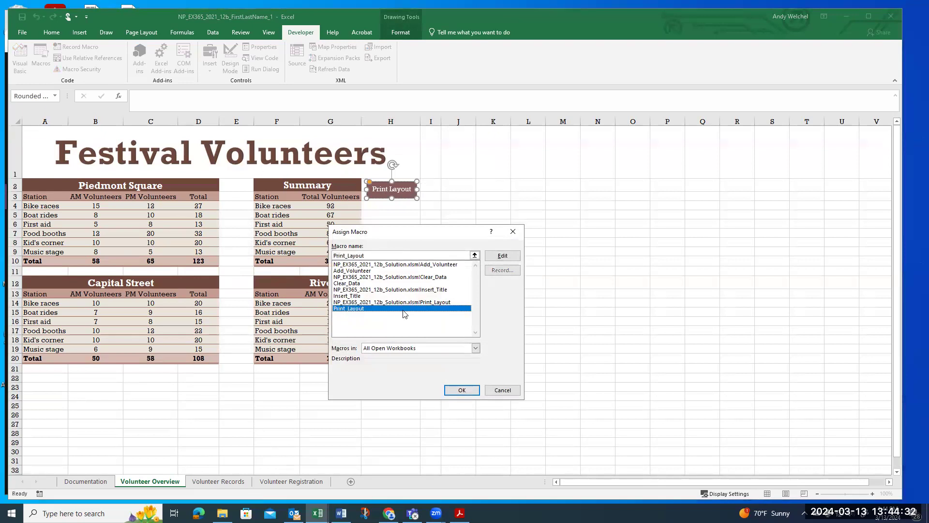
{"action": "left_click", "coordinate": [458, 391]}
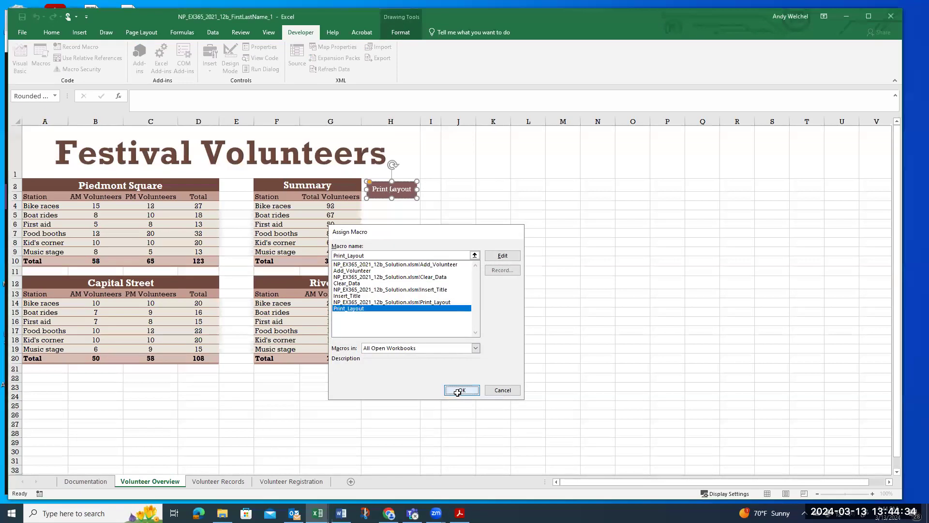
Deselect the Print Layout button and test it by running its assigned macro
{"action": "left_click_drag", "start_coordinate": [431, 233], "coordinate": [467, 233]}
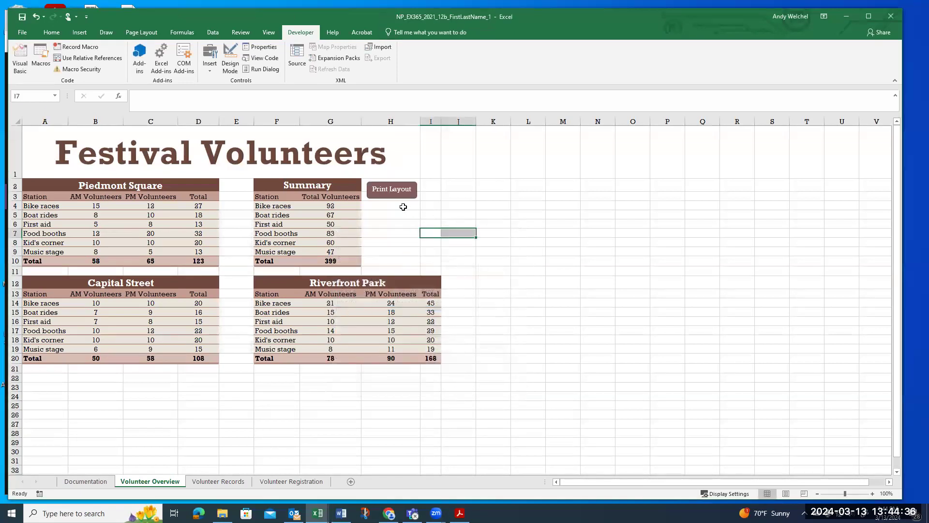
{"action": "left_click", "coordinate": [389, 193]}
{"action": "left_click", "coordinate": [430, 250]}
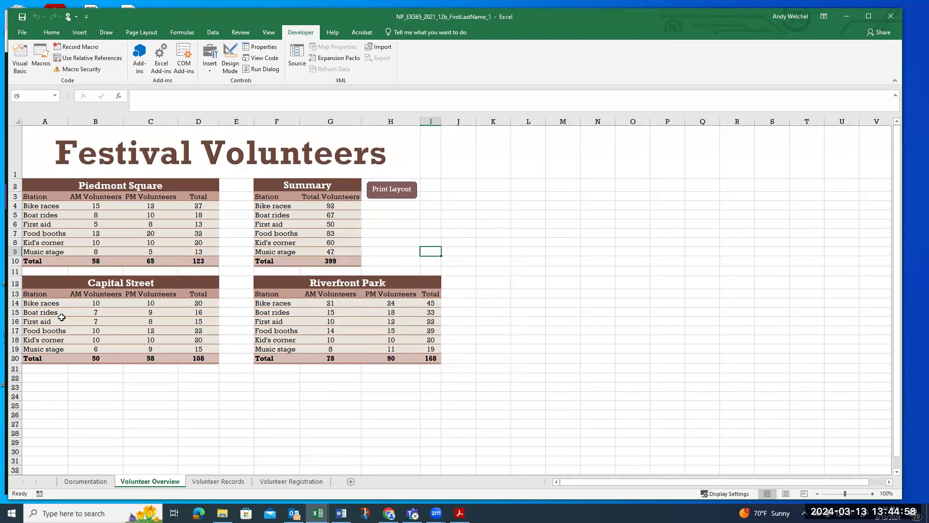
Examine the registered volunteers' assignment, date, station and gift entries on the Volunteer Records sheet, including the empty rows below them
{"action": "left_click", "coordinate": [223, 482]}
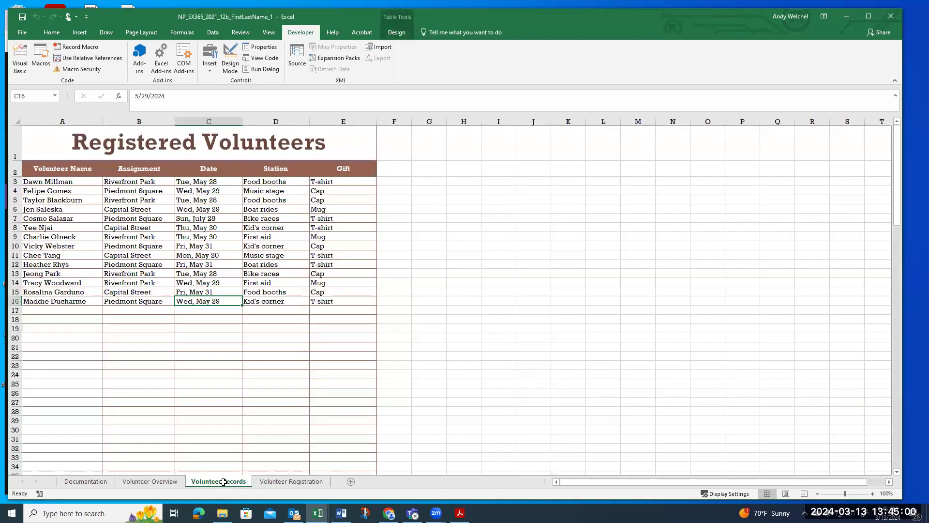
{"action": "left_click", "coordinate": [85, 331]}
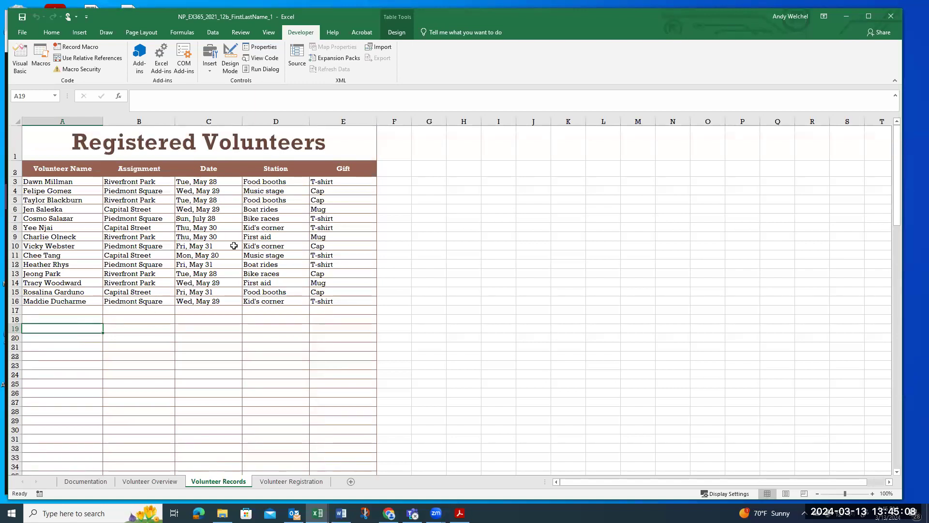
{"action": "left_click_drag", "start_coordinate": [196, 228], "coordinate": [263, 260]}
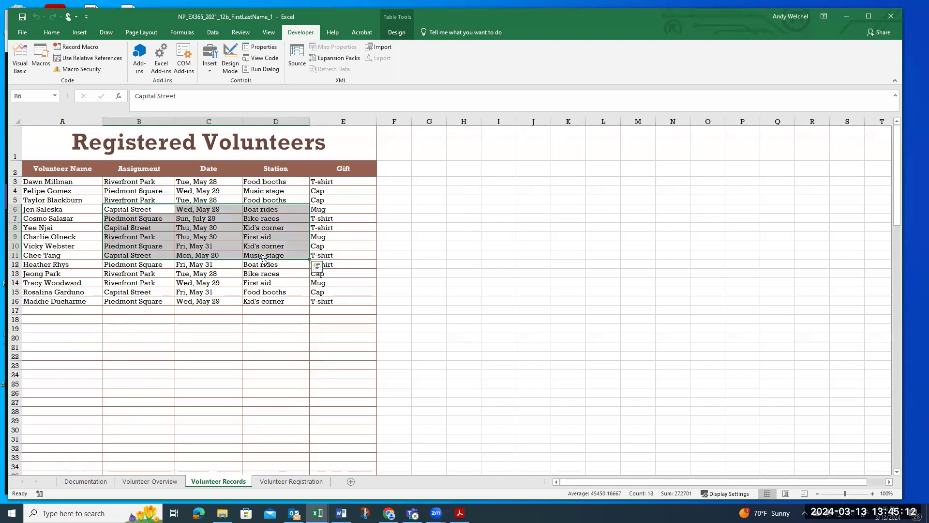
{"action": "left_click", "coordinate": [120, 188]}
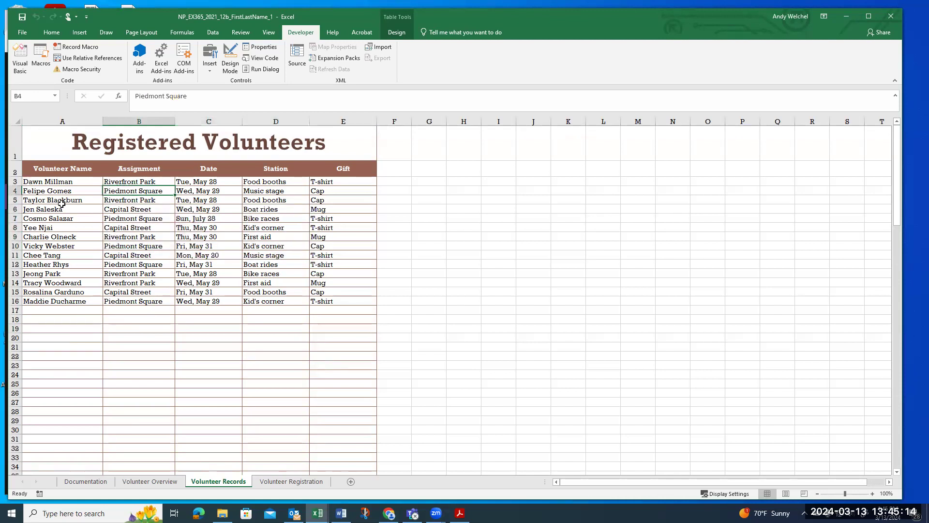
{"action": "left_click", "coordinate": [46, 208]}
{"action": "left_click_drag", "start_coordinate": [63, 212], "coordinate": [333, 302]}
{"action": "left_click", "coordinate": [74, 313]}
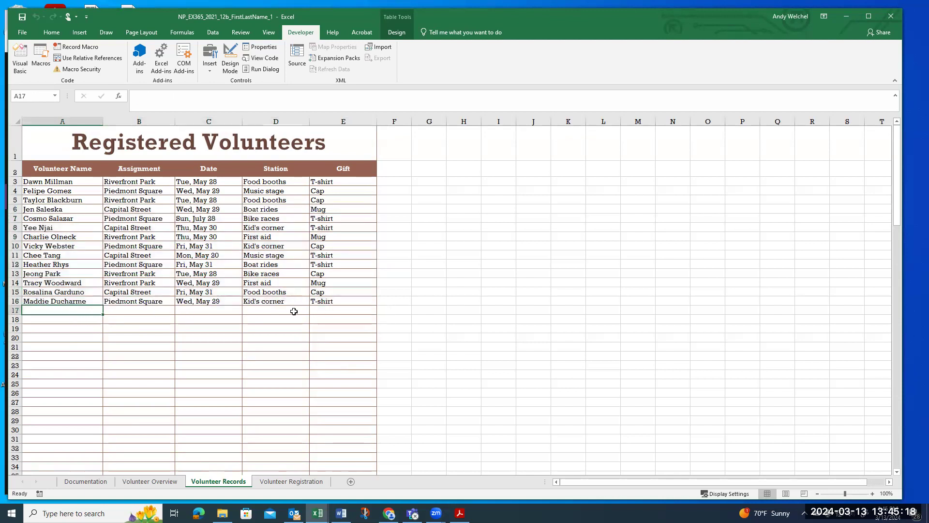
{"action": "left_click_drag", "start_coordinate": [116, 190], "coordinate": [271, 301]}
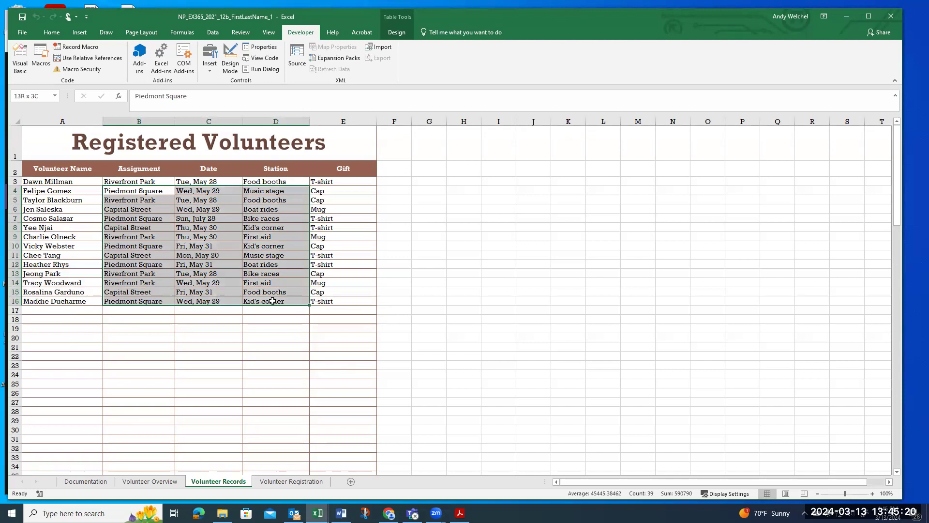
{"action": "left_click_drag", "start_coordinate": [209, 216], "coordinate": [210, 296]}
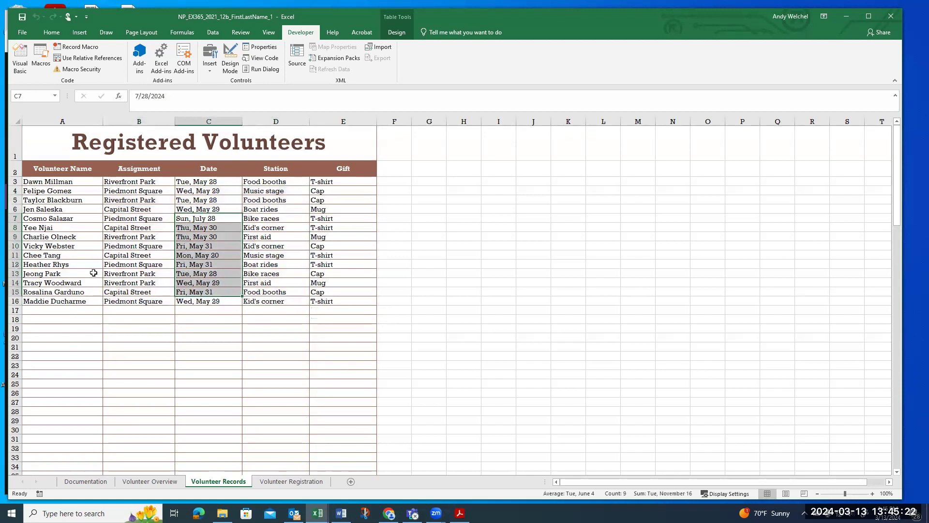
{"action": "left_click", "coordinate": [92, 273]}
{"action": "left_click", "coordinate": [332, 256]}
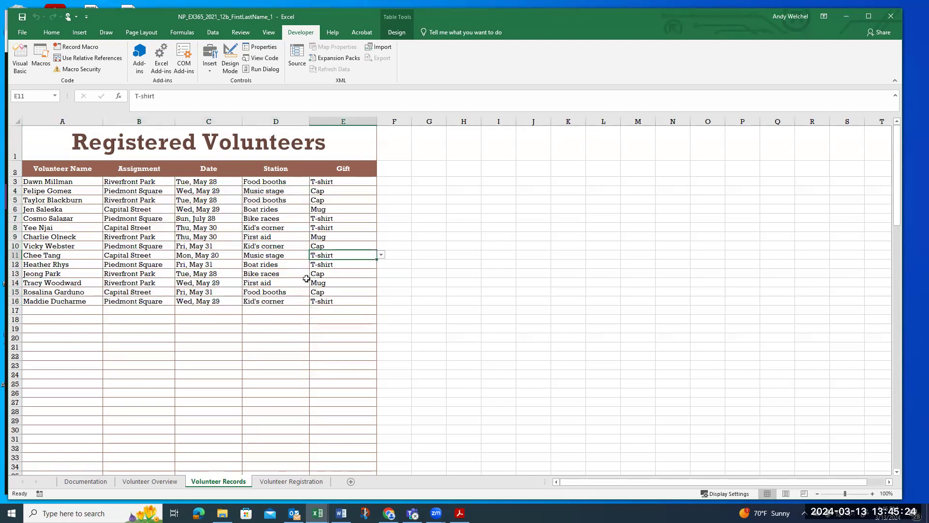
Check which gift choices cell E4 allows, and close its list without changing the entry
{"action": "left_click", "coordinate": [326, 190]}
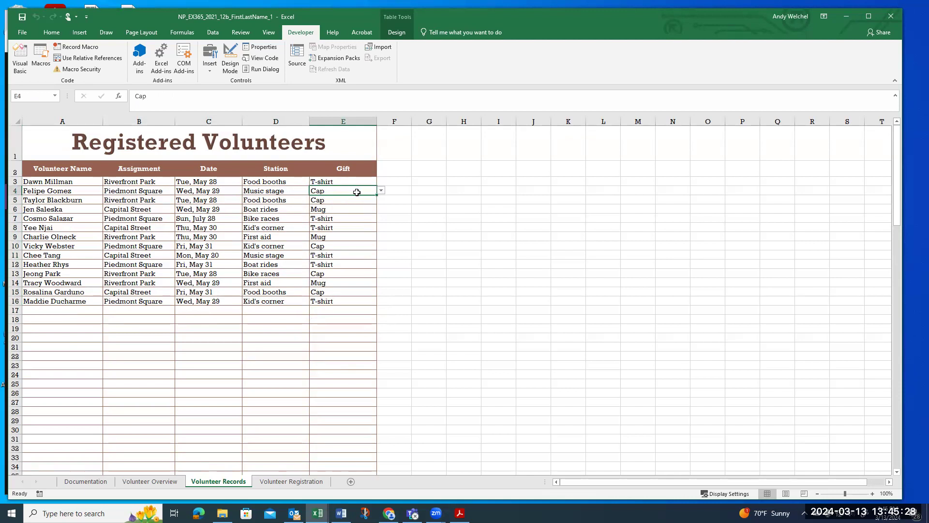
{"action": "left_click", "coordinate": [381, 191]}
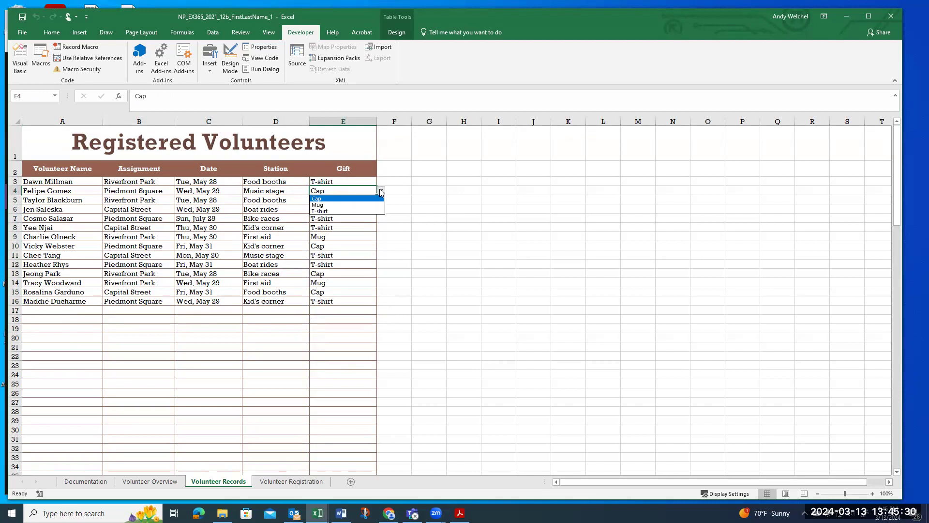
{"action": "left_click", "coordinate": [381, 192]}
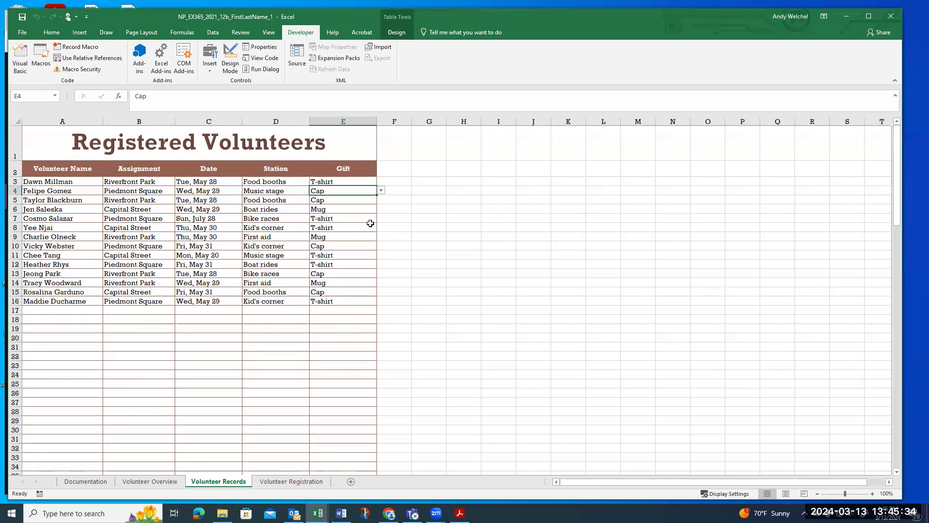
Try entering Hat and Cat as the gift in cell E4 to test its data validation
{"action": "type", "text": "Hat"}
{"action": "key", "text": "Return"}
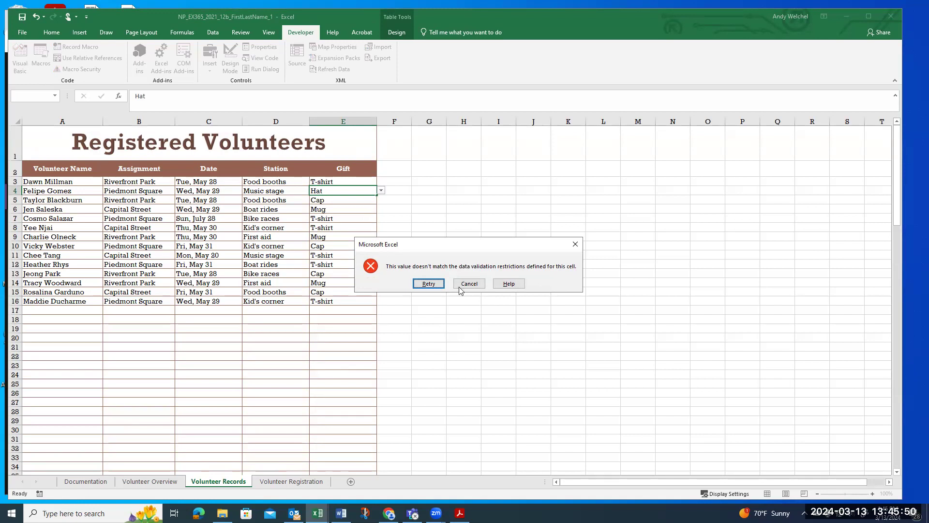
{"action": "left_click", "coordinate": [429, 283]}
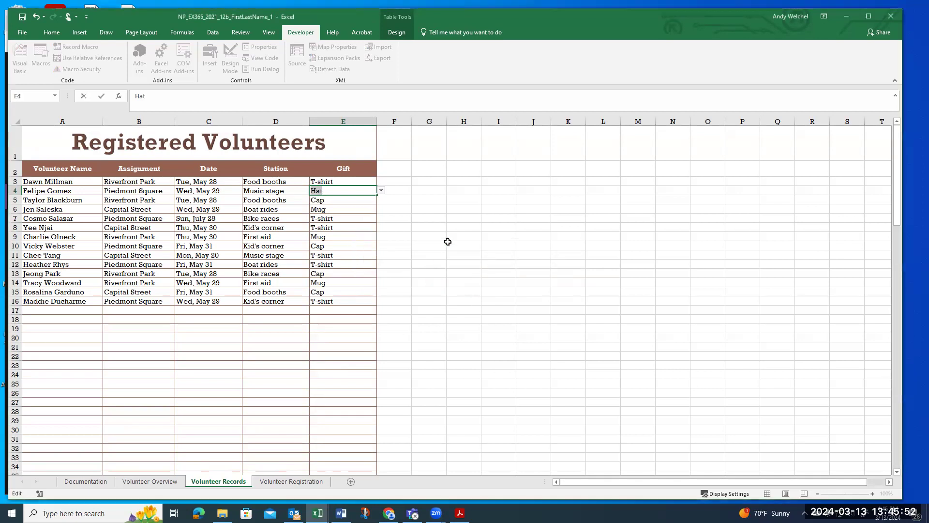
{"action": "type", "text": "Cat"}
{"action": "key", "text": "Return"}
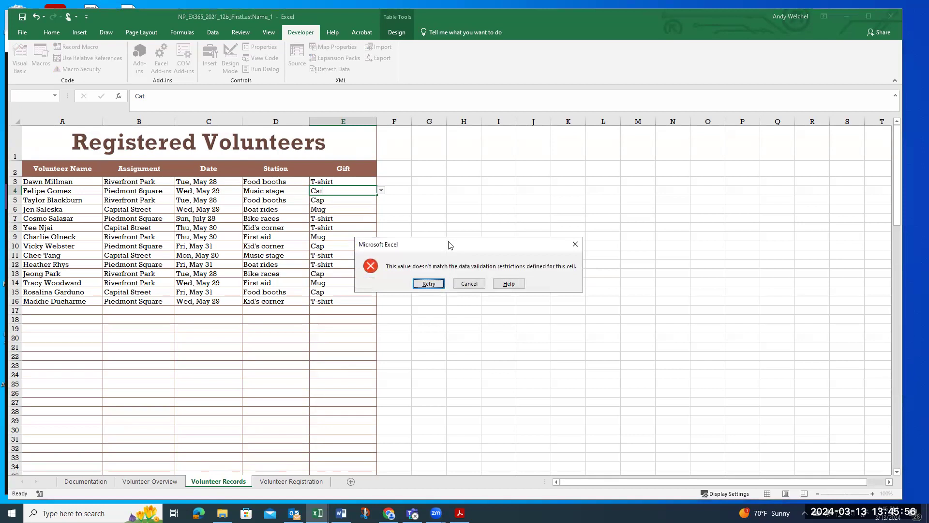
Retry the gift entry in cell E4 with Cap, and undo that entry
{"action": "left_click", "coordinate": [424, 281]}
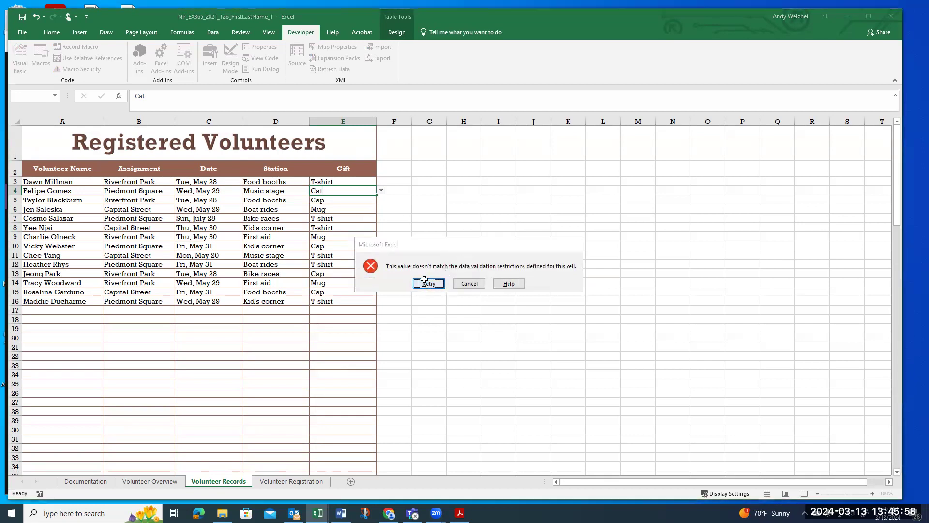
{"action": "left_click", "coordinate": [382, 190]}
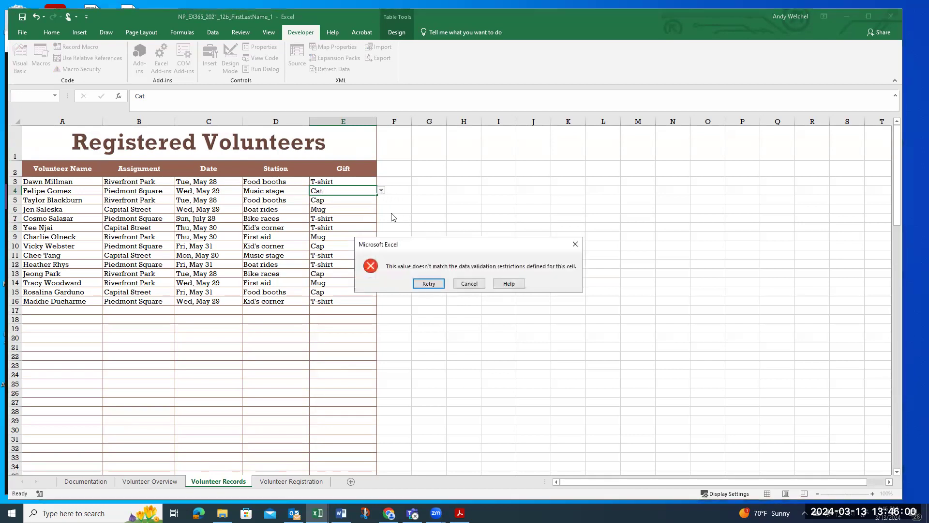
{"action": "left_click", "coordinate": [429, 282]}
{"action": "type", "text": "Cap"}
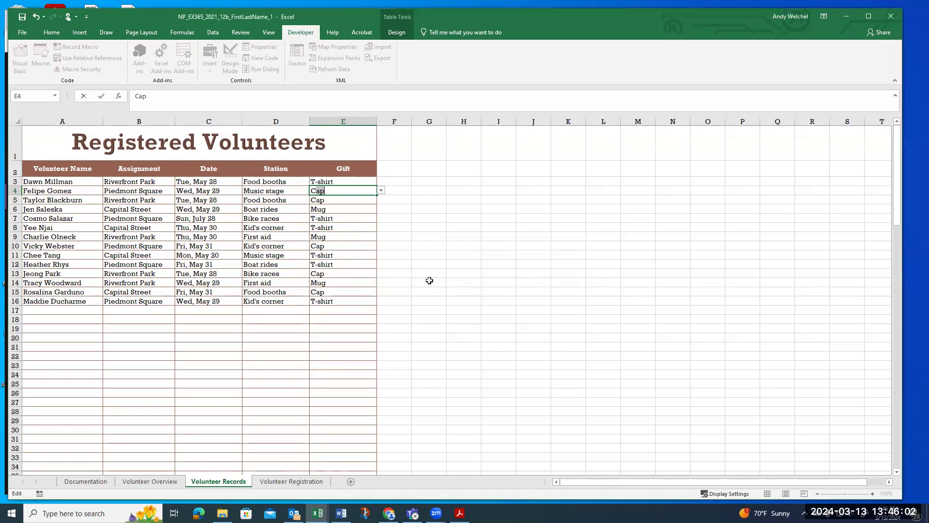
{"action": "key", "text": "Return"}
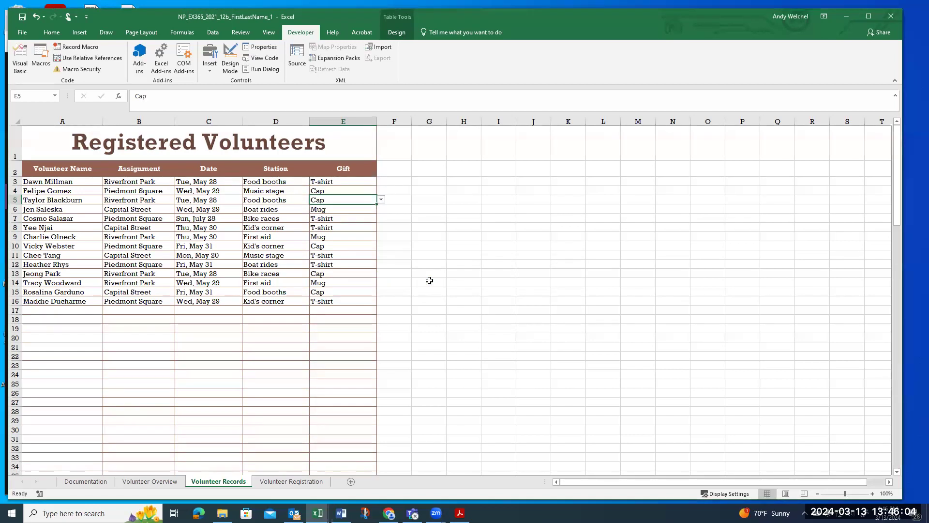
{"action": "key", "text": "ctrl+z"}
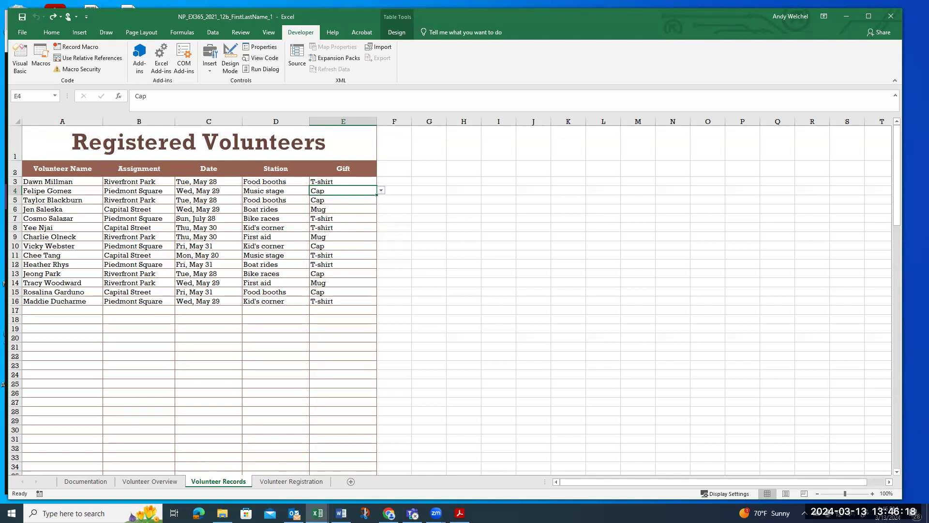
Examine the assignment dates in C3:C16, including cells C3 and C11, for dates outside the festival period
{"action": "left_click", "coordinate": [151, 141]}
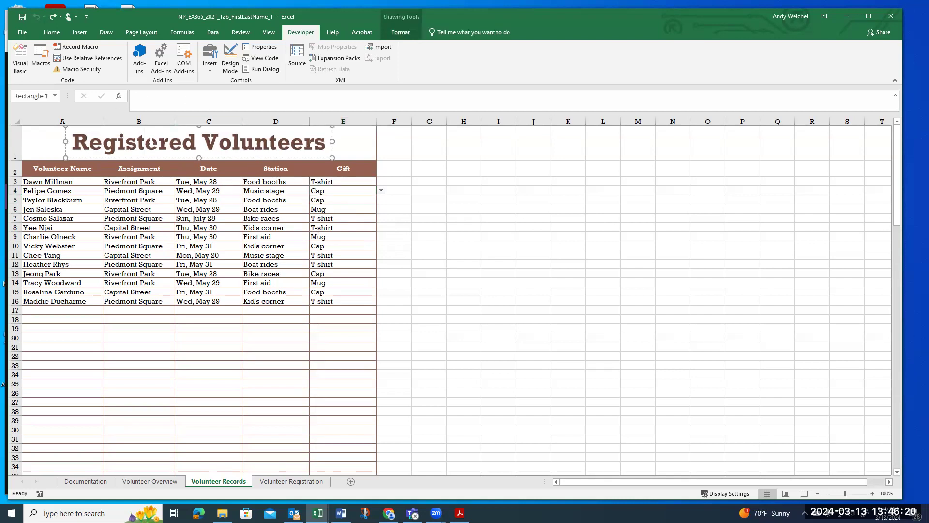
{"action": "left_click", "coordinate": [194, 183]}
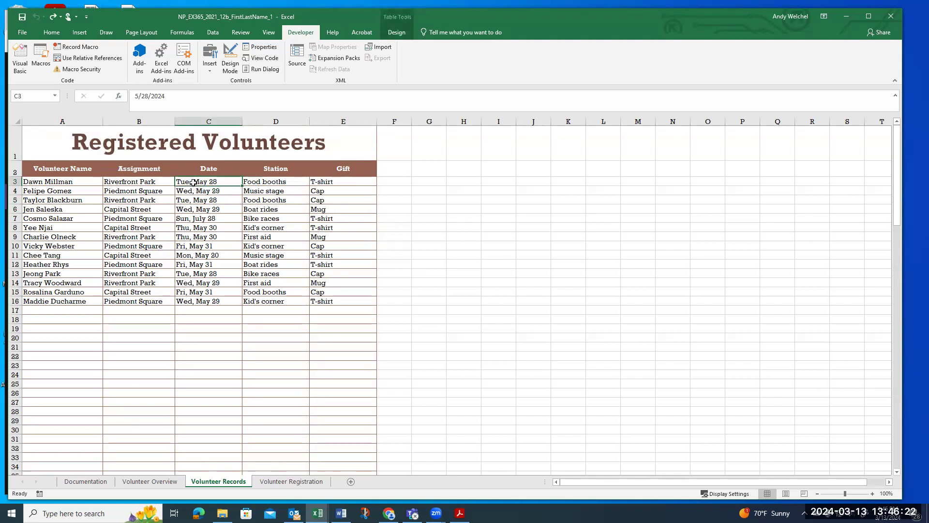
{"action": "left_click_drag", "start_coordinate": [57, 182], "coordinate": [123, 196]}
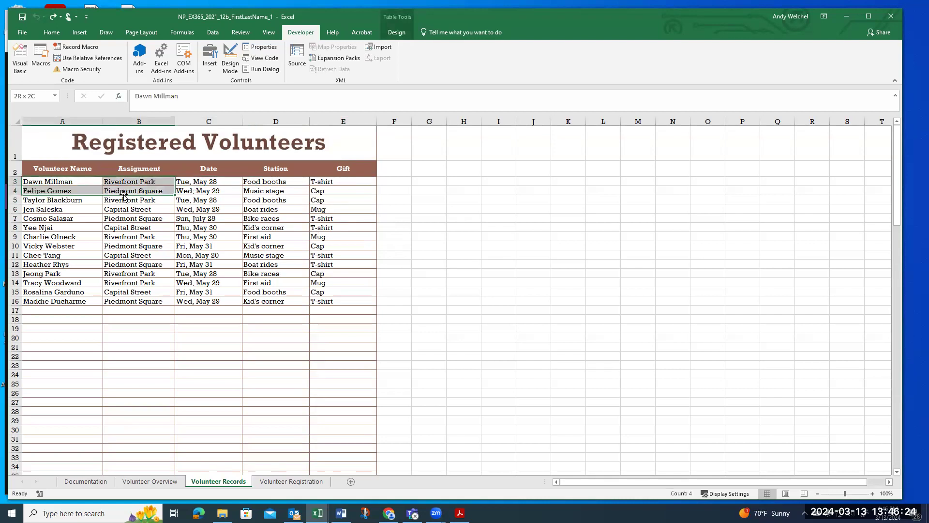
{"action": "left_click_drag", "start_coordinate": [195, 182], "coordinate": [197, 303]}
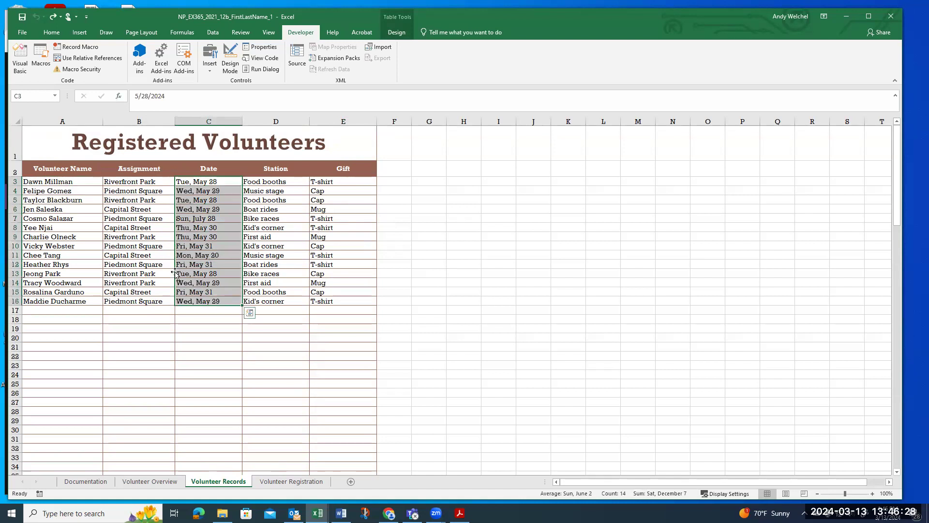
{"action": "left_click", "coordinate": [199, 255]}
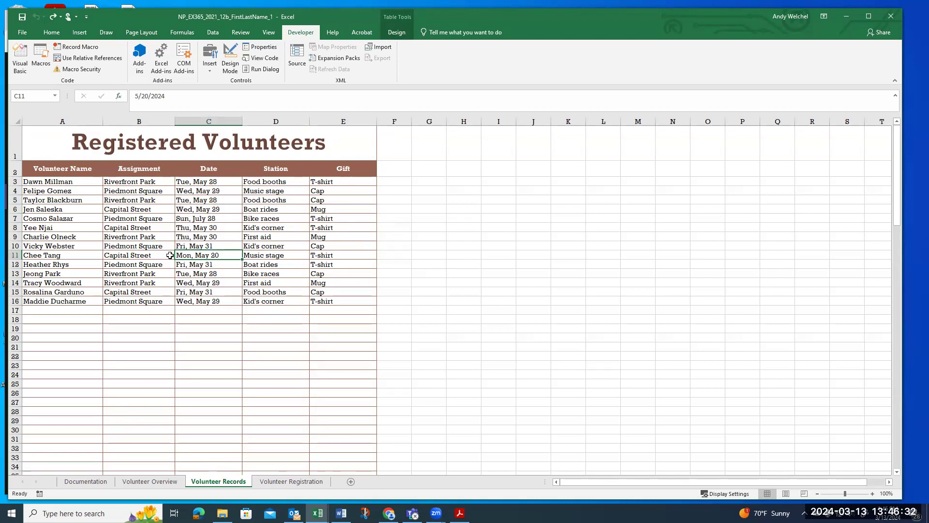
{"action": "key", "text": "Home"}
{"action": "left_click", "coordinate": [203, 255]}
{"action": "left_click", "coordinate": [196, 182]}
{"action": "left_click_drag", "start_coordinate": [196, 182], "coordinate": [221, 180]}
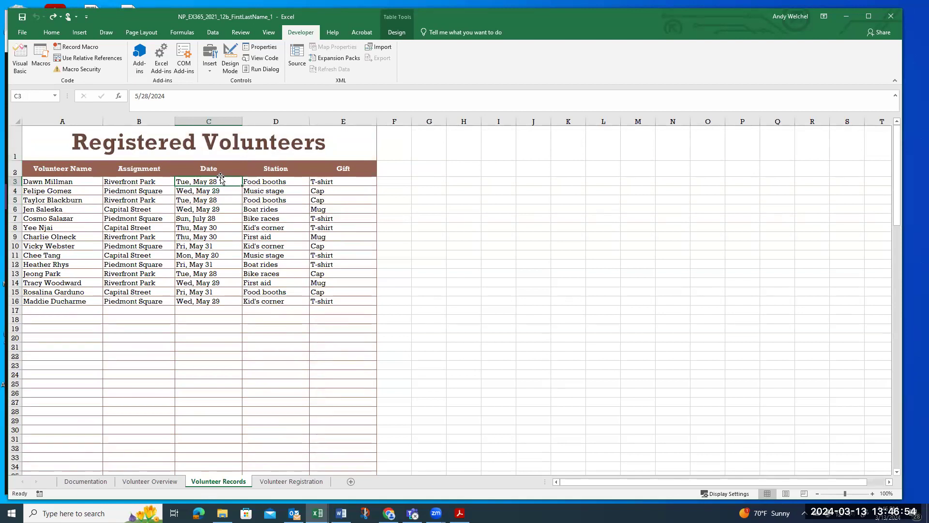
Set data validation for the dates in C3:C16 to allow only dates between 5/28/24 and 5/31/24
{"action": "left_click_drag", "start_coordinate": [222, 178], "coordinate": [219, 305]}
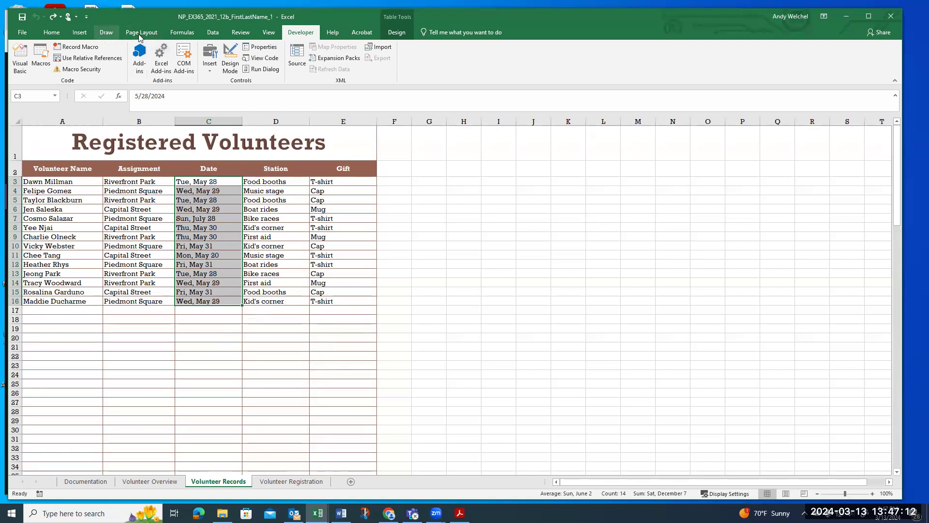
{"action": "left_click", "coordinate": [214, 35]}
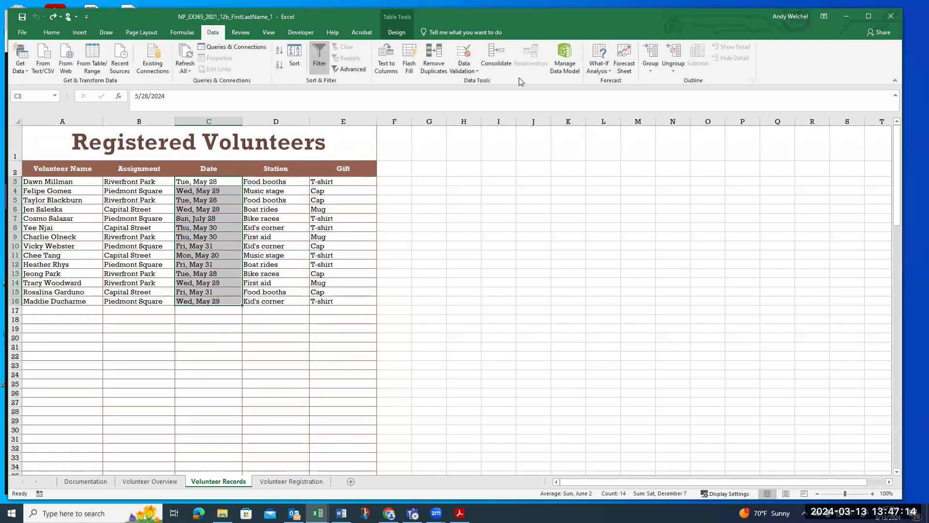
{"action": "left_click", "coordinate": [473, 71]}
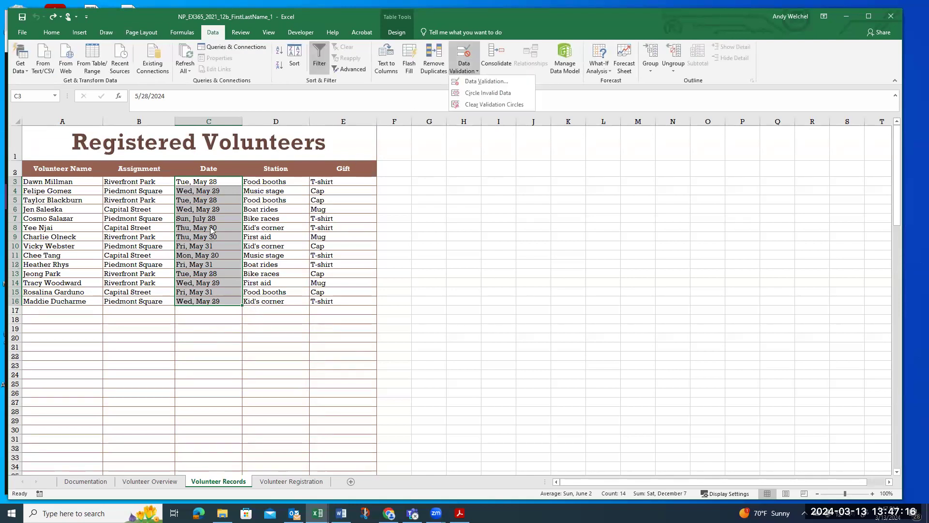
{"action": "left_click", "coordinate": [480, 82]}
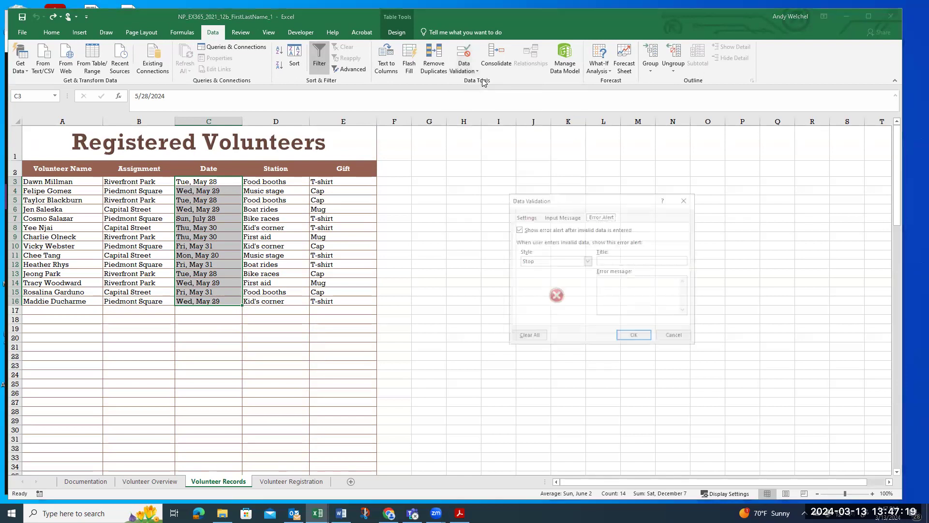
{"action": "left_click", "coordinate": [525, 216]}
{"action": "left_click", "coordinate": [588, 248]}
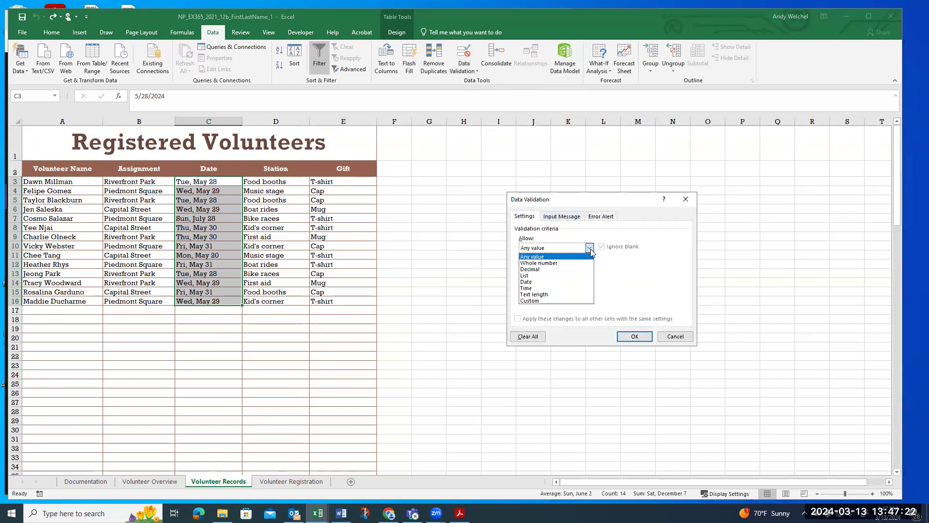
{"action": "left_click", "coordinate": [541, 285]}
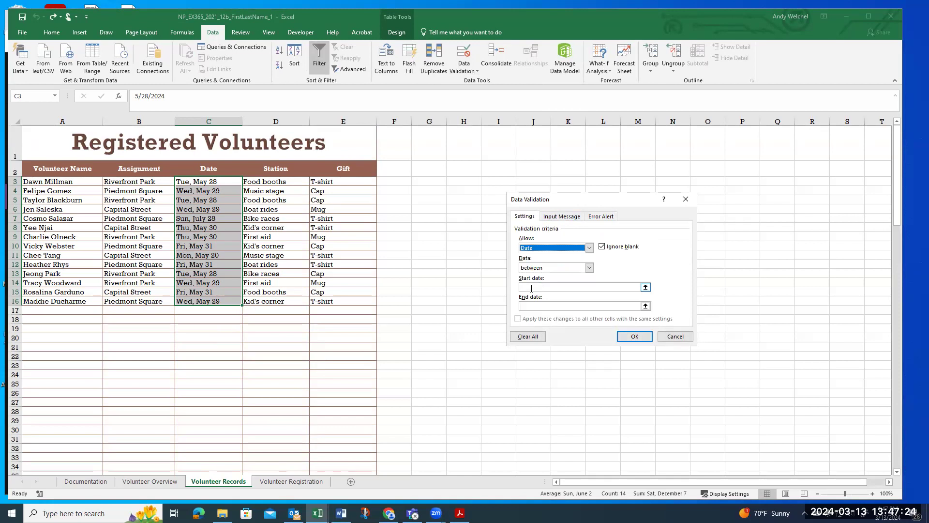
{"action": "left_click", "coordinate": [531, 289]}
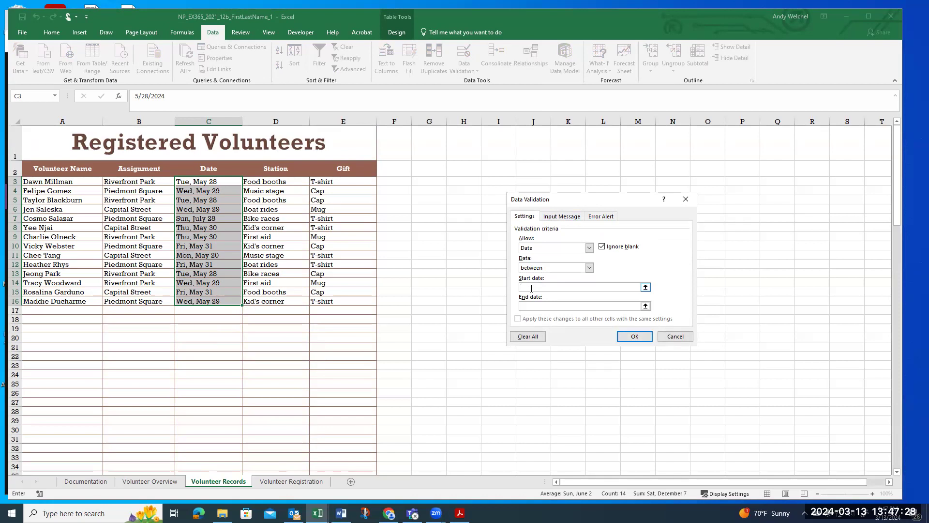
{"action": "type", "text": "5/28"}
{"action": "type", "text": "/24"}
{"action": "type", "text": "5/31/"}
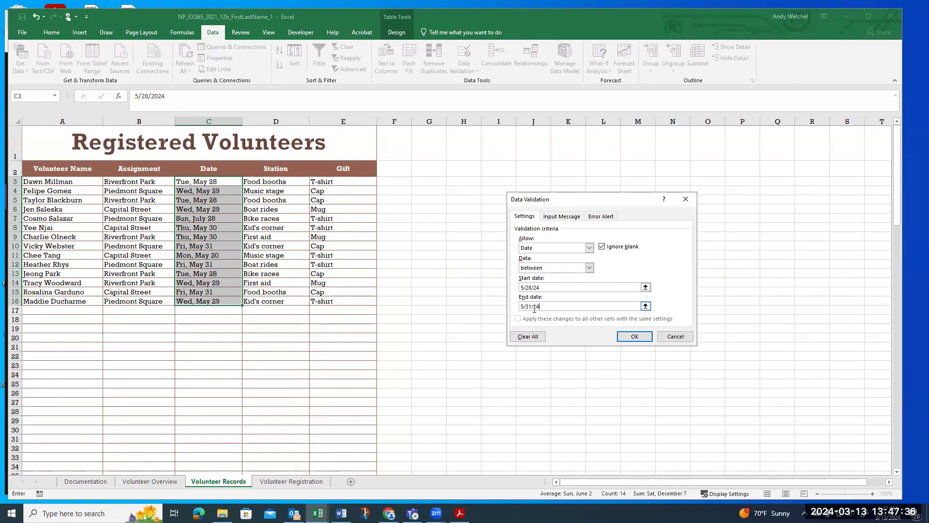
Add an input message titled 'Volunteer Assignment Date' with the text 'Enter the date of the volunteer assignment.' to the date validation
{"action": "left_click", "coordinate": [563, 218]}
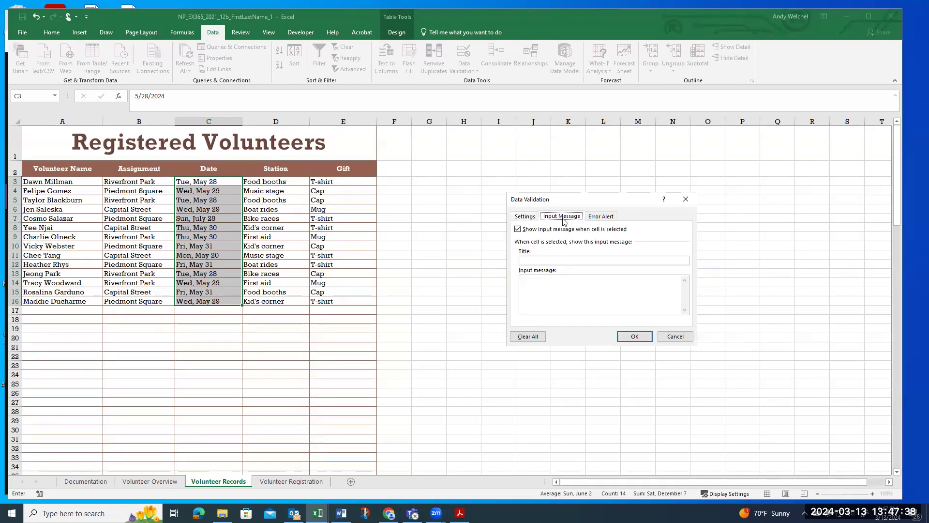
{"action": "left_click", "coordinate": [539, 260]}
{"action": "type", "text": "Volunte"}
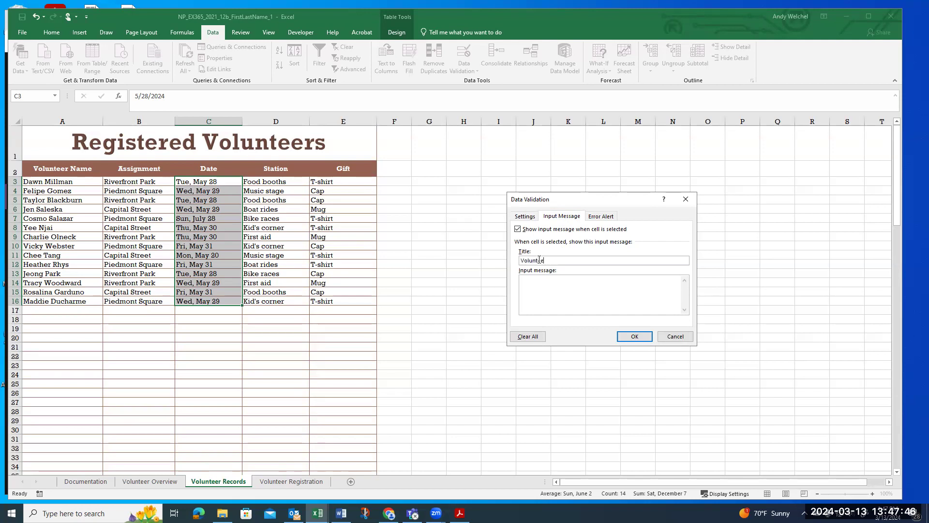
{"action": "type", "text": "er Assignment Dat"}
{"action": "key", "text": "alt+Tab"}
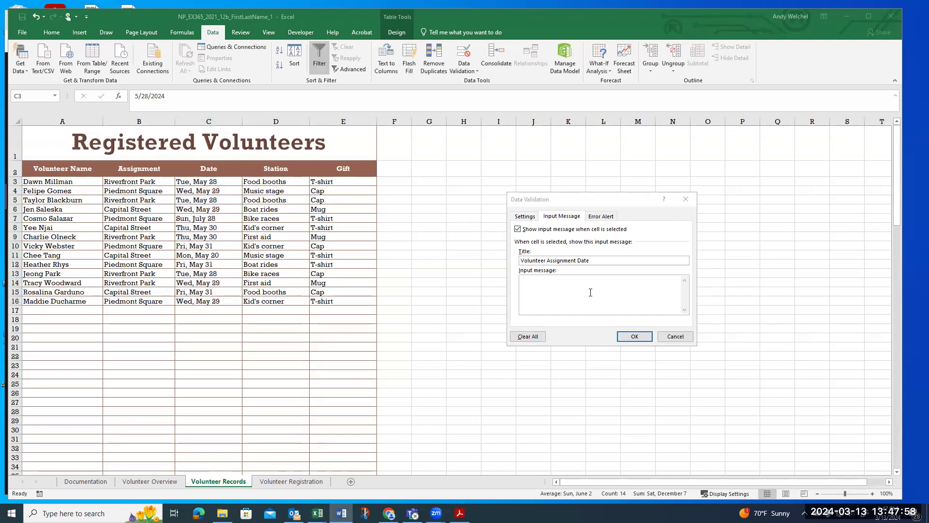
{"action": "left_click", "coordinate": [562, 293]}
{"action": "type", "text": "Enter the date of the volunteer assignment"}
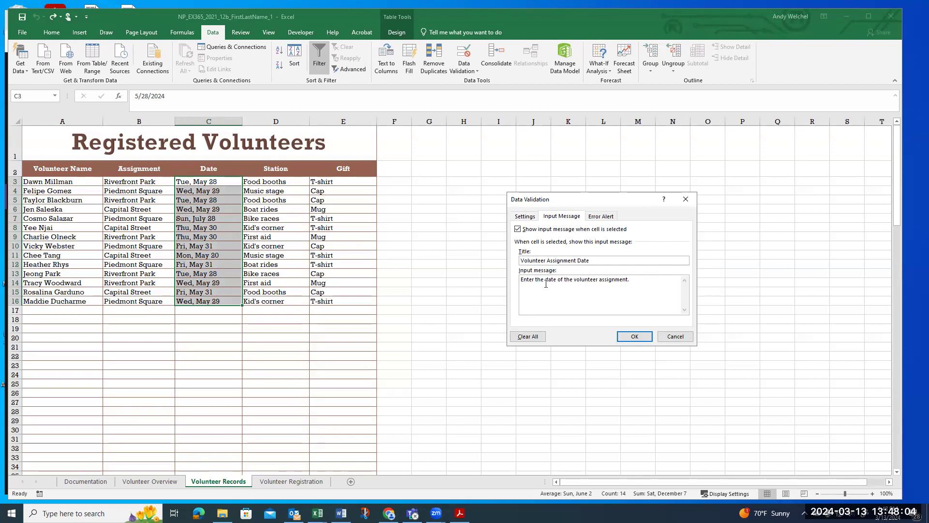
Try the Warning and Information styles for the date error alert, and return the style to Stop
{"action": "left_click", "coordinate": [602, 216]}
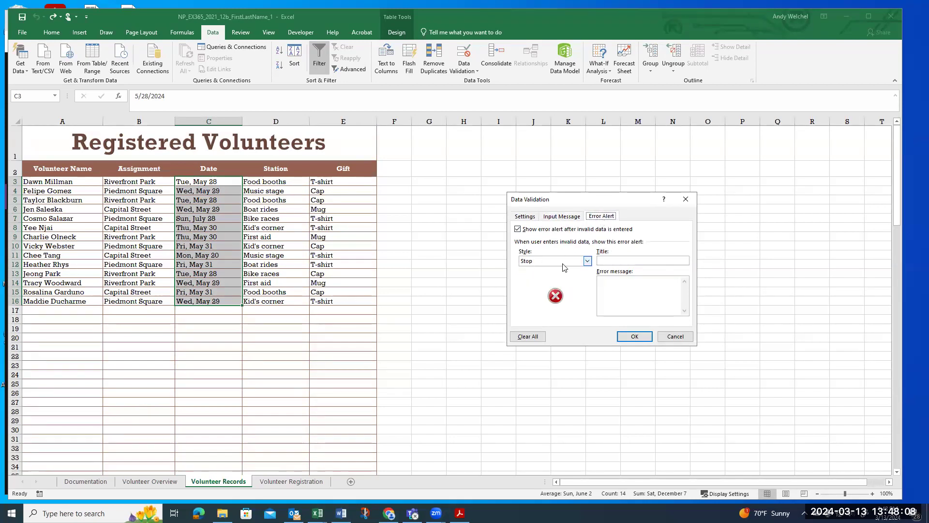
{"action": "left_click", "coordinate": [586, 262]}
{"action": "left_click", "coordinate": [554, 276]}
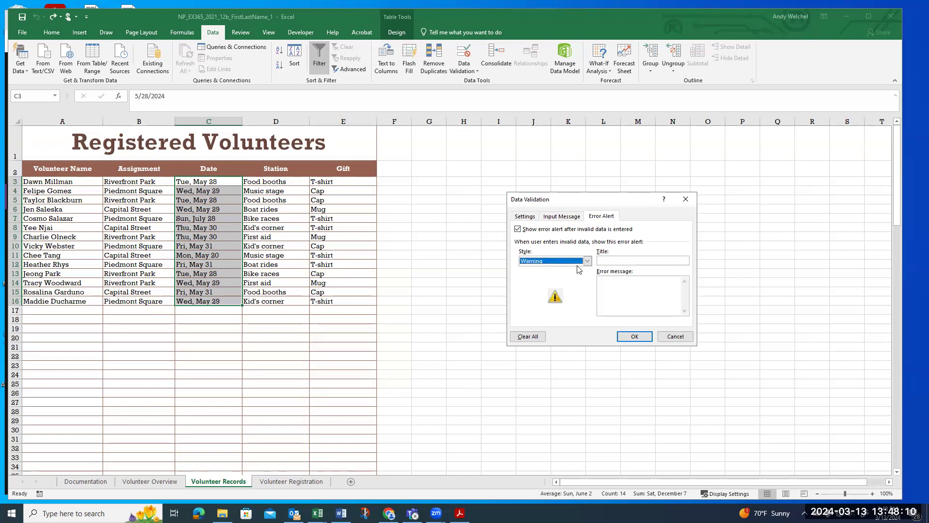
{"action": "left_click", "coordinate": [587, 260]}
{"action": "left_click", "coordinate": [567, 283]}
{"action": "left_click", "coordinate": [588, 261]}
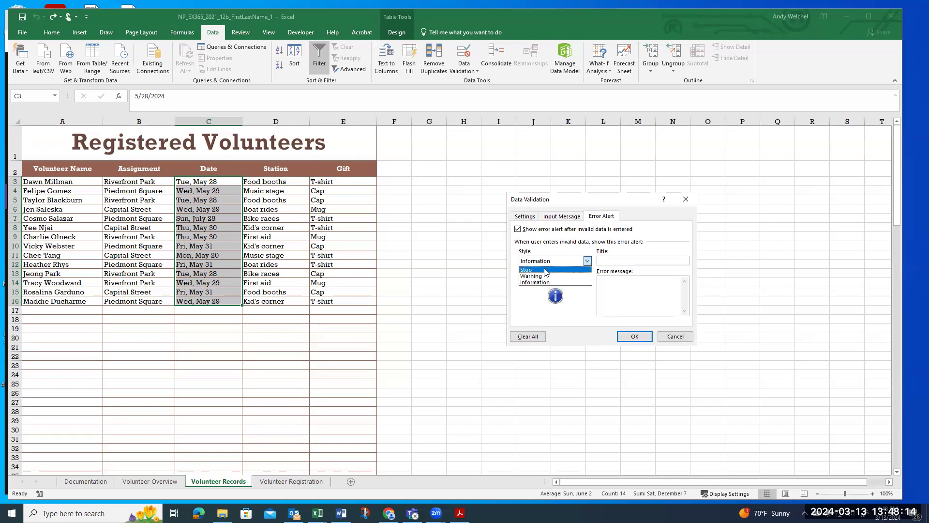
{"action": "left_click", "coordinate": [552, 270]}
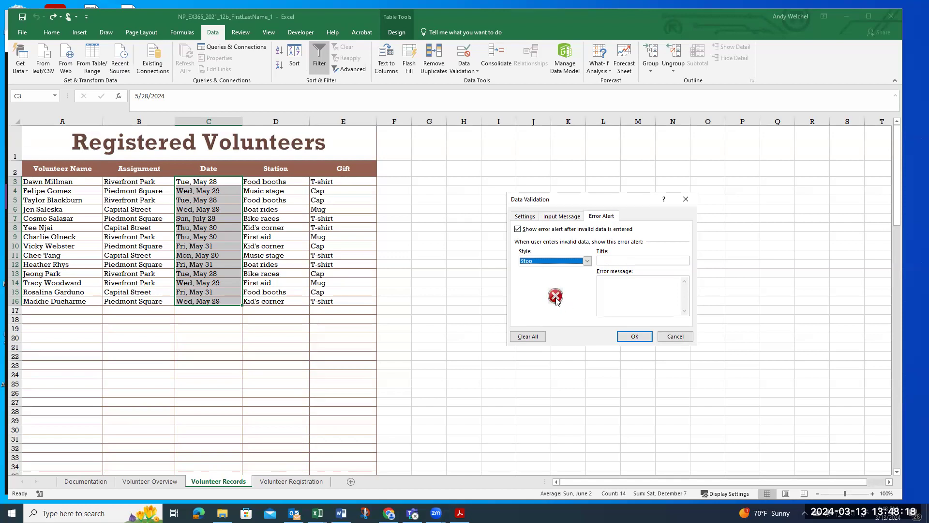
Title the error alert 'Invalid Date', enter the message 'Enter a date between May 28 and May 31', and apply the validation
{"action": "left_click", "coordinate": [616, 260]}
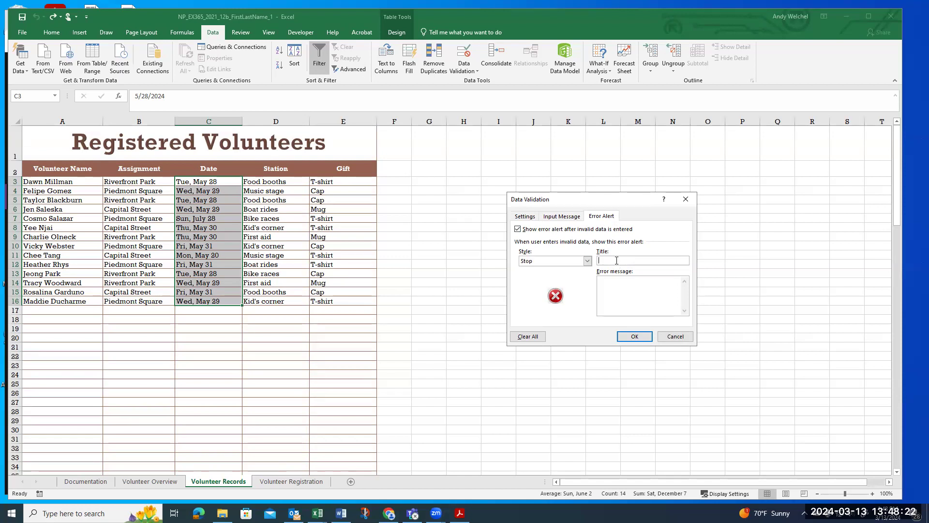
{"action": "type", "text": "Invalid Date"}
{"action": "key", "text": "alt+Tab"}
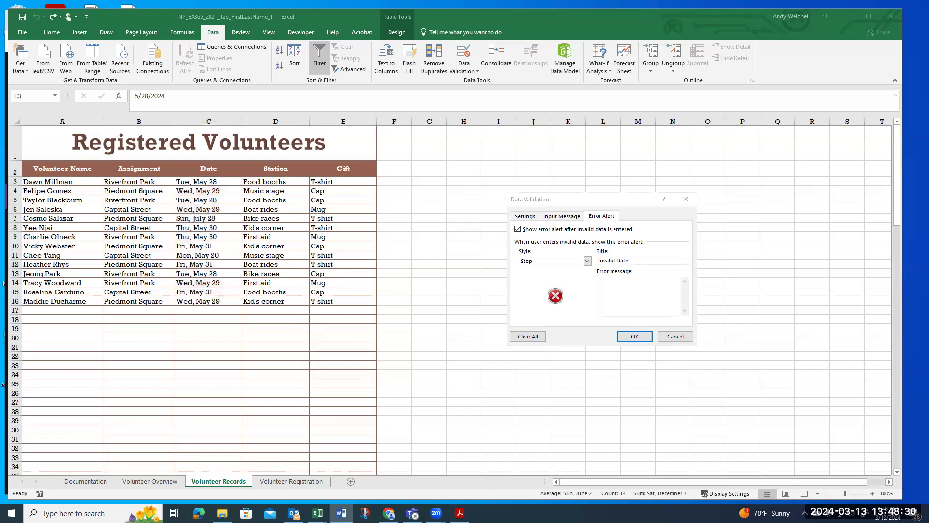
{"action": "left_click", "coordinate": [615, 279]}
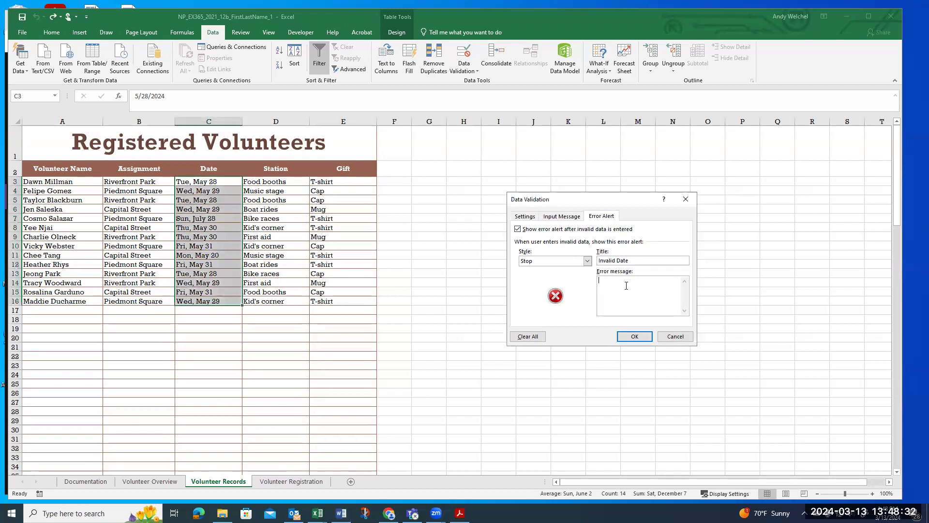
{"action": "type", "text": "Enter a date between May 28 and May 31"}
{"action": "left_click", "coordinate": [629, 337]}
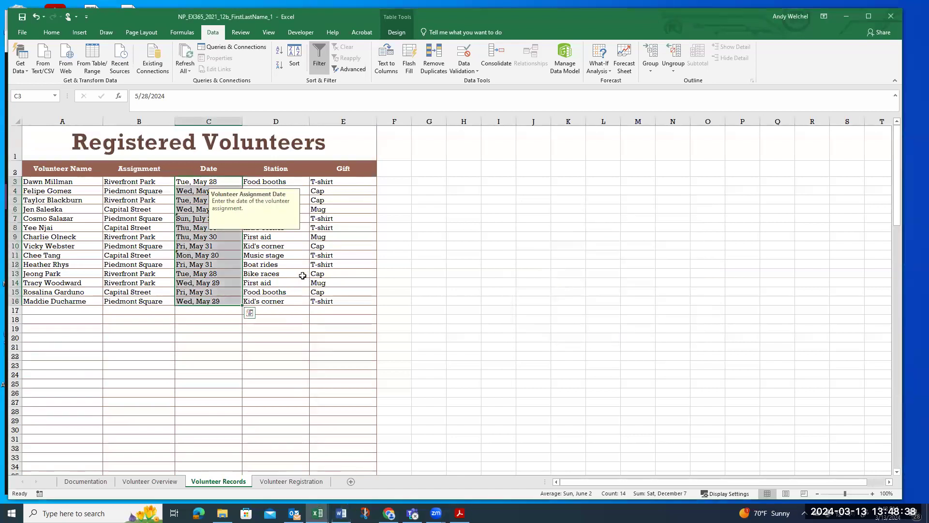
Check the input message on date cells C14, C8 and C11, and leave the Date column
{"action": "left_click", "coordinate": [216, 281]}
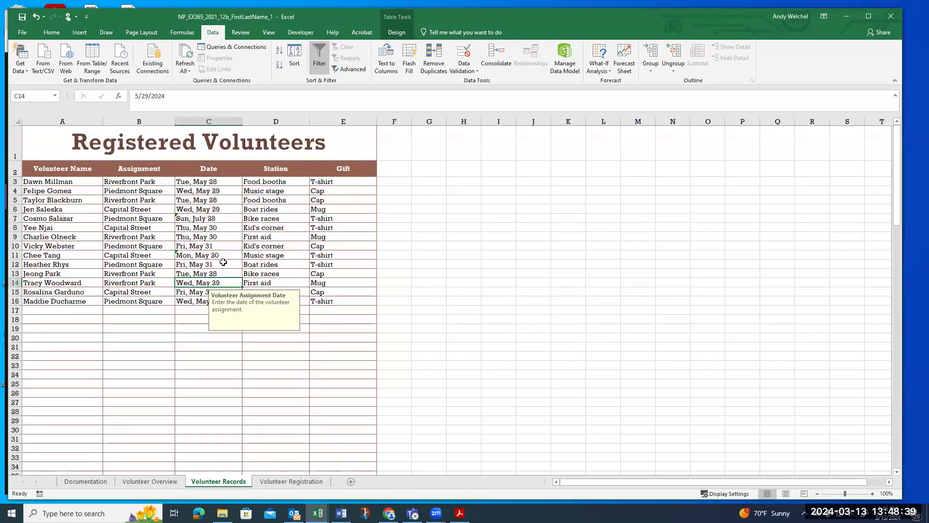
{"action": "left_click", "coordinate": [217, 227]}
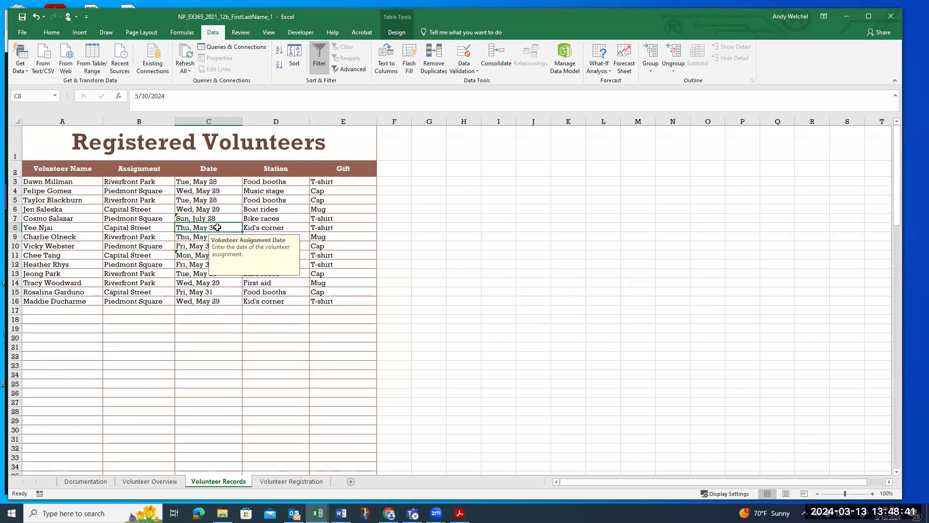
{"action": "left_click", "coordinate": [188, 254]}
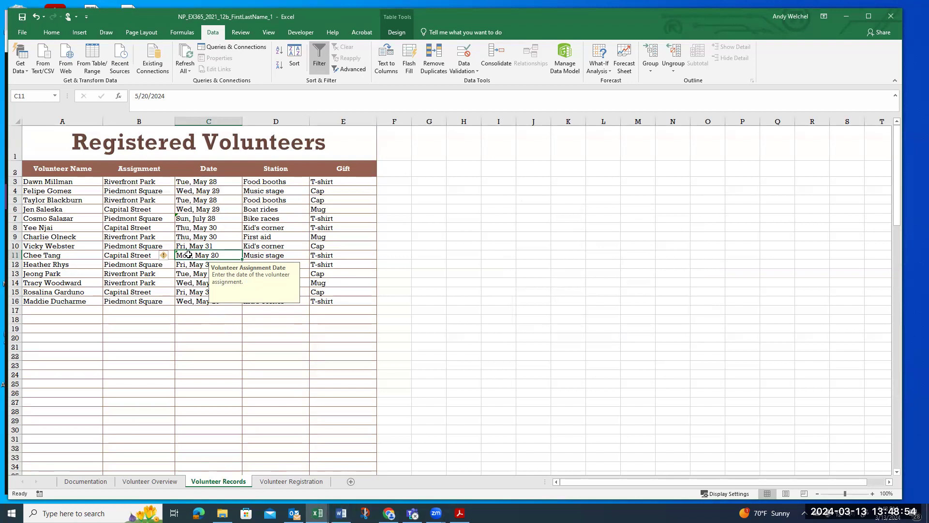
{"action": "left_click", "coordinate": [273, 238]}
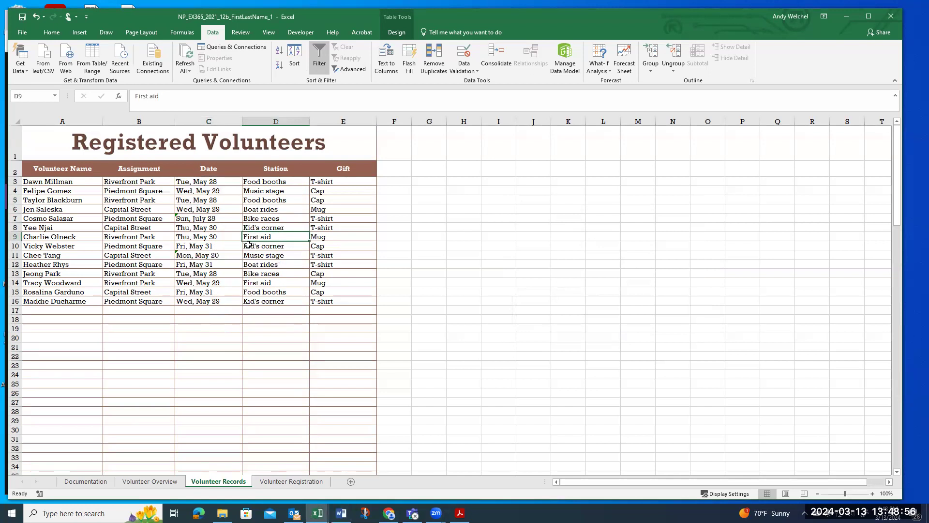
Test the date validation by entering 5/10/24 in cell C16 of the Volunteer Records sheet
{"action": "left_click", "coordinate": [202, 302]}
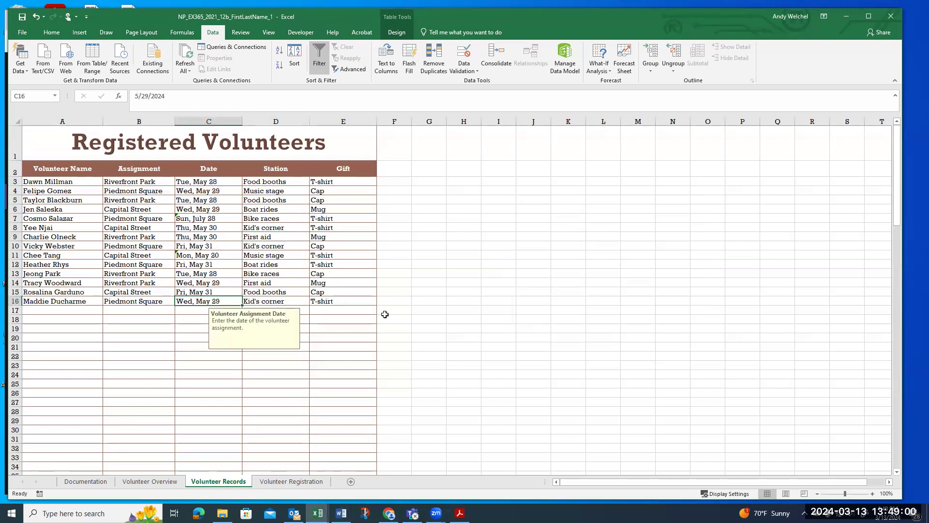
{"action": "type", "text": "5"}
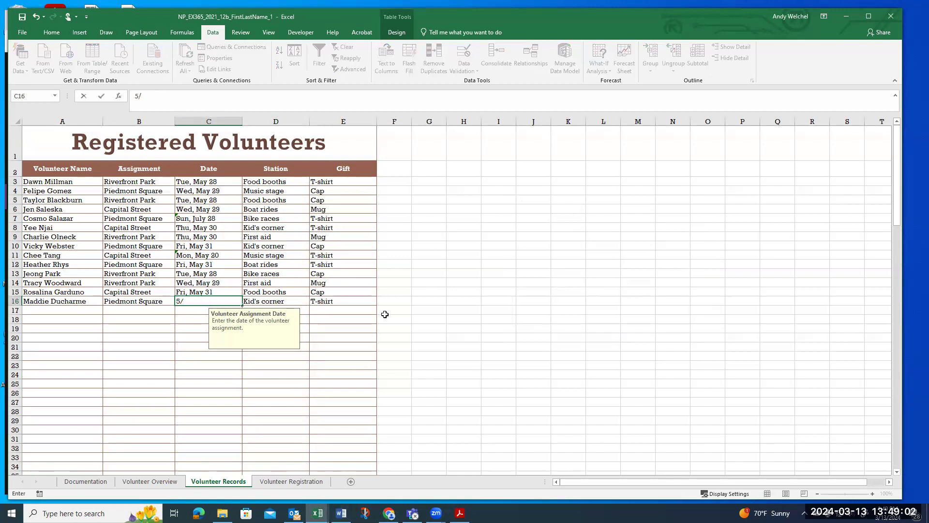
{"action": "type", "text": "/10/24"}
{"action": "key", "text": "Return"}
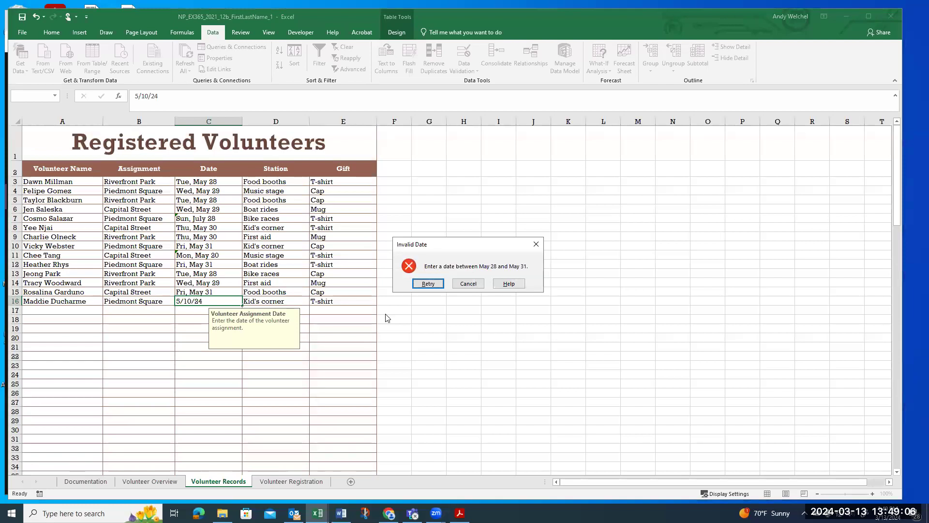
Retry the C16 entry with the date 5/28/24, and undo that entry
{"action": "left_click", "coordinate": [441, 286]}
{"action": "type", "text": "5/28"}
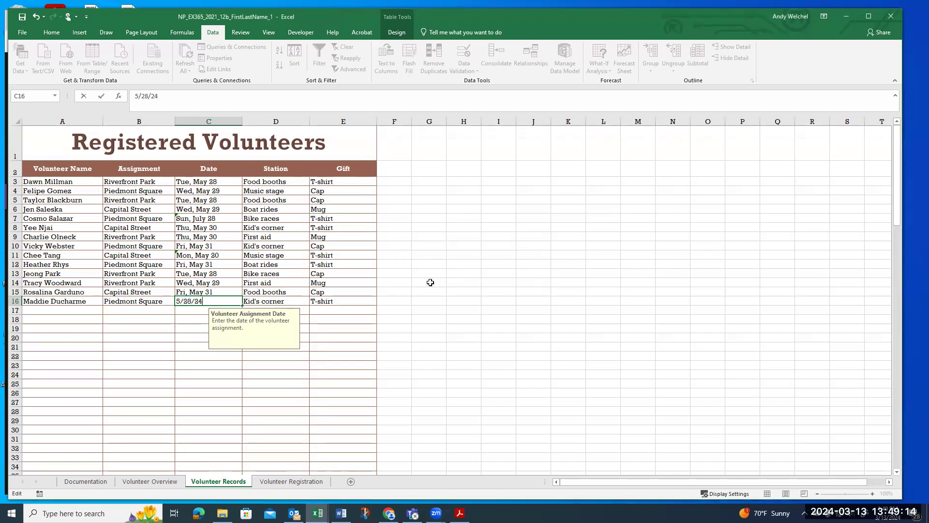
{"action": "key", "text": "Return"}
{"action": "key", "text": "ctrl+z"}
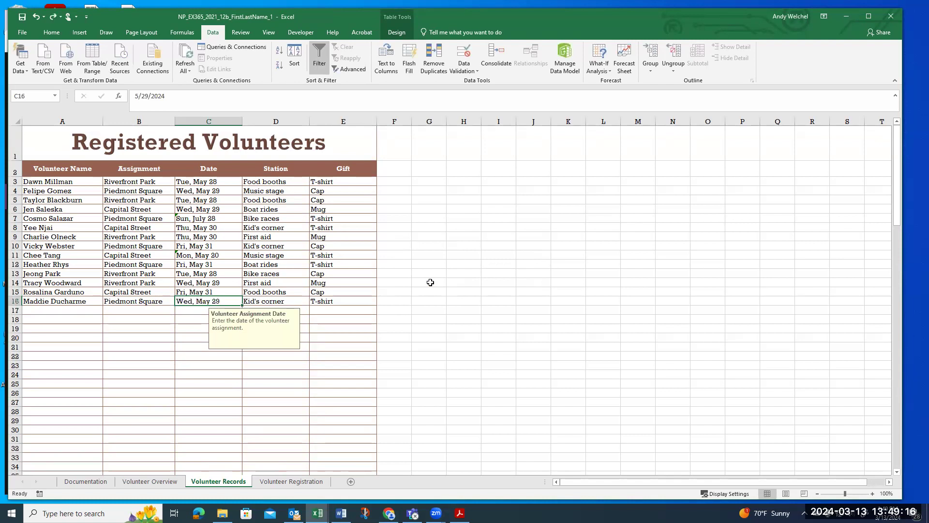
{"action": "left_click", "coordinate": [189, 327]}
{"action": "left_click", "coordinate": [195, 301]}
{"action": "left_click_drag", "start_coordinate": [213, 183], "coordinate": [214, 303]}
{"action": "left_click", "coordinate": [193, 183]}
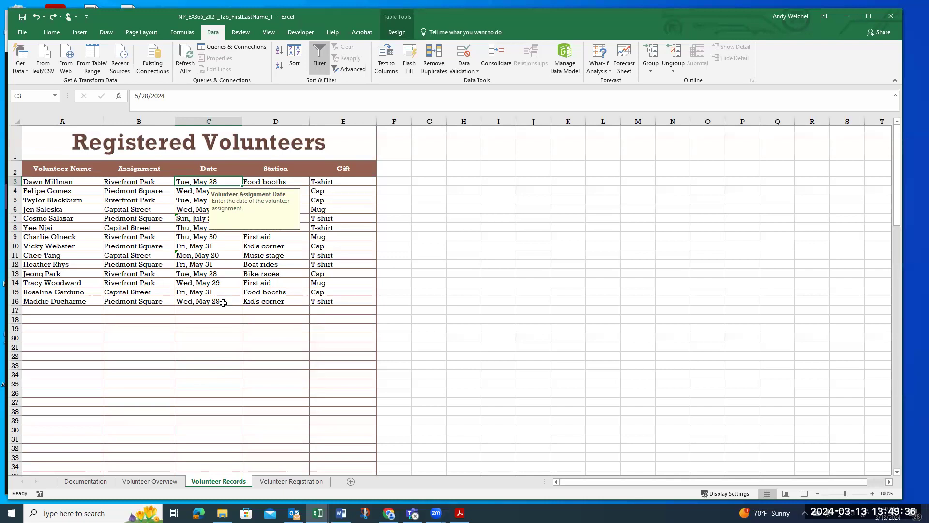
{"action": "left_click_drag", "start_coordinate": [75, 192], "coordinate": [294, 392]}
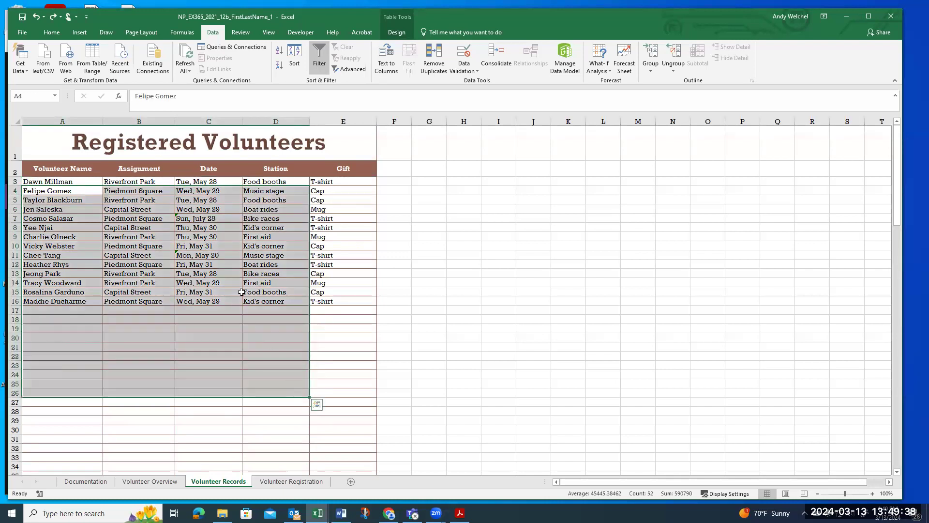
{"action": "left_click", "coordinate": [214, 237]}
{"action": "left_click", "coordinate": [207, 182]}
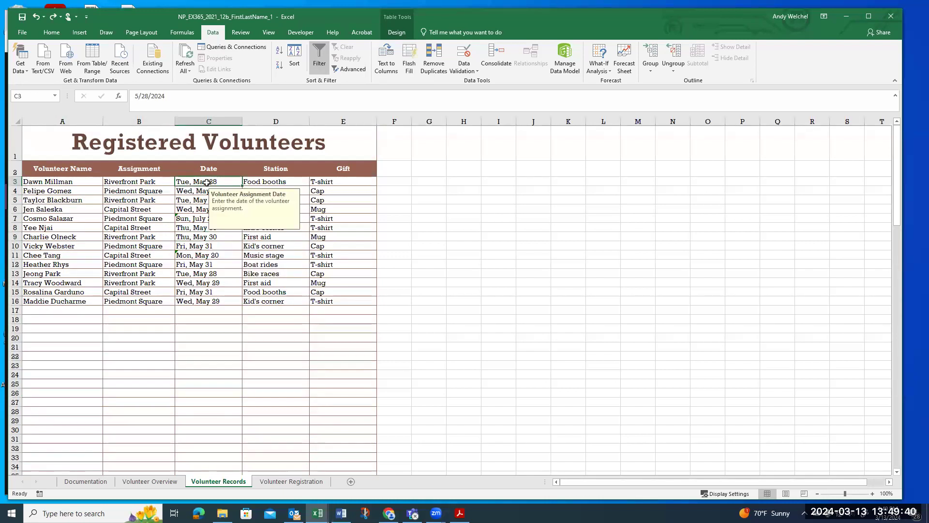
Circle the invalid data among the dates in C3:C16, and deselect the range
{"action": "left_click_drag", "start_coordinate": [208, 181], "coordinate": [211, 306]}
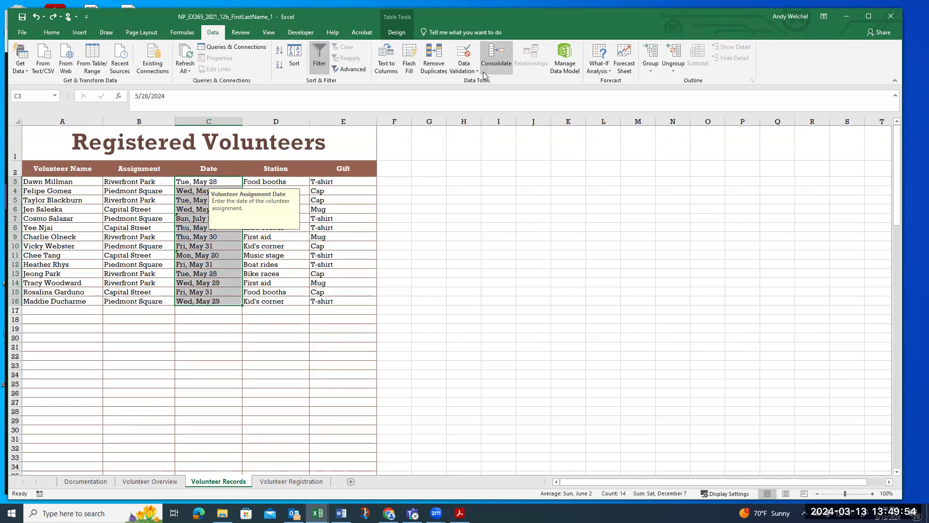
{"action": "left_click", "coordinate": [463, 71]}
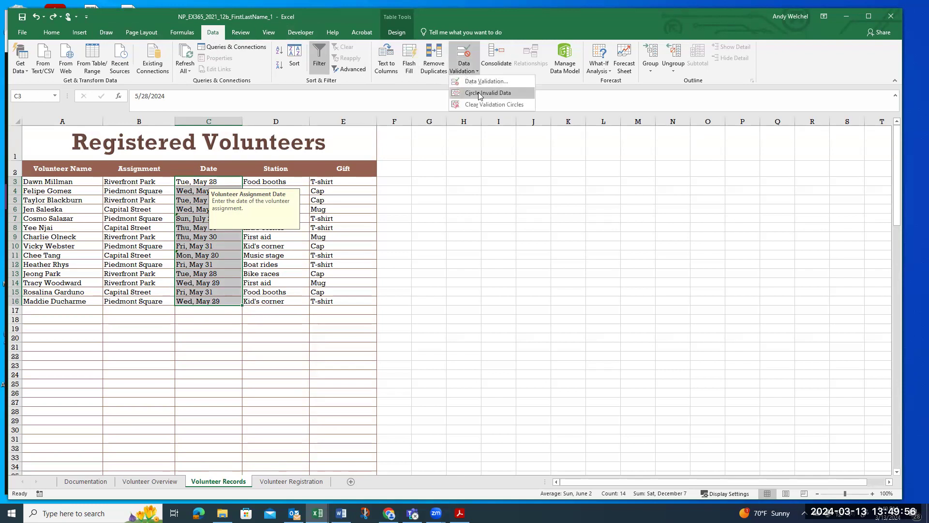
{"action": "left_click", "coordinate": [481, 93]}
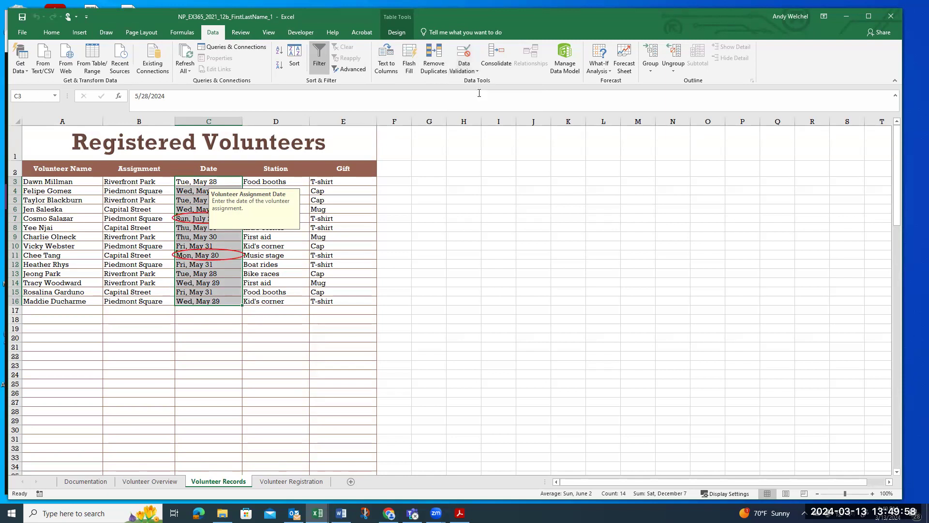
{"action": "left_click", "coordinate": [299, 244]}
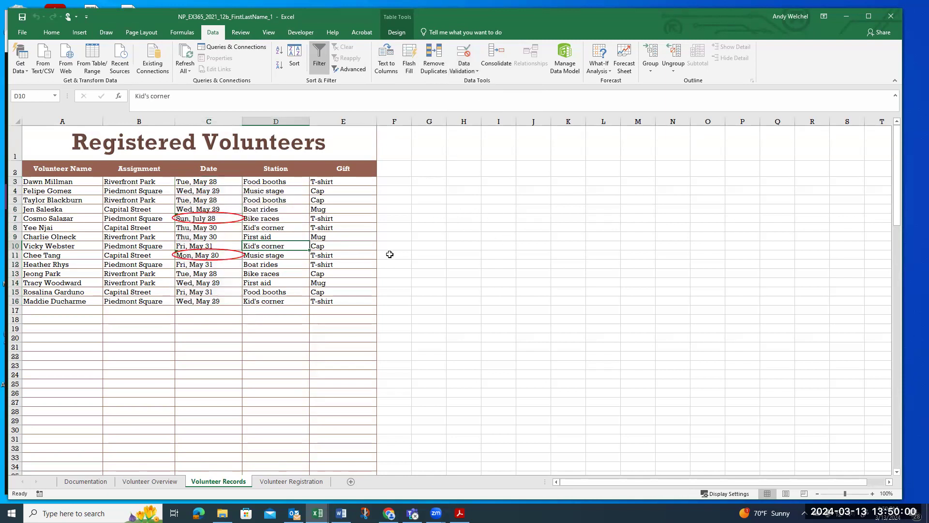
Correct the circled date in cell C7 to 5/28/2024
{"action": "left_click", "coordinate": [211, 218]}
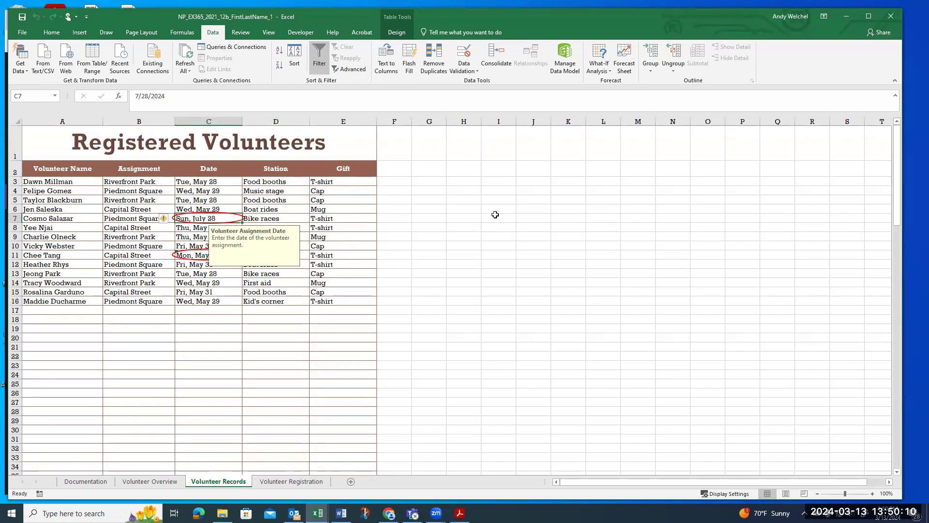
{"action": "type", "text": "5/2"}
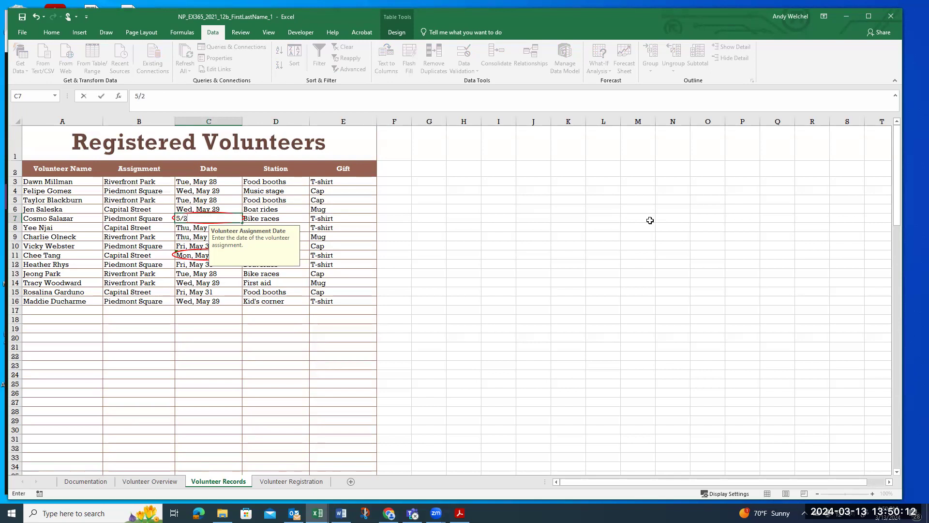
{"action": "type", "text": "8/2024"}
{"action": "key", "text": "Return"}
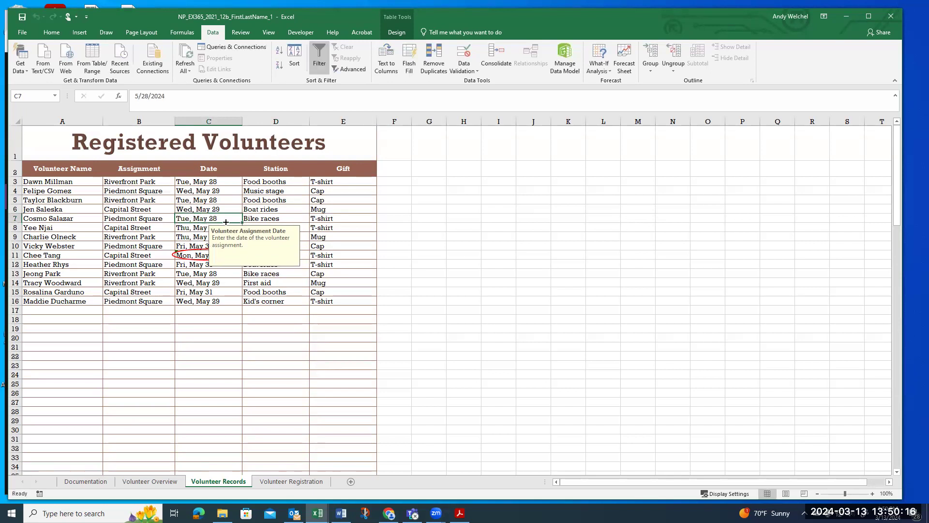
{"action": "left_click", "coordinate": [352, 260]}
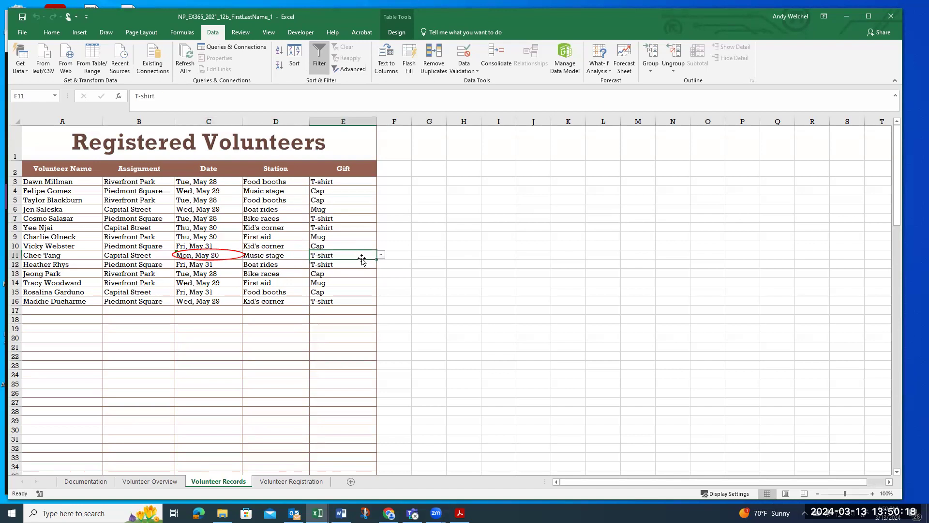
{"action": "left_click", "coordinate": [407, 255]}
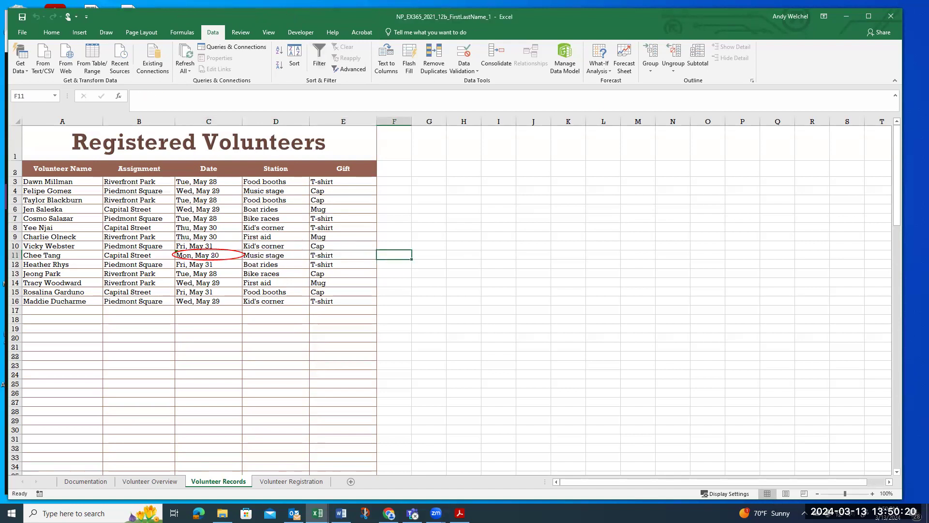
Correct the circled date in cell C11 to 5/30/2024
{"action": "left_click", "coordinate": [213, 254]}
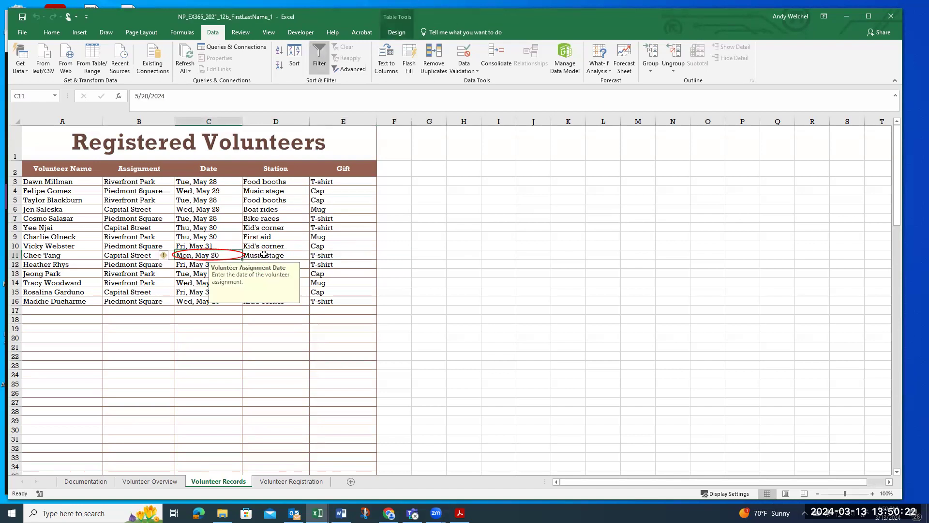
{"action": "left_click", "coordinate": [178, 107]}
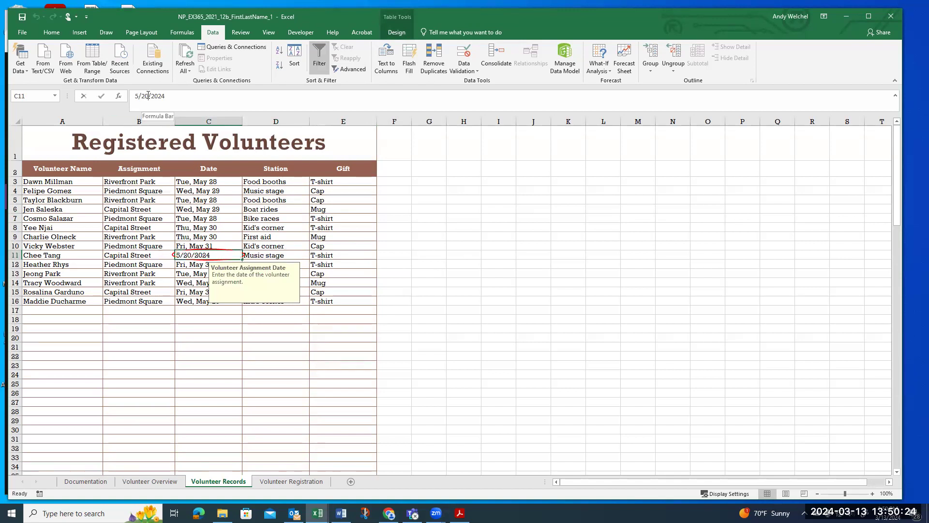
{"action": "key", "text": "BackSpace"}
{"action": "key", "text": "BackSpace"}
{"action": "type", "text": "30"}
{"action": "key", "text": "Return"}
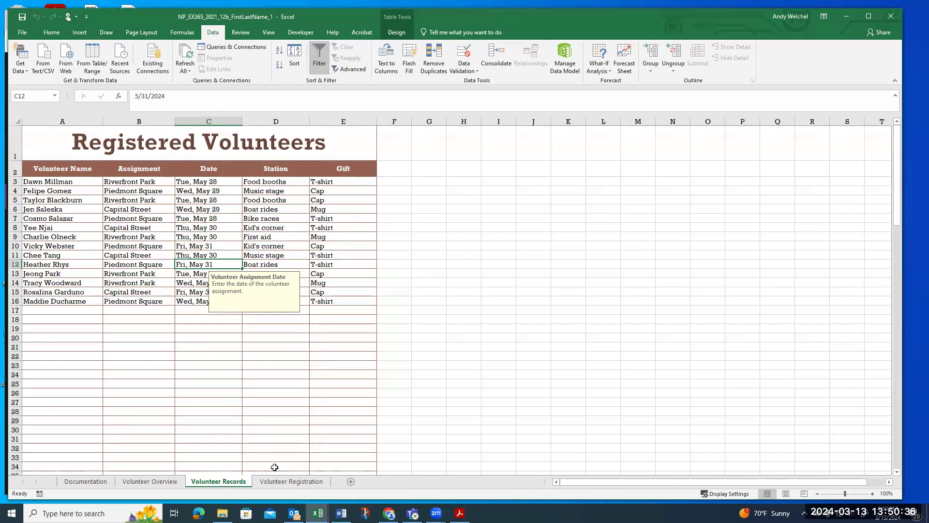
Compare the Volunteer Registration entries in D4:D8 with the last filled record in row 16 of Volunteer Records
{"action": "left_click", "coordinate": [274, 482]}
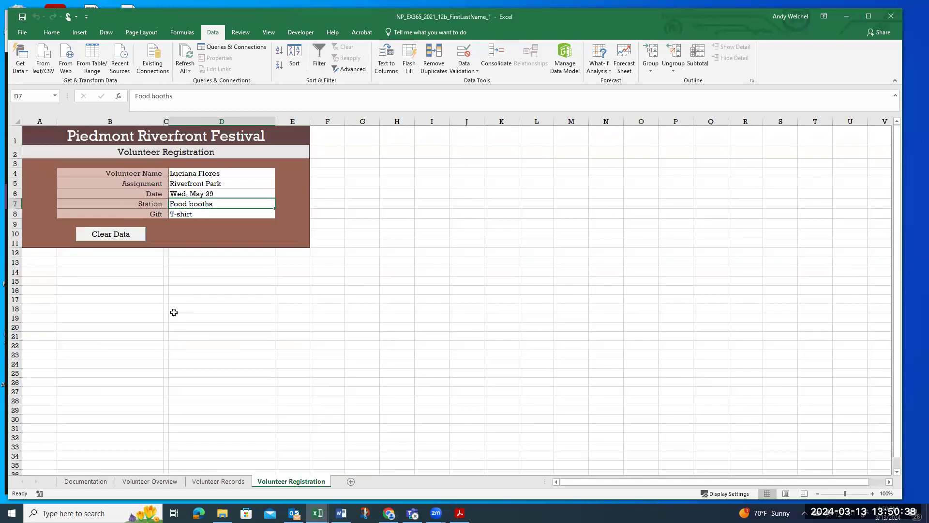
{"action": "left_click_drag", "start_coordinate": [205, 174], "coordinate": [205, 211]}
{"action": "left_click", "coordinate": [196, 173]}
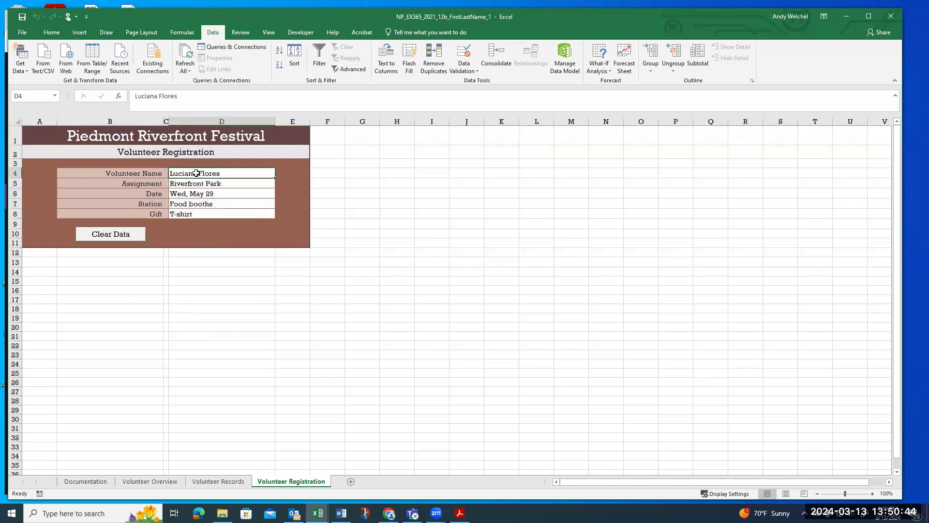
{"action": "left_click", "coordinate": [218, 481]}
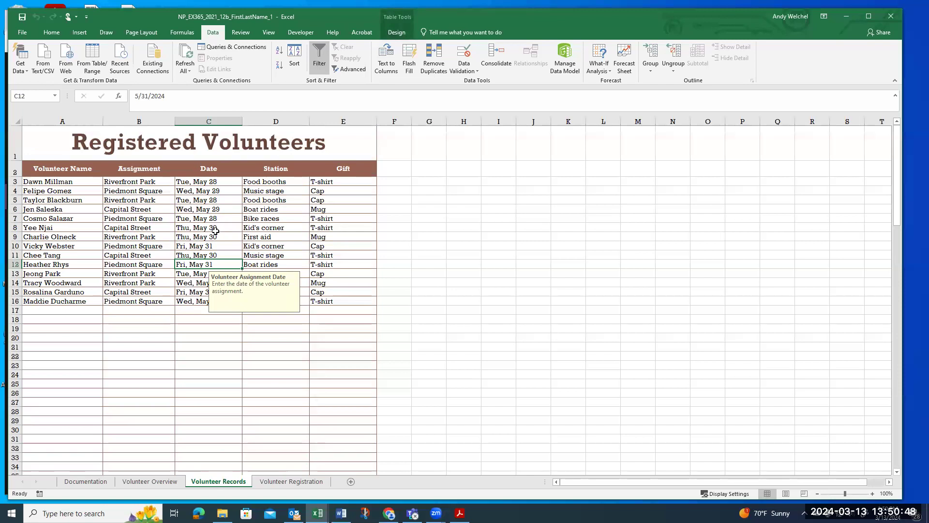
{"action": "left_click_drag", "start_coordinate": [67, 301], "coordinate": [315, 305]}
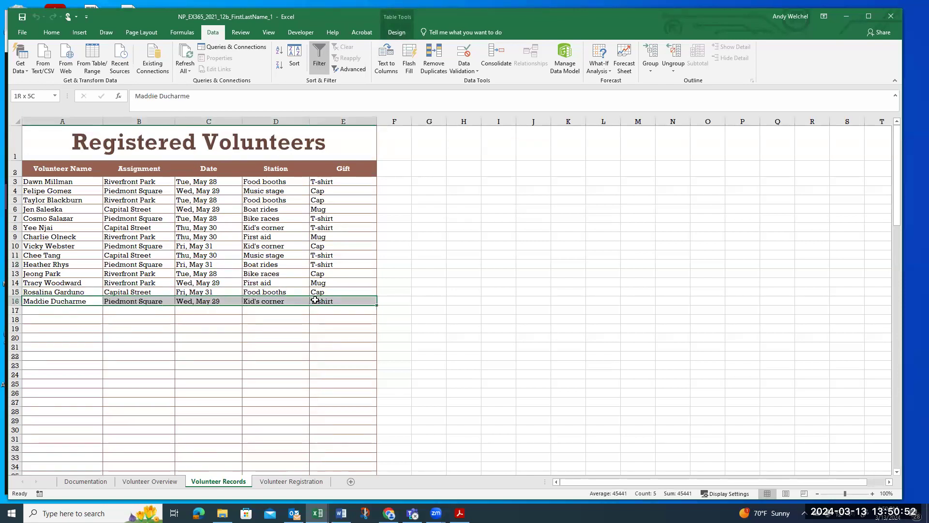
{"action": "left_click", "coordinate": [59, 313]}
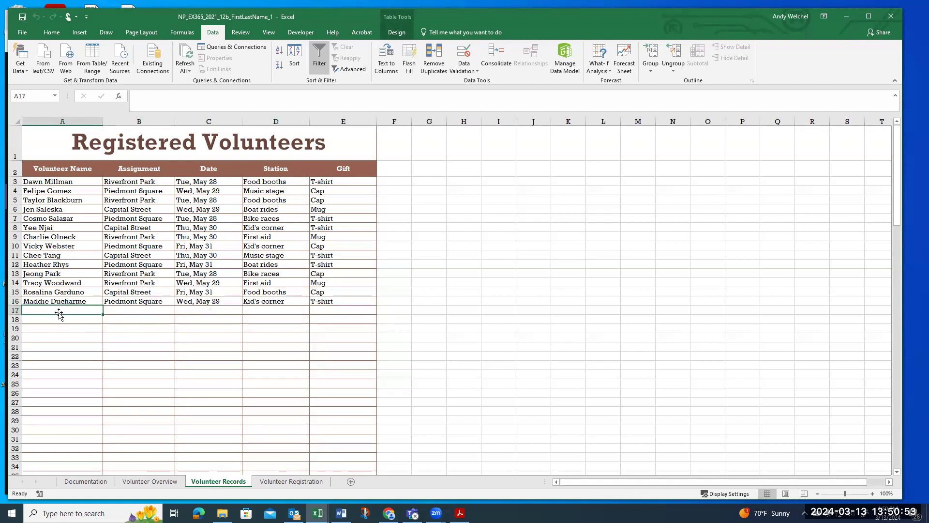
Examine how the vertical registration entries D4:D8 would fit across the first empty row, row 17, of Volunteer Records
{"action": "left_click", "coordinate": [272, 486]}
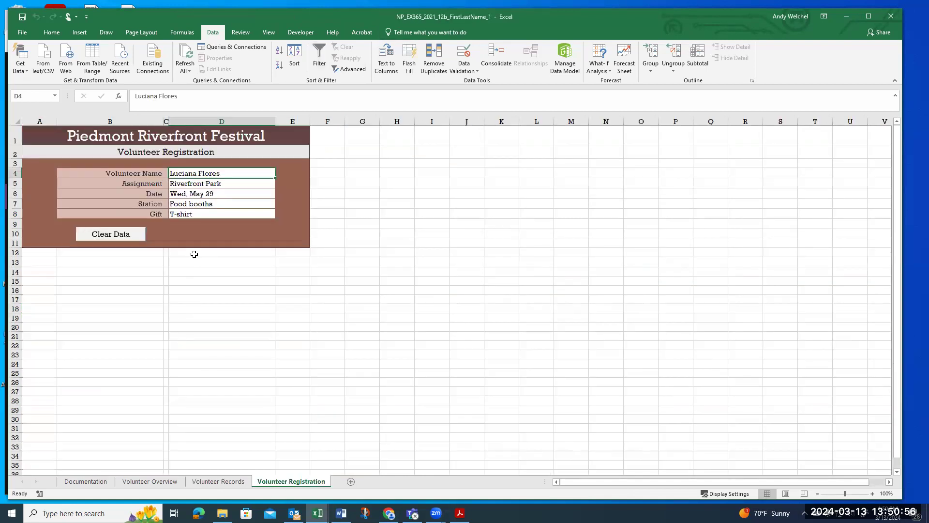
{"action": "left_click_drag", "start_coordinate": [196, 177], "coordinate": [200, 214]}
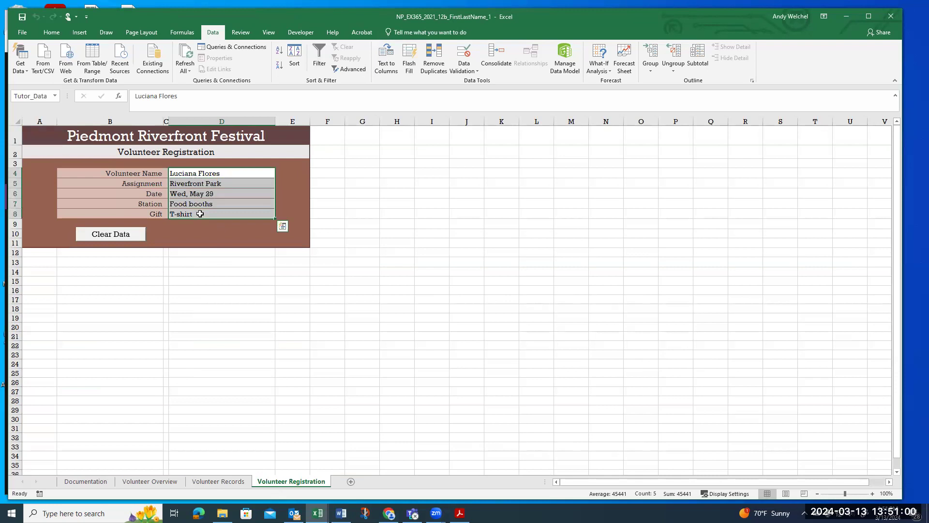
{"action": "left_click_drag", "start_coordinate": [193, 177], "coordinate": [203, 214]}
{"action": "left_click", "coordinate": [220, 481]}
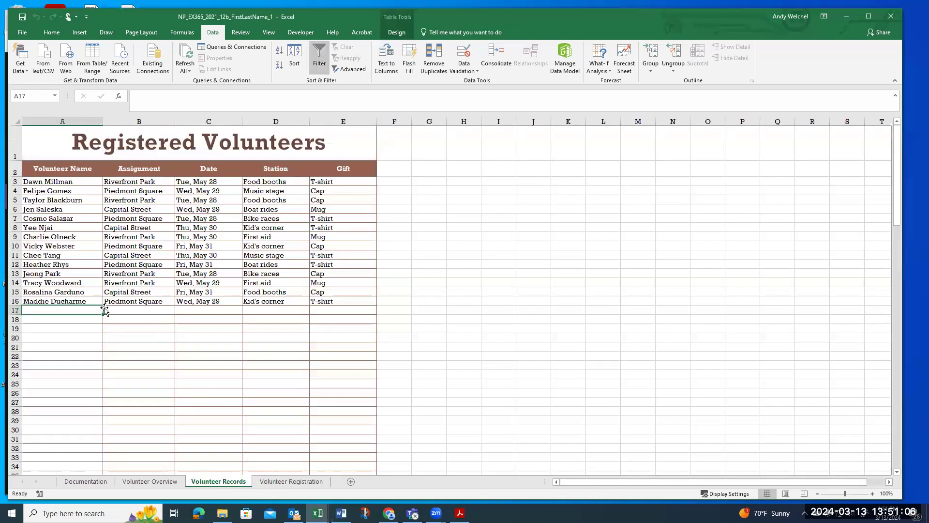
{"action": "left_click_drag", "start_coordinate": [77, 310], "coordinate": [293, 310]}
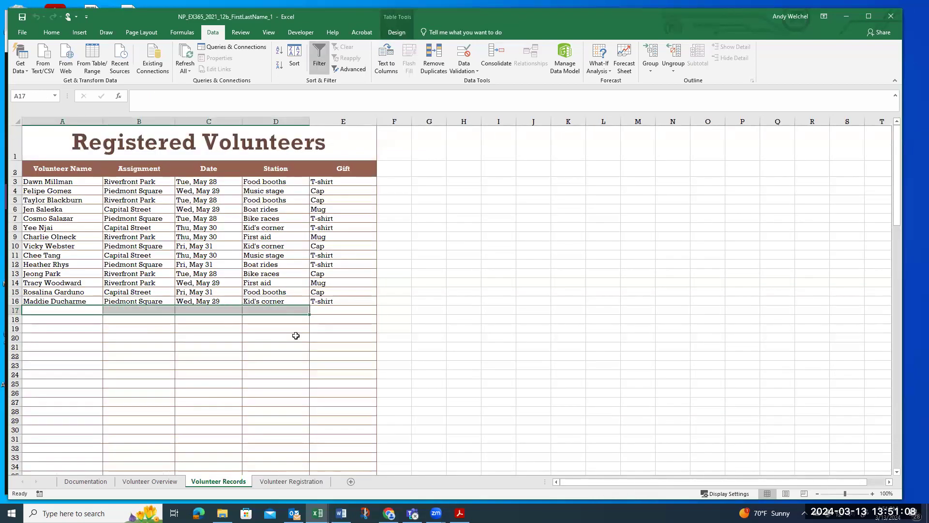
{"action": "left_click", "coordinate": [278, 482]}
{"action": "left_click_drag", "start_coordinate": [204, 170], "coordinate": [188, 215]}
{"action": "left_click", "coordinate": [218, 481]}
{"action": "left_click", "coordinate": [64, 311]}
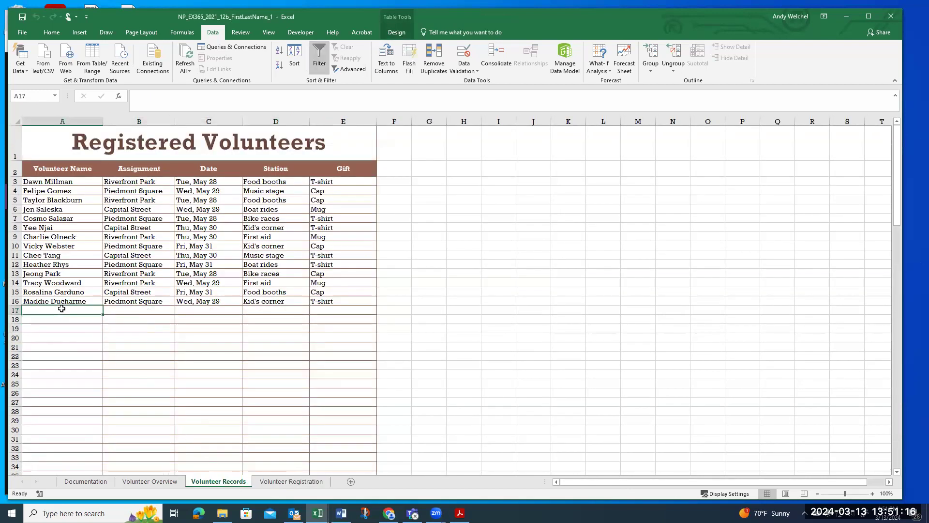
{"action": "mouse_move", "coordinate": [61, 309]}
{"action": "left_mouse_down"}
{"action": "mouse_move", "coordinate": [61, 367]}
{"action": "mouse_move", "coordinate": [63, 310]}
{"action": "left_mouse_up"}
{"action": "left_click", "coordinate": [290, 481]}
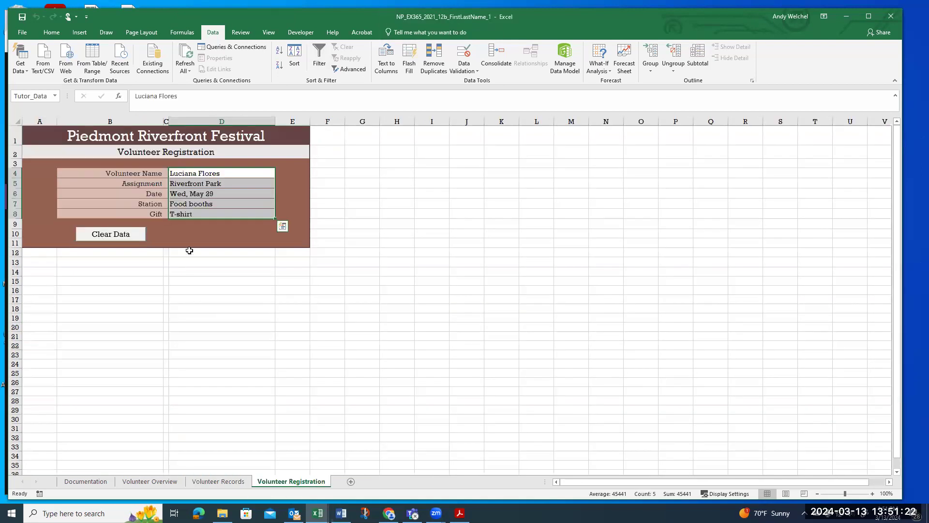
{"action": "left_click_drag", "start_coordinate": [191, 177], "coordinate": [194, 209]}
{"action": "left_click", "coordinate": [217, 481]}
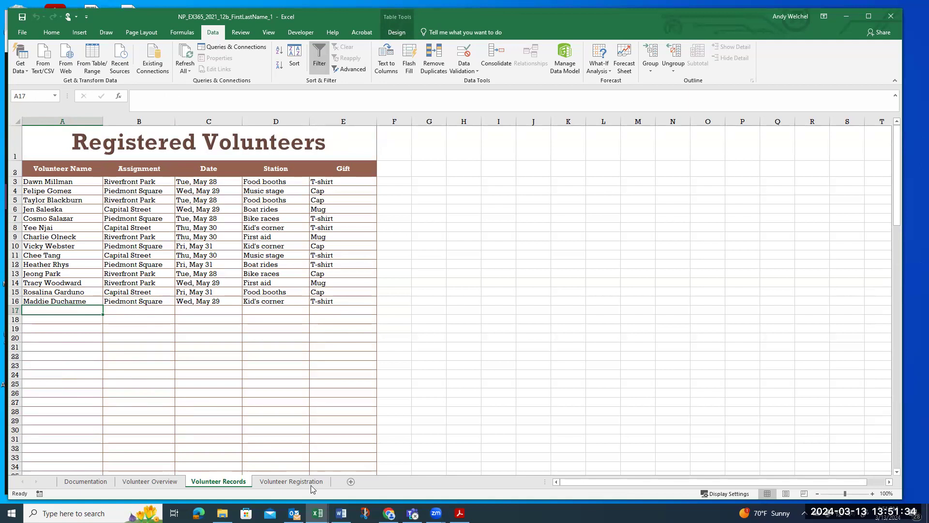
Examine the Clear Data button beneath the entry cells on the Volunteer Registration worksheet
{"action": "left_click", "coordinate": [277, 481]}
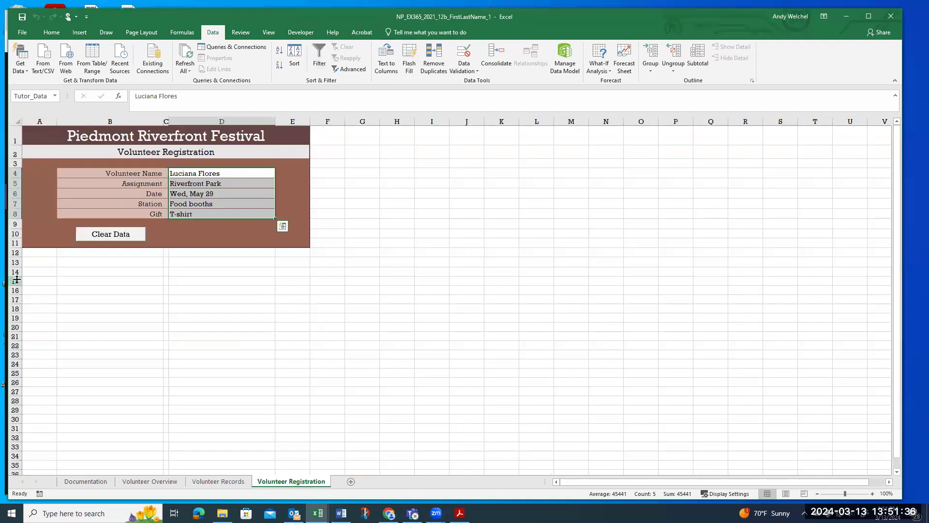
{"action": "left_click", "coordinate": [163, 288]}
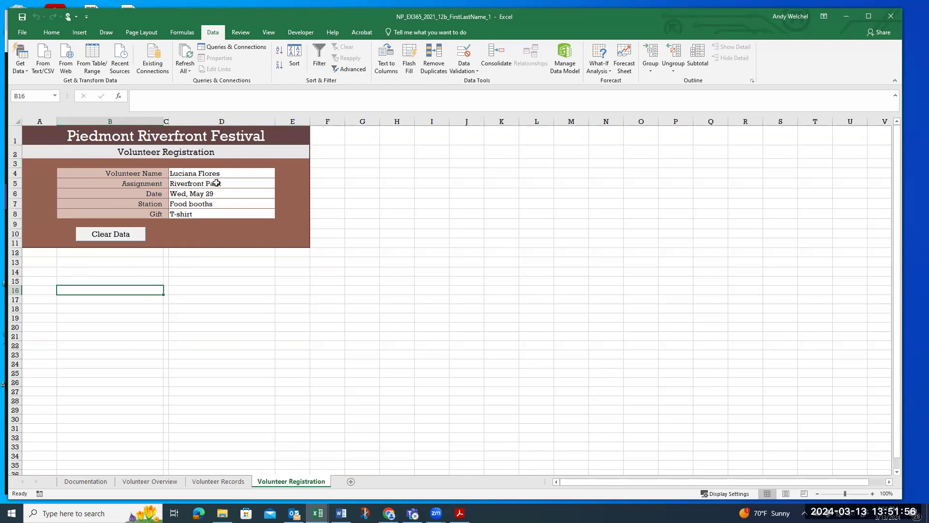
{"action": "left_click", "coordinate": [106, 235], "text": "ctrl"}
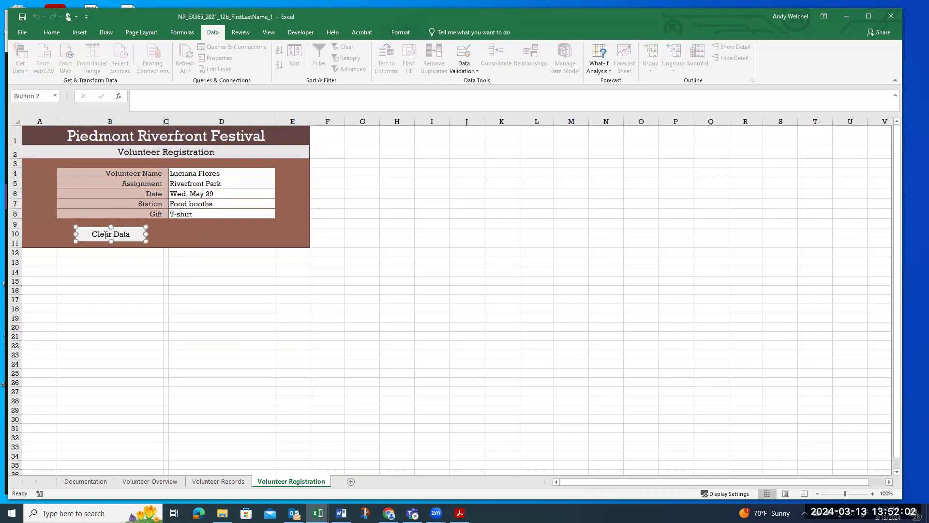
{"action": "left_click", "coordinate": [103, 273]}
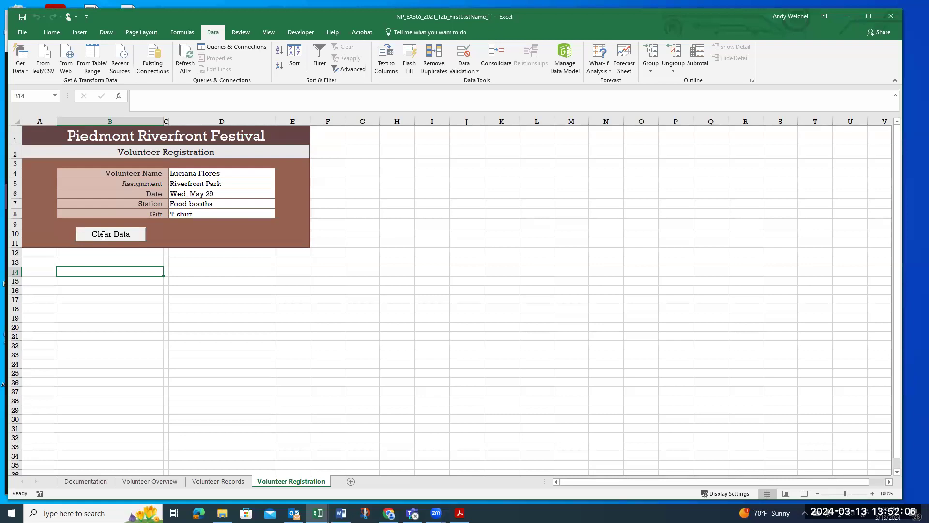
{"action": "left_click", "coordinate": [212, 235]}
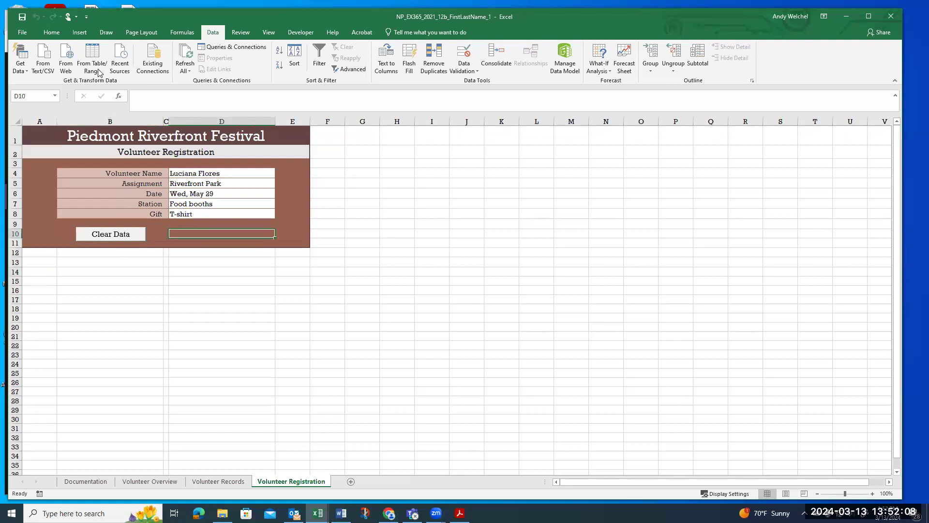
Open this workbook's Clear_Data macro for editing and enlarge its code window to show the whole module
{"action": "left_click", "coordinate": [301, 32]}
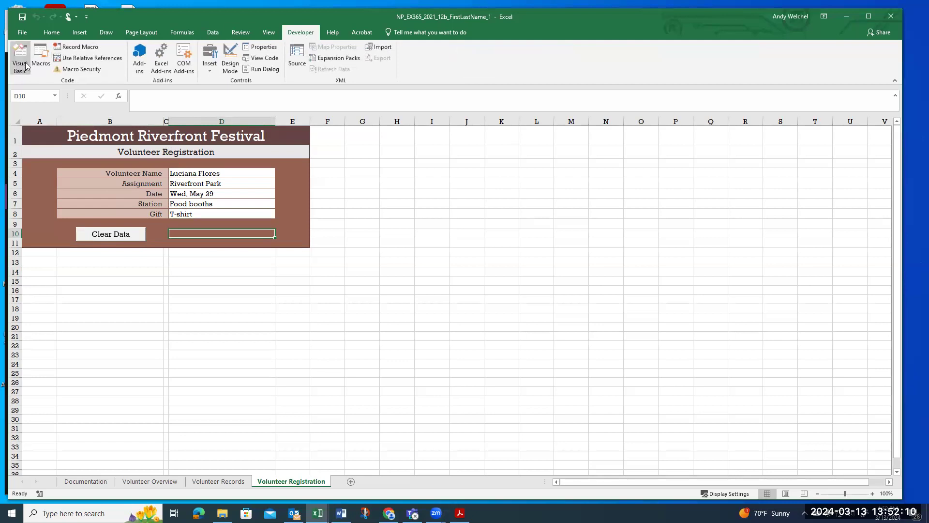
{"action": "left_click", "coordinate": [40, 60]}
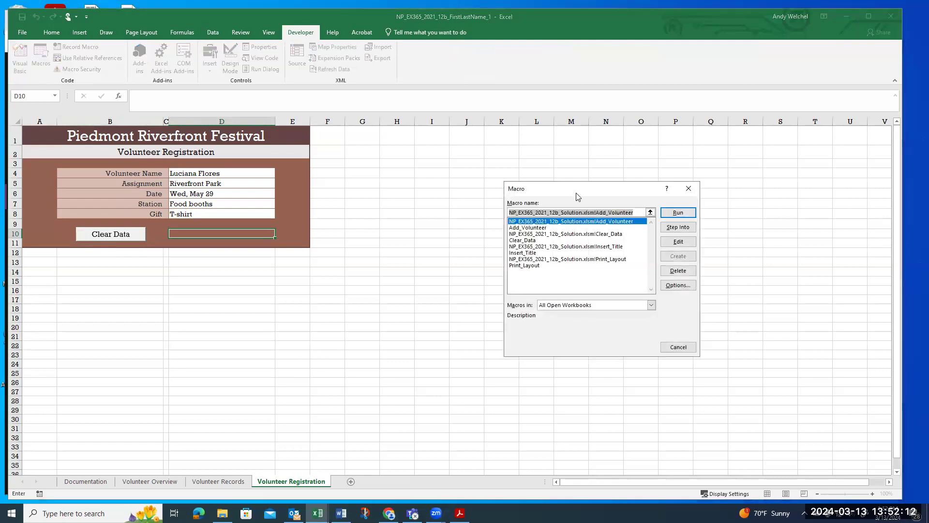
{"action": "left_click_drag", "start_coordinate": [577, 190], "coordinate": [142, 272]}
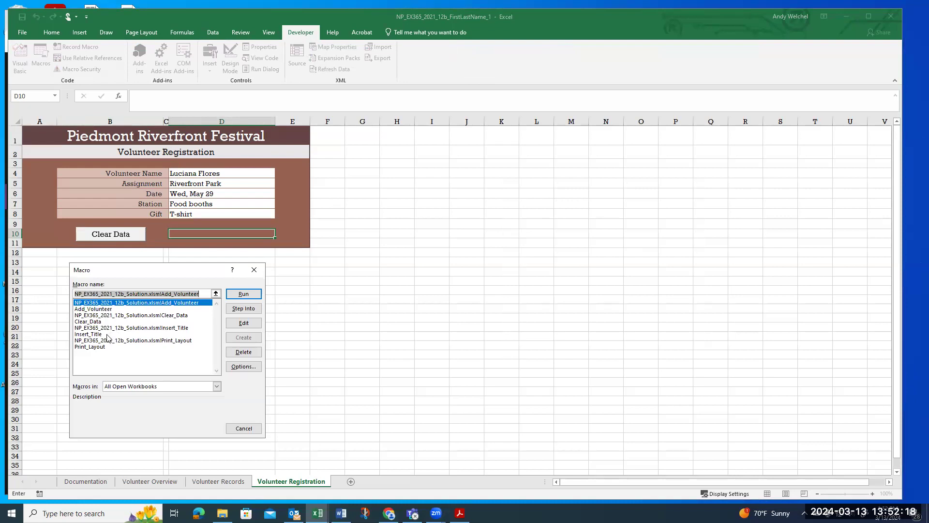
{"action": "left_click", "coordinate": [98, 322]}
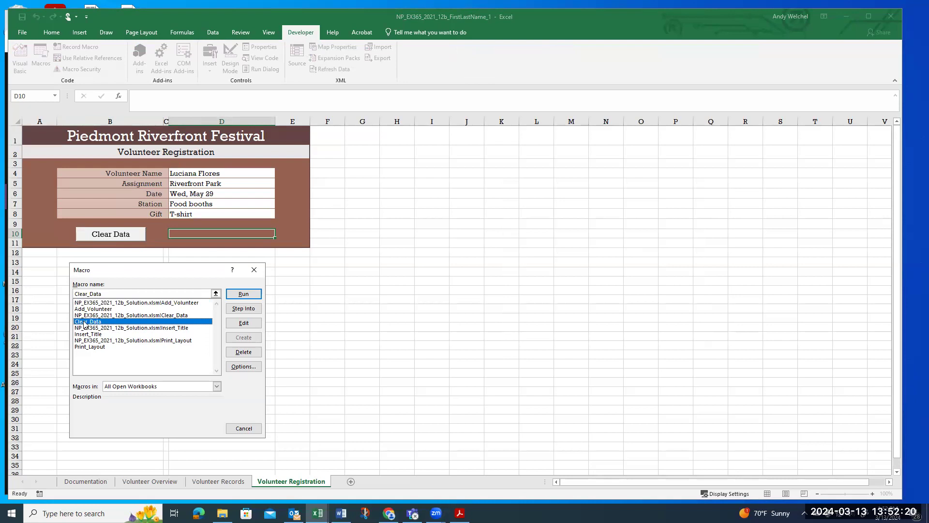
{"action": "left_click", "coordinate": [245, 323]}
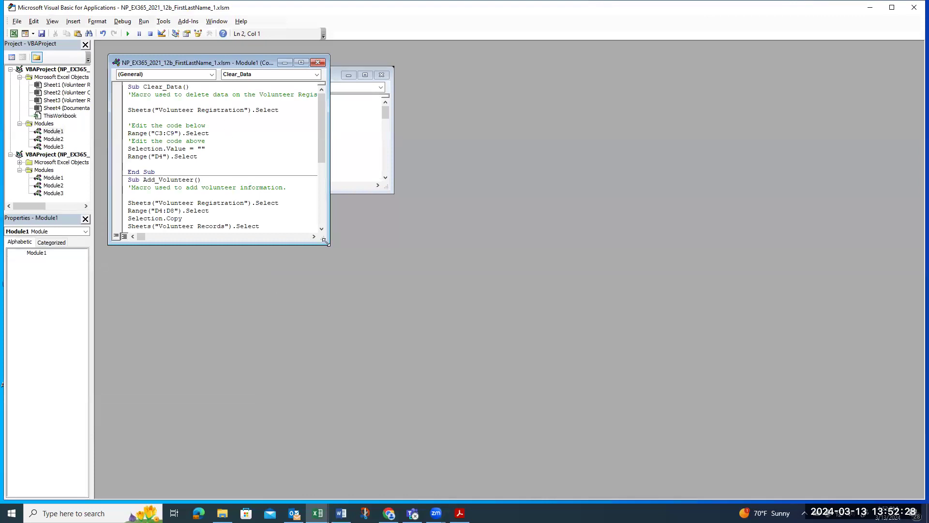
{"action": "left_click_drag", "start_coordinate": [325, 242], "coordinate": [695, 471]}
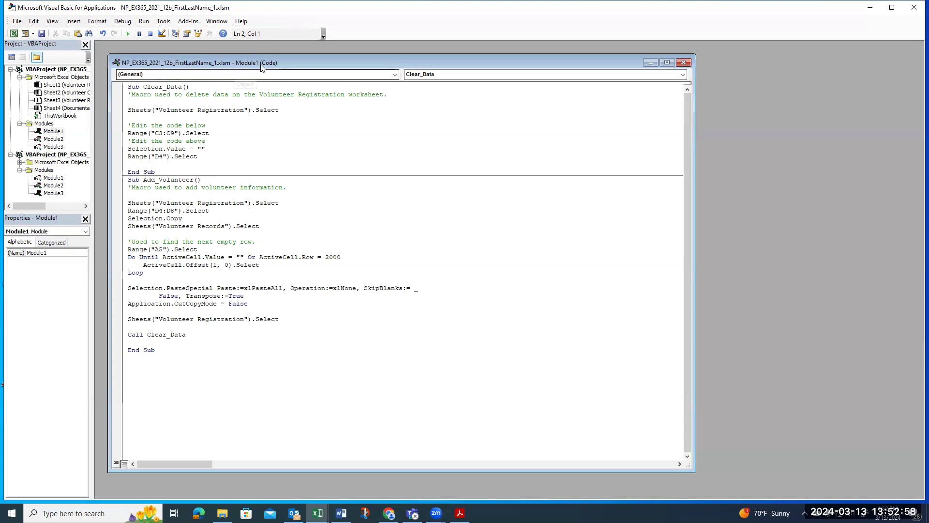
Compare the range selected in the Clear_Data code with the entry cells D4:D8 on the Volunteer Registration form
{"action": "double_click", "coordinate": [467, 14]}
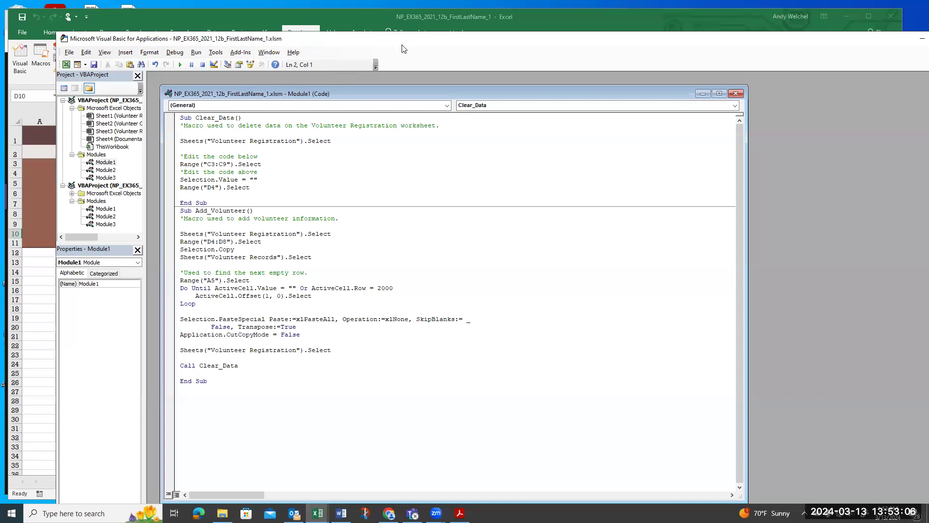
{"action": "left_click_drag", "start_coordinate": [402, 49], "coordinate": [394, 276]}
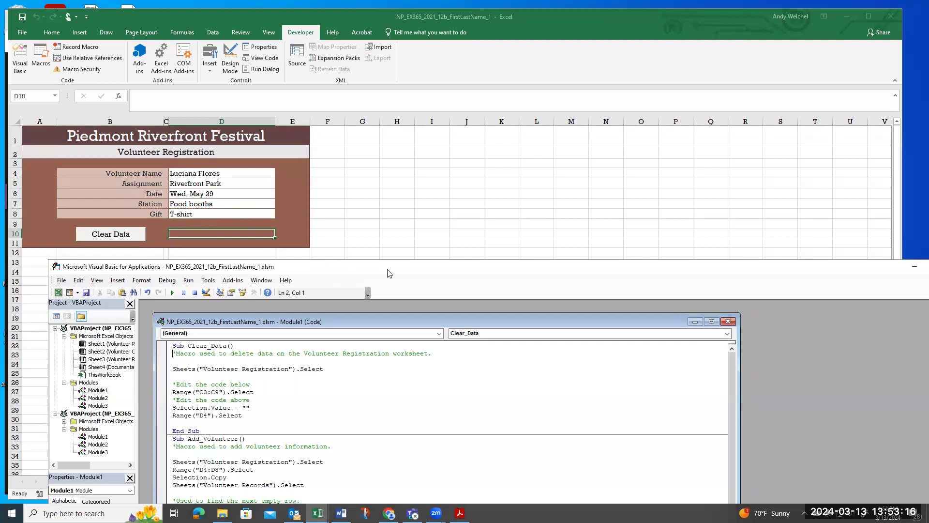
{"action": "left_click_drag", "start_coordinate": [391, 271], "coordinate": [401, 64]}
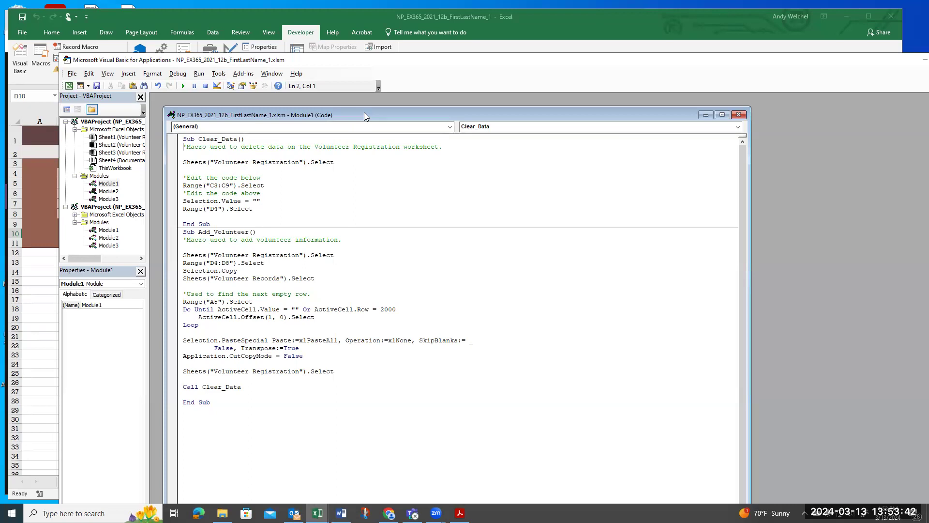
{"action": "left_click_drag", "start_coordinate": [364, 114], "coordinate": [456, 98]}
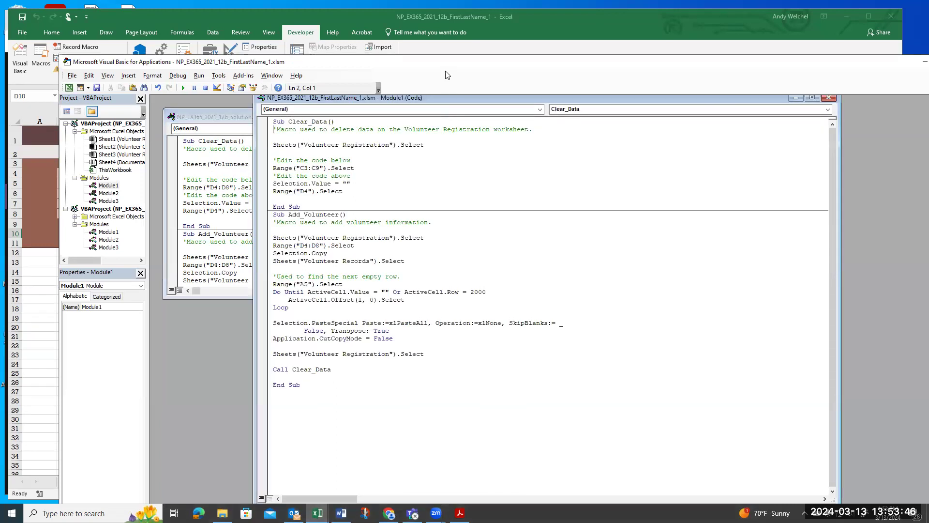
{"action": "left_click_drag", "start_coordinate": [447, 64], "coordinate": [425, 48]}
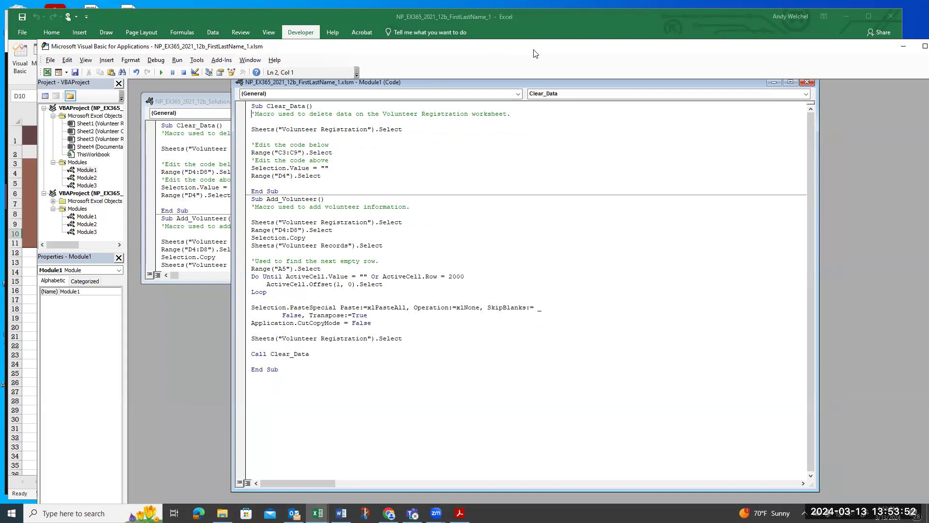
{"action": "key", "text": "alt+F11"}
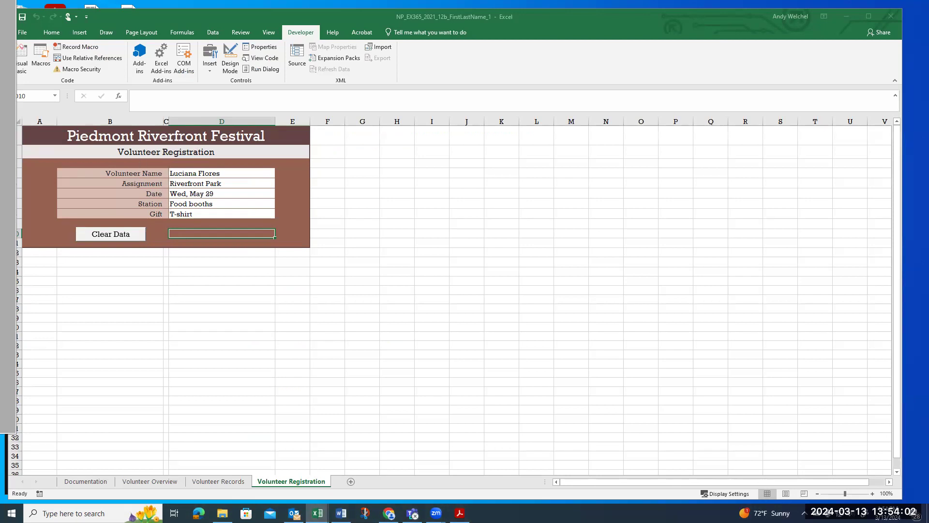
{"action": "key", "text": "alt+F11"}
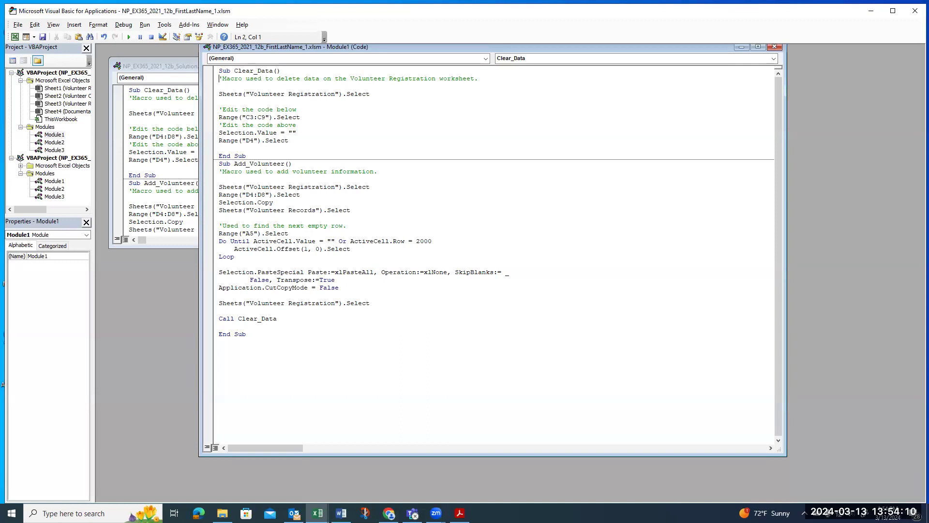
Change the range between the edit comments in Clear_Data to D4:D8 and return to the worksheet
{"action": "left_click", "coordinate": [254, 118]}
{"action": "key", "text": "BackSpace"}
{"action": "key", "text": "BackSpace"}
{"action": "type", "text": "D4"}
{"action": "key", "text": "BackSpace"}
{"action": "key", "text": "BackSpace"}
{"action": "type", "text": "D8"}
{"action": "left_click_drag", "start_coordinate": [522, 12], "coordinate": [517, 44]}
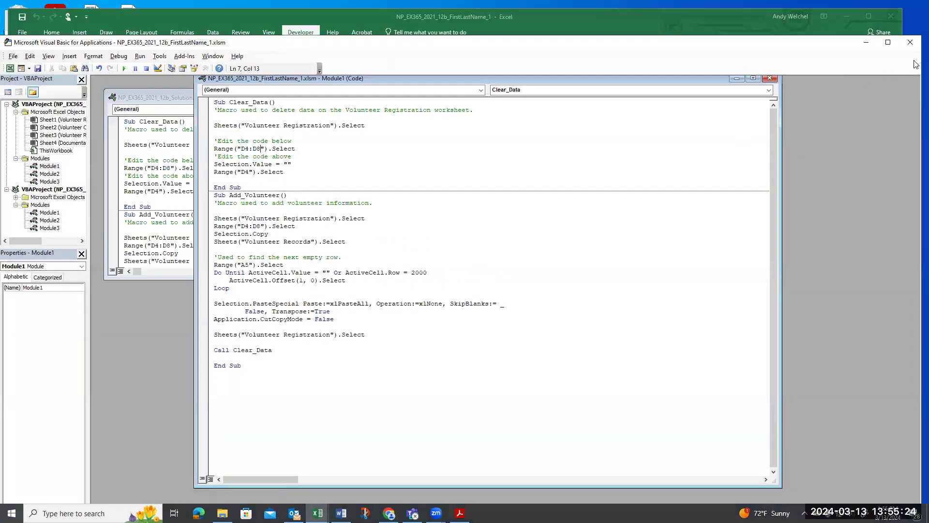
{"action": "key", "text": "alt+F11"}
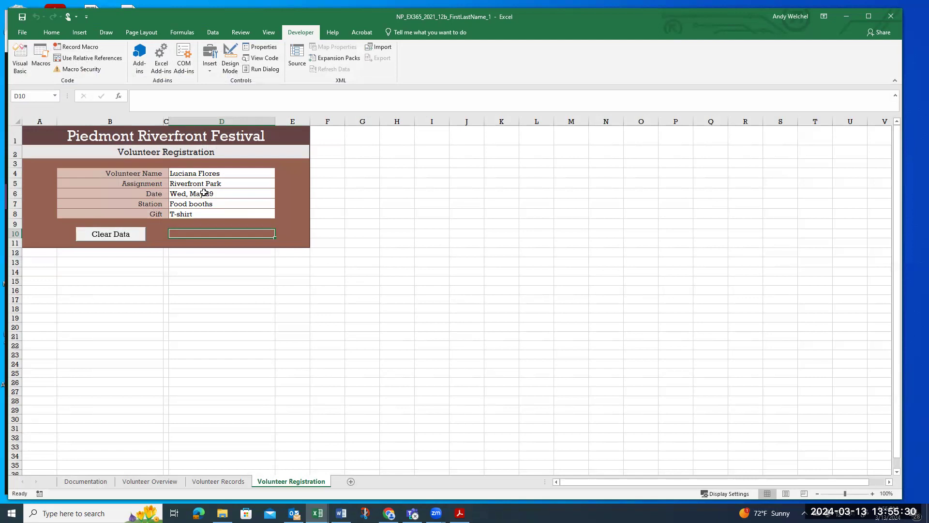
View the Print_Layout macro's code, then close its window, the Clear_Data code window and the Visual Basic editor
{"action": "left_click", "coordinate": [42, 67]}
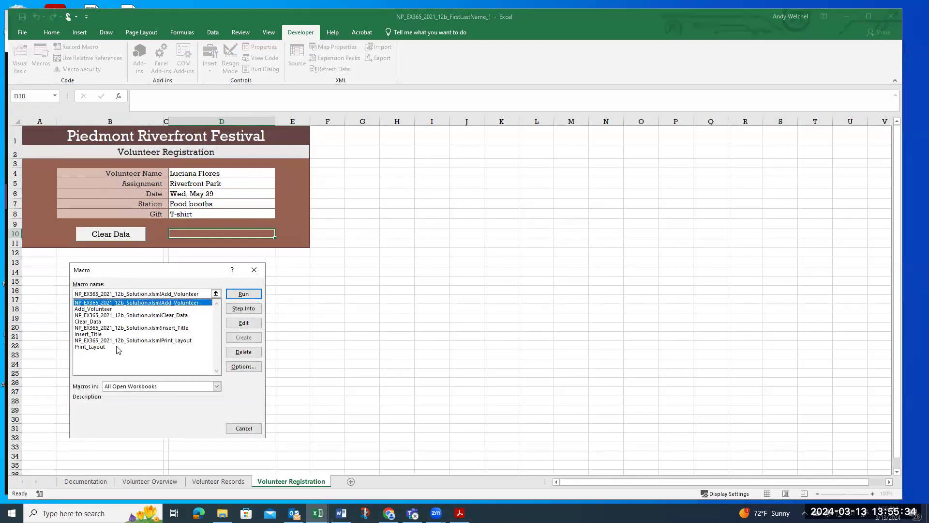
{"action": "left_click", "coordinate": [92, 346]}
{"action": "left_click", "coordinate": [245, 323]}
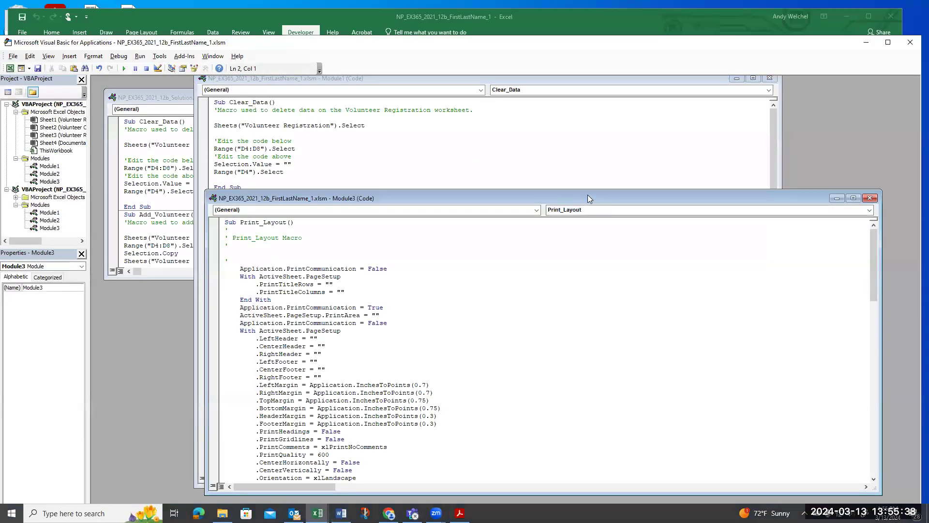
{"action": "left_click_drag", "start_coordinate": [588, 195], "coordinate": [549, 107]}
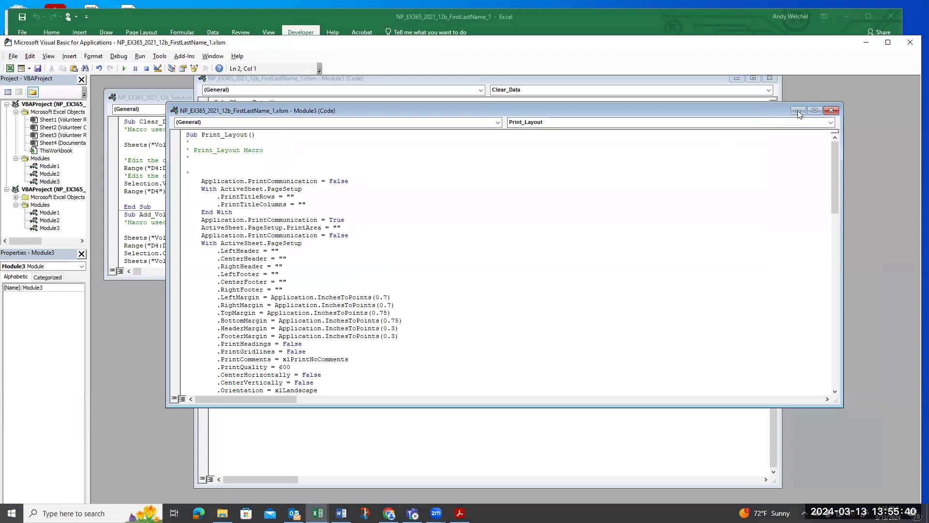
{"action": "left_click", "coordinate": [831, 110]}
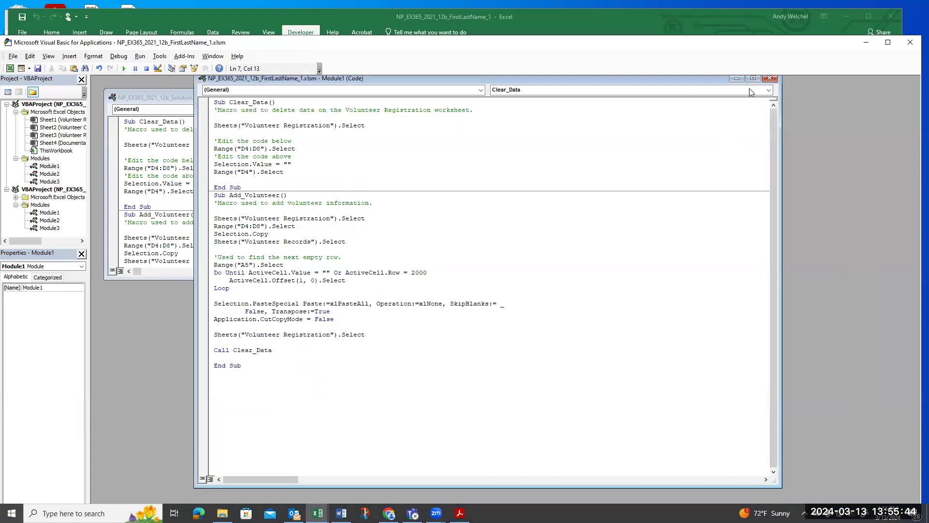
{"action": "left_click", "coordinate": [769, 79]}
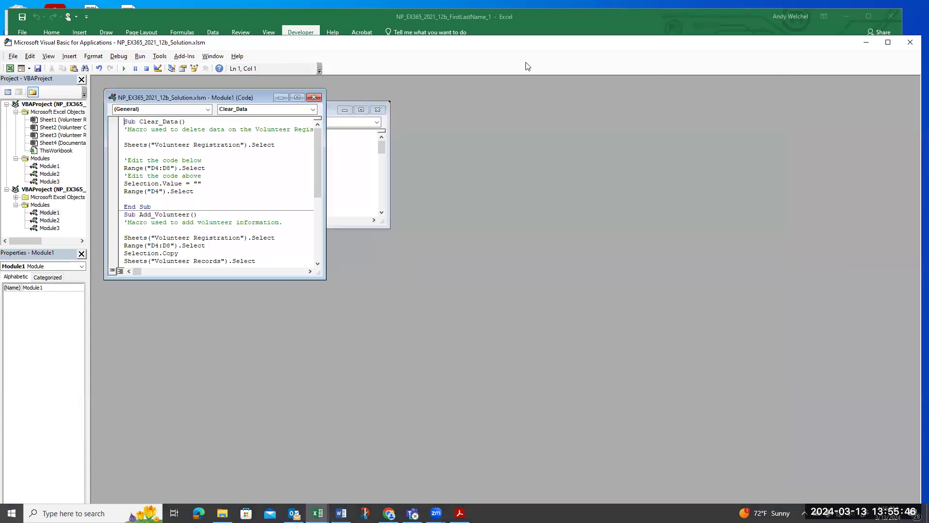
{"action": "left_click", "coordinate": [909, 43]}
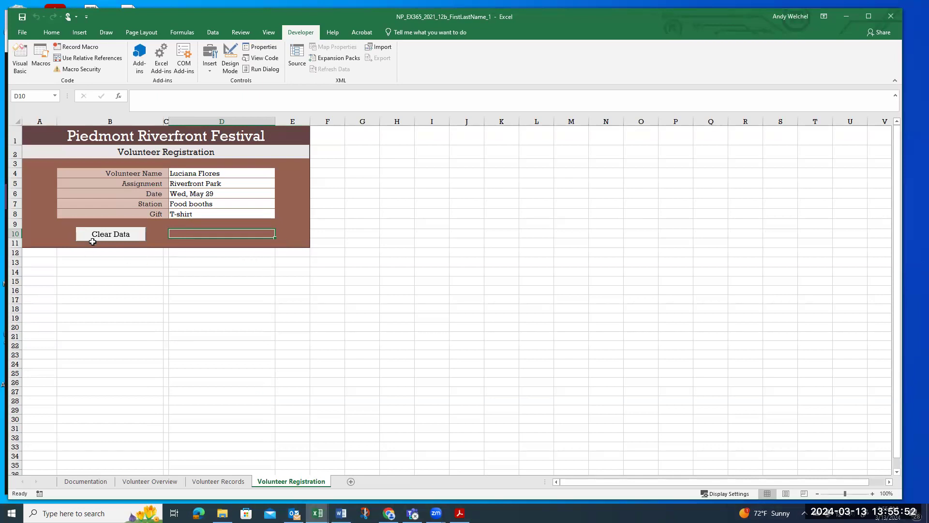
Assign the Clear_Data macro to the Clear Data button on the Volunteer Registration form
{"action": "left_click", "coordinate": [116, 236], "text": "ctrl"}
{"action": "left_click", "coordinate": [222, 234]}
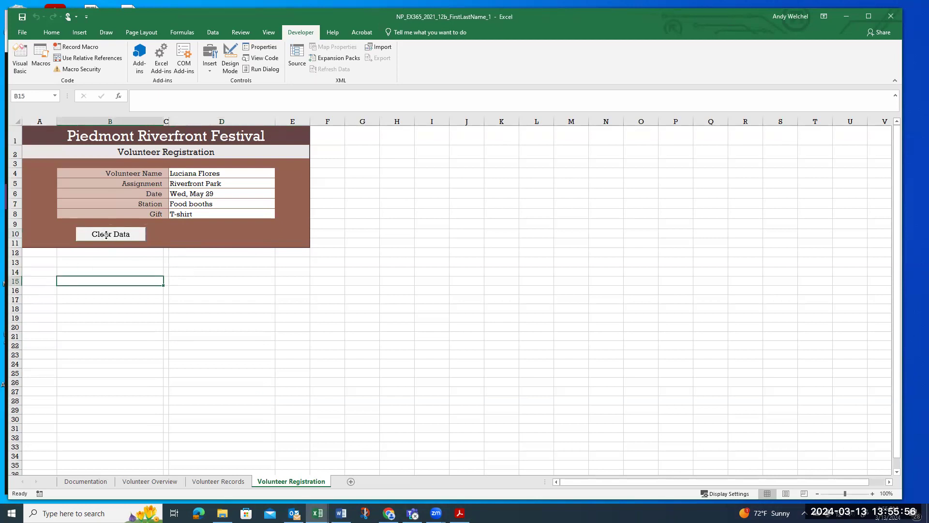
{"action": "right_click", "coordinate": [107, 235]}
{"action": "left_click", "coordinate": [148, 314]}
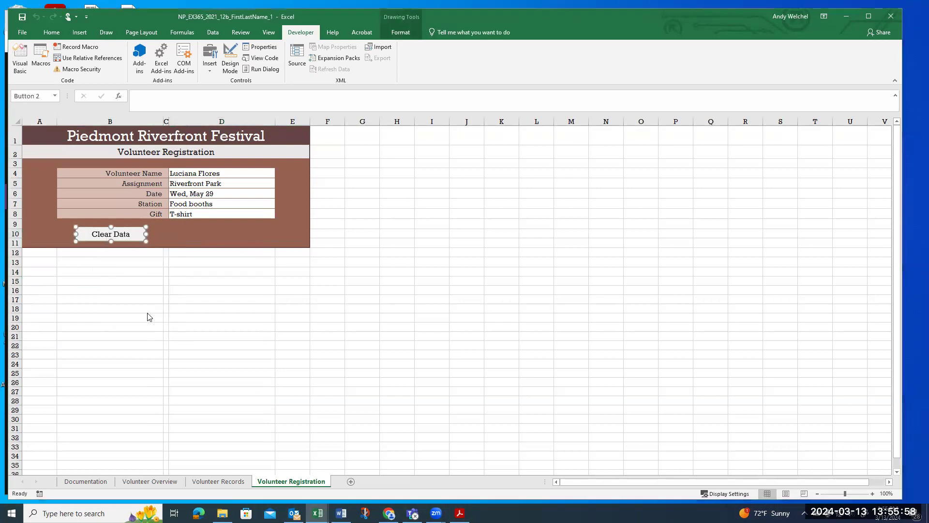
{"action": "left_click", "coordinate": [75, 277]}
{"action": "left_click", "coordinate": [178, 384]}
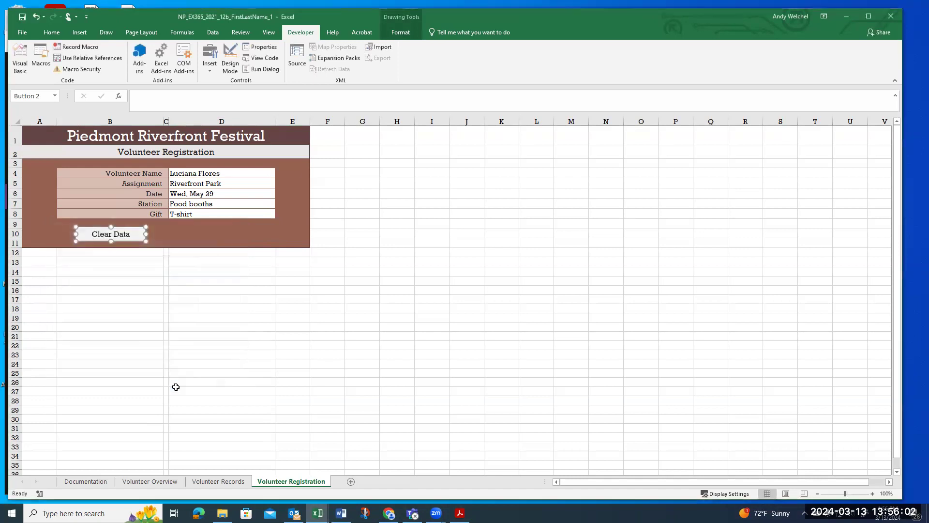
{"action": "left_click", "coordinate": [101, 284]}
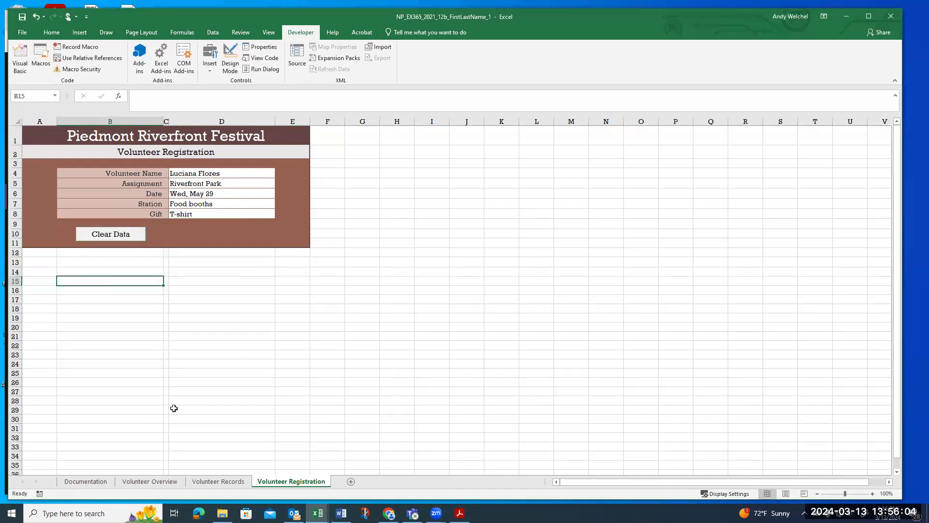
Check the Volunteer Records sheet, then run the Clear Data button on Volunteer Registration to empty D4:D8
{"action": "left_click", "coordinate": [217, 481]}
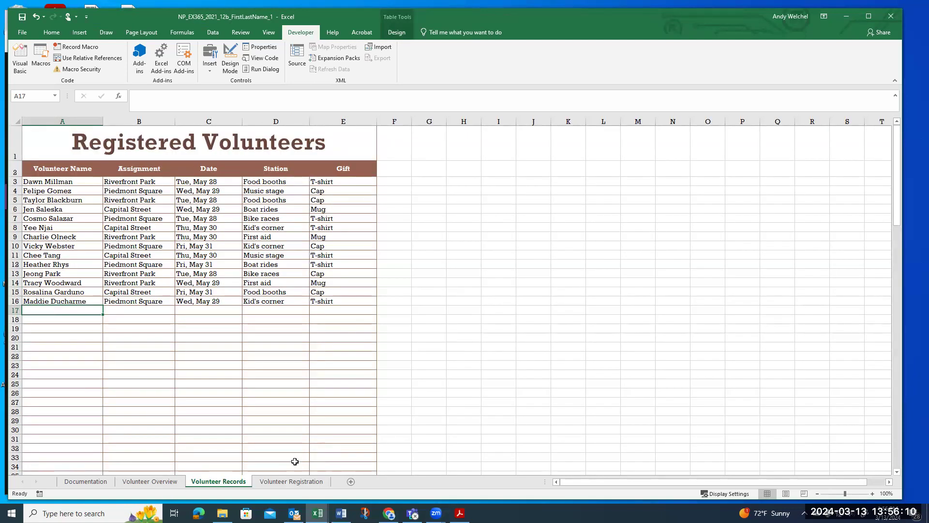
{"action": "key", "text": "ctrl+Page_Down"}
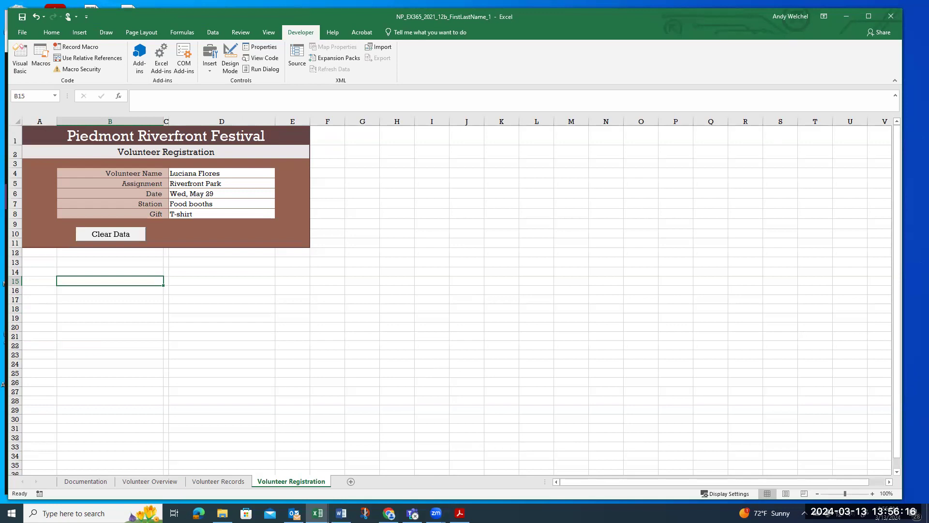
{"action": "key", "text": "alt+Tab"}
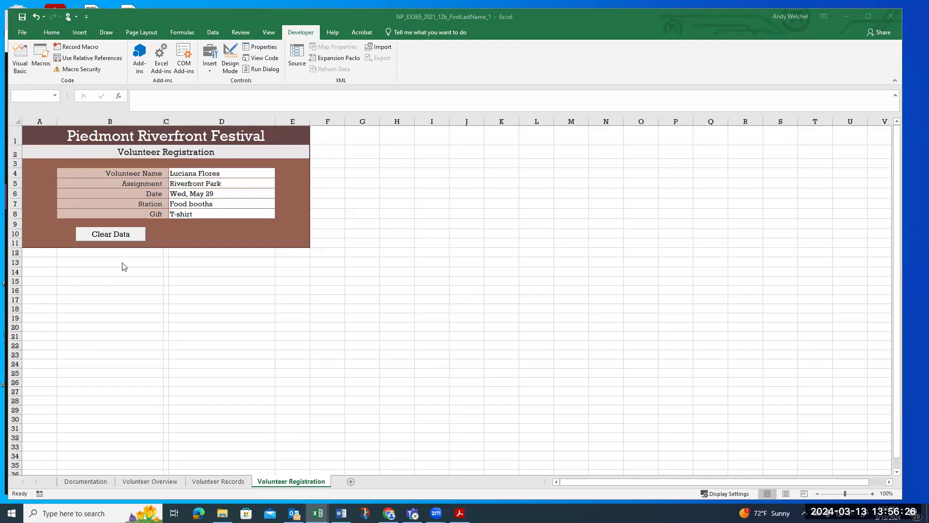
{"action": "left_click", "coordinate": [121, 280]}
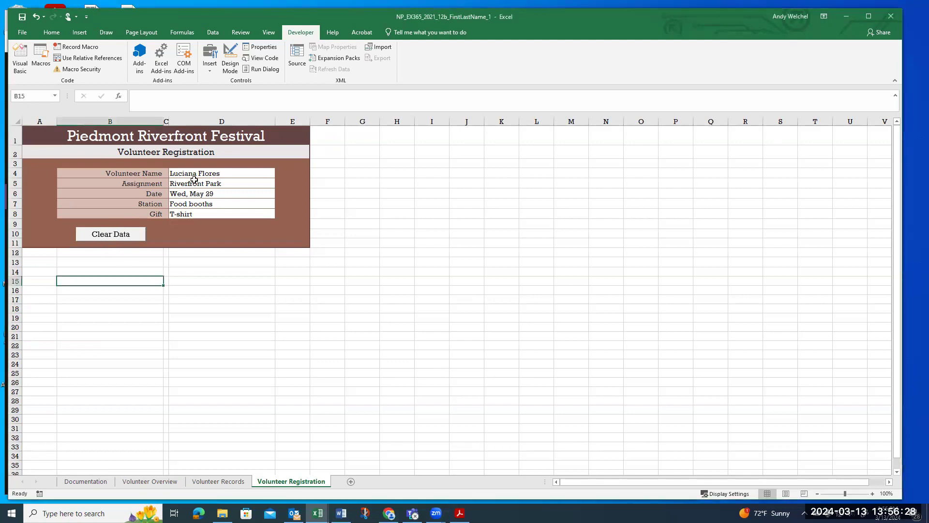
{"action": "left_click", "coordinate": [102, 237]}
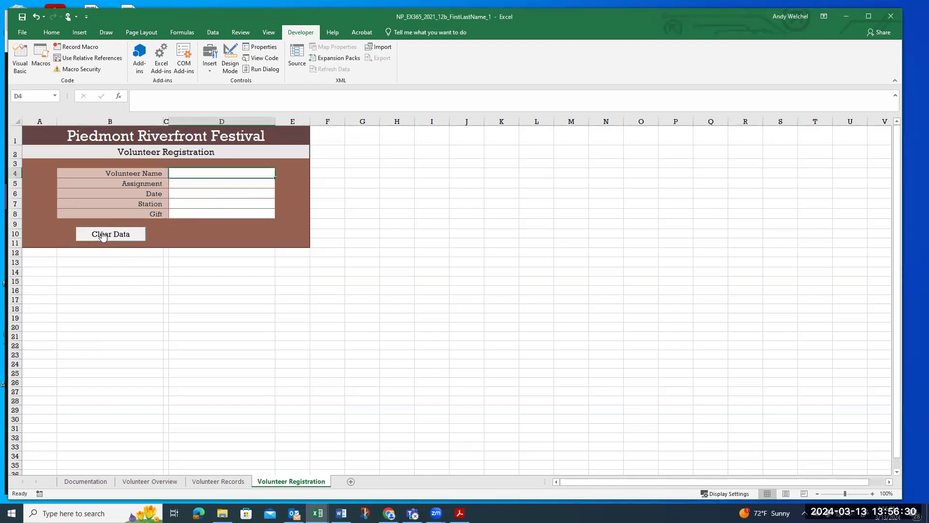
{"action": "type", "text": "asdfasdf"}
{"action": "key", "text": "BackSpace"}
{"action": "key", "text": "BackSpace"}
{"action": "key", "text": "BackSpace"}
{"action": "key", "text": "BackSpace"}
{"action": "key", "text": "BackSpace"}
{"action": "key", "text": "BackSpace"}
{"action": "key", "text": "BackSpace"}
{"action": "key", "text": "Return"}
Select the entry cells D4:D8 on the Volunteer Registration form to check the range
{"action": "left_click", "coordinate": [212, 173]}
{"action": "left_click_drag", "start_coordinate": [190, 172], "coordinate": [194, 215]}
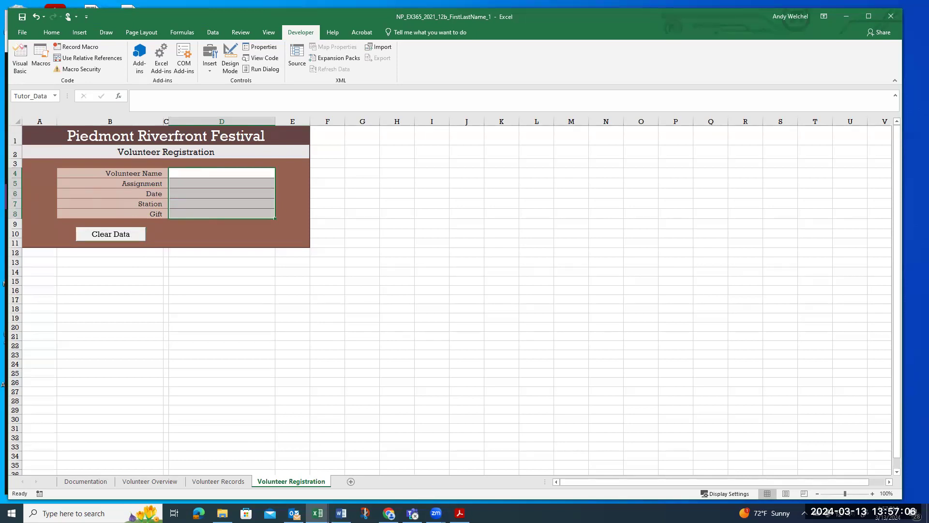
{"action": "key", "text": "alt+Tab"}
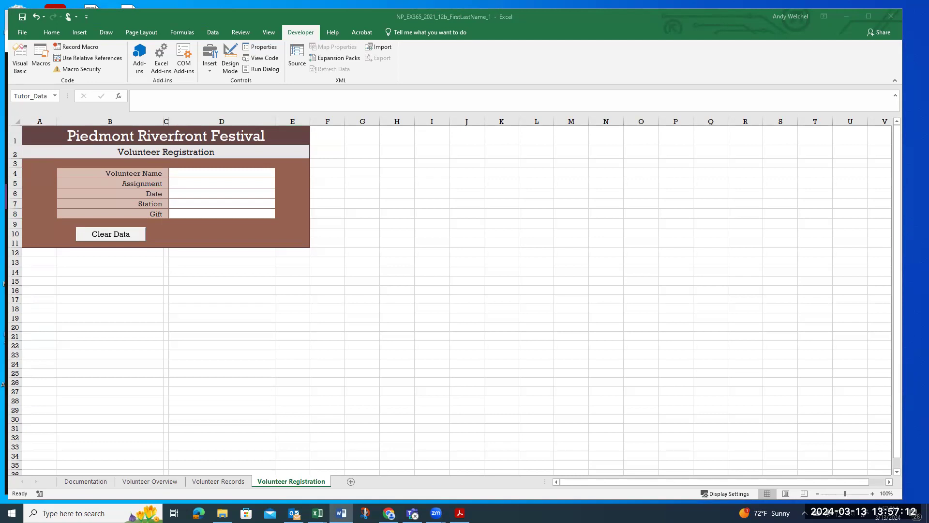
{"action": "key", "text": "alt+Tab"}
View this workbook's Add_Volunteer macro code, then close the Module1 code windows of both workbooks and the Visual Basic editor
{"action": "left_click", "coordinate": [41, 57]}
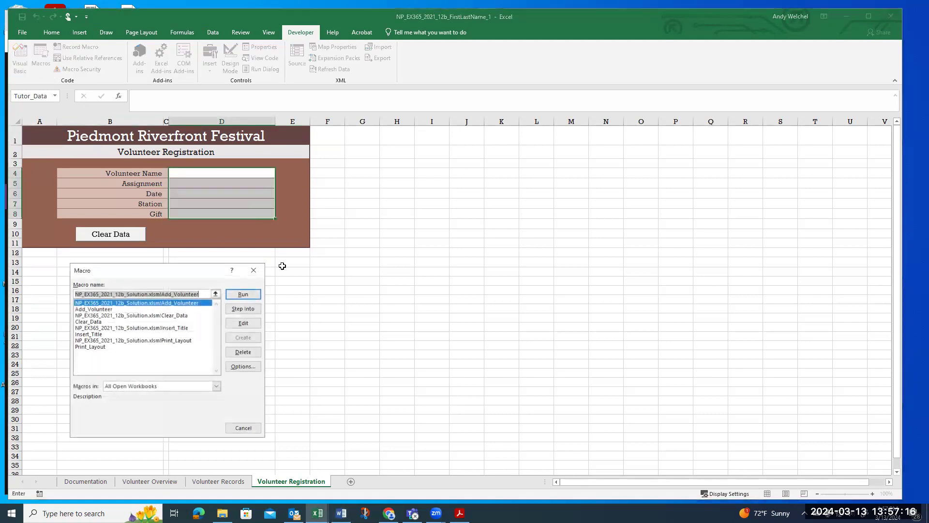
{"action": "left_click", "coordinate": [96, 309]}
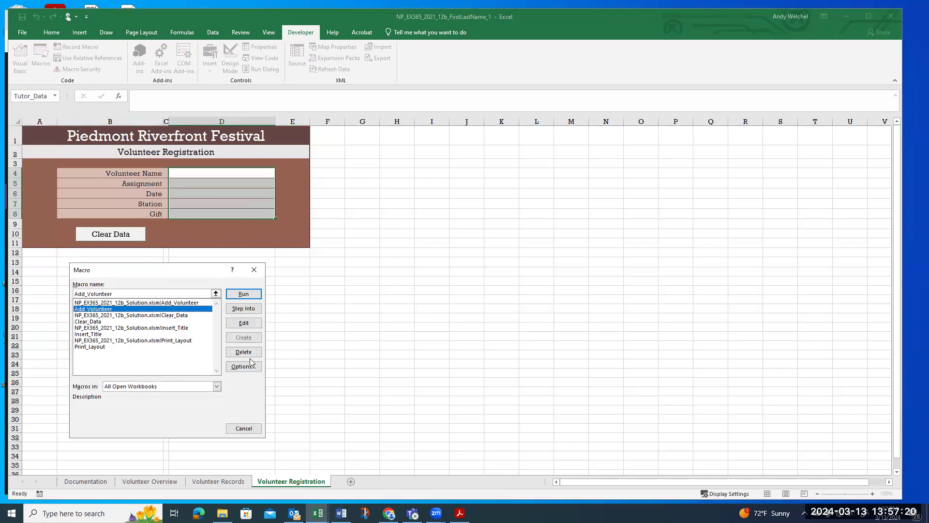
{"action": "left_click", "coordinate": [241, 323]}
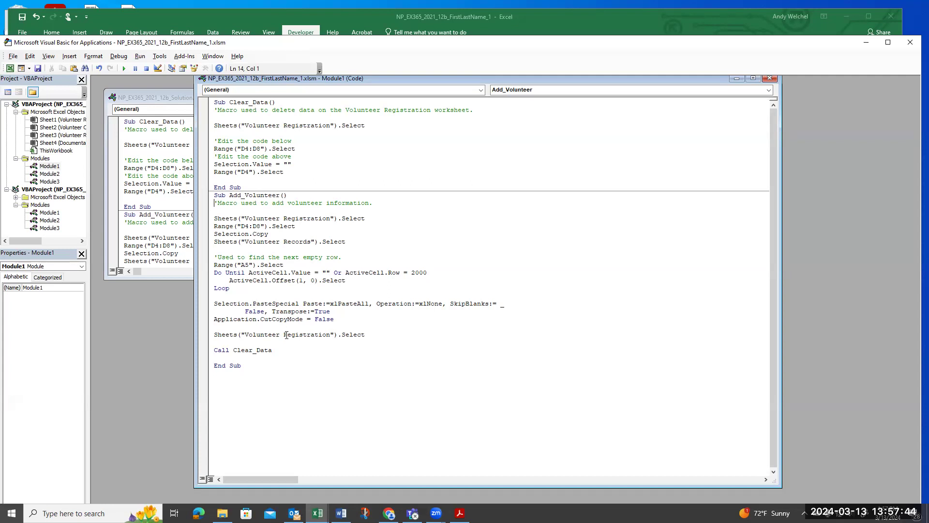
{"action": "left_click", "coordinate": [768, 79]}
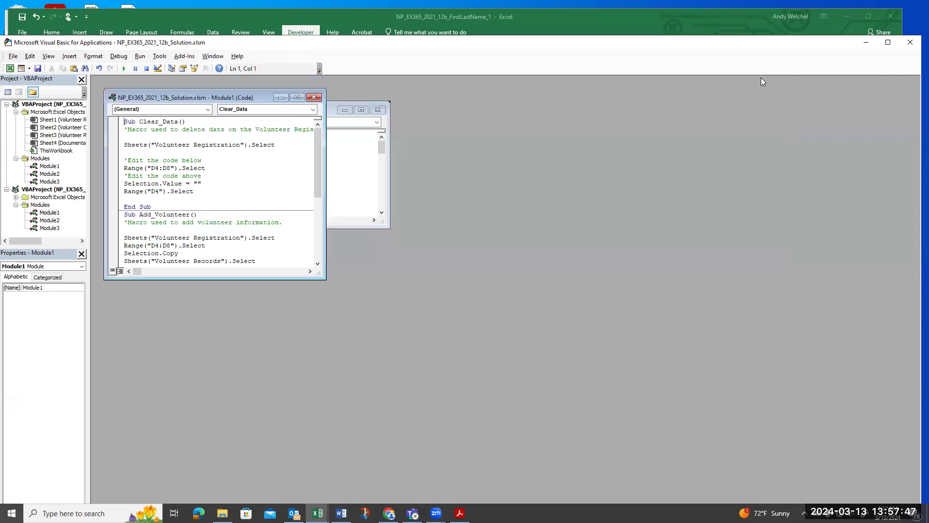
{"action": "left_click", "coordinate": [318, 98]}
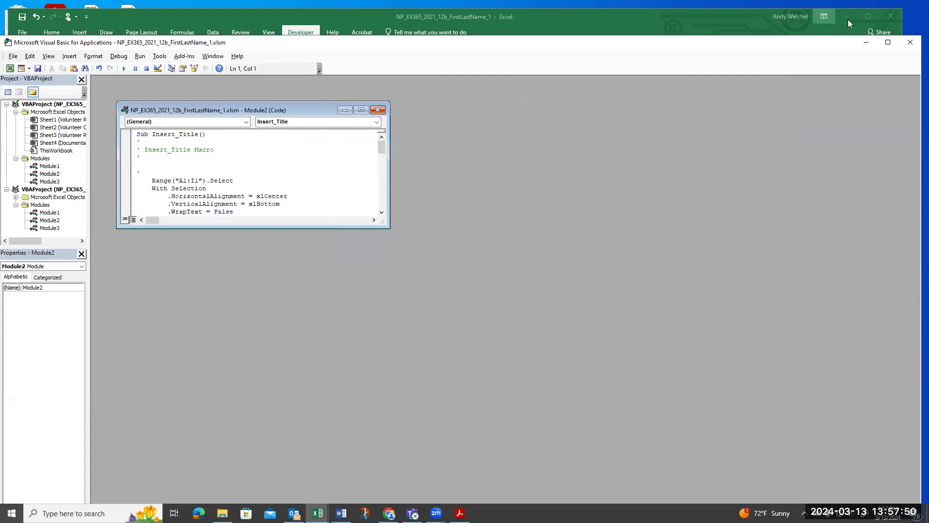
{"action": "left_click", "coordinate": [910, 42]}
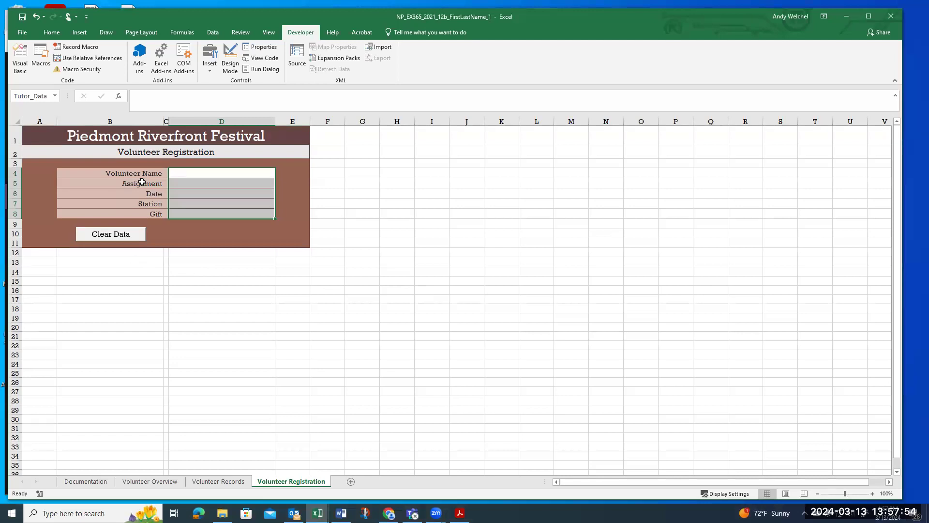
Draw a form control button about 0.35" high and 1.53" wide beside Clear Data and assign it this workbook's Add_Volunteer macro
{"action": "left_click", "coordinate": [198, 236]}
{"action": "left_click", "coordinate": [192, 262]}
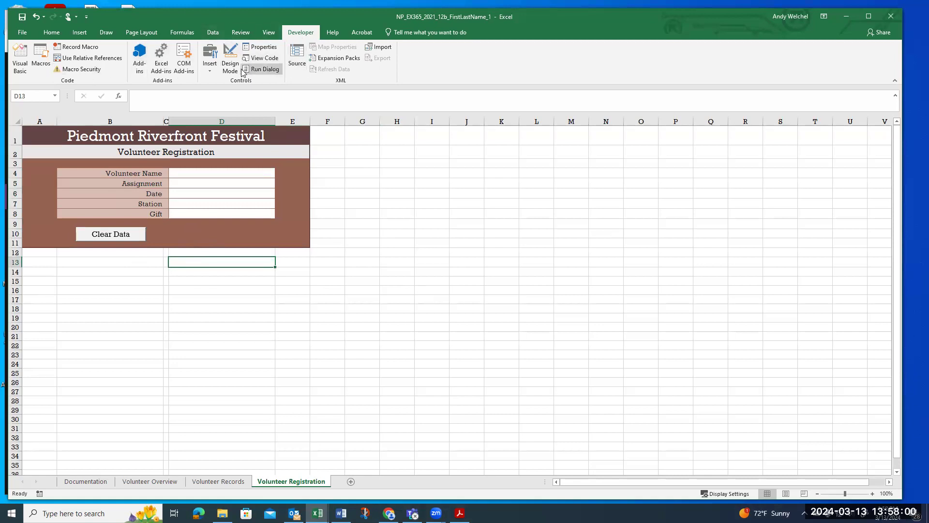
{"action": "left_click", "coordinate": [208, 73]}
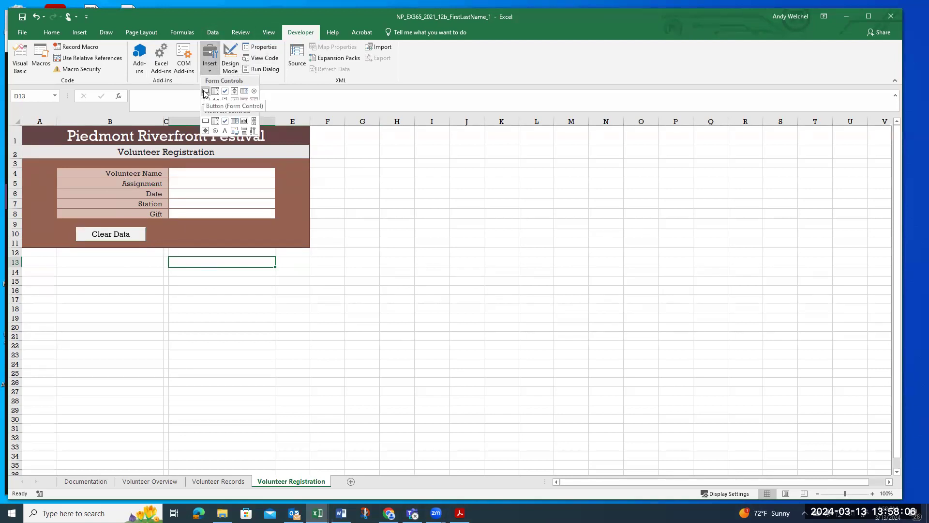
{"action": "left_click", "coordinate": [205, 92]}
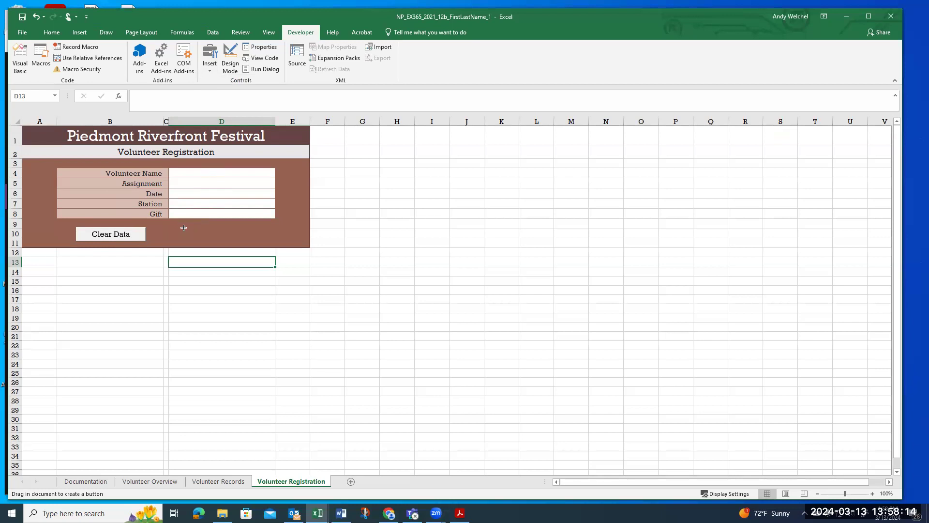
{"action": "left_click_drag", "start_coordinate": [184, 227], "coordinate": [256, 243]}
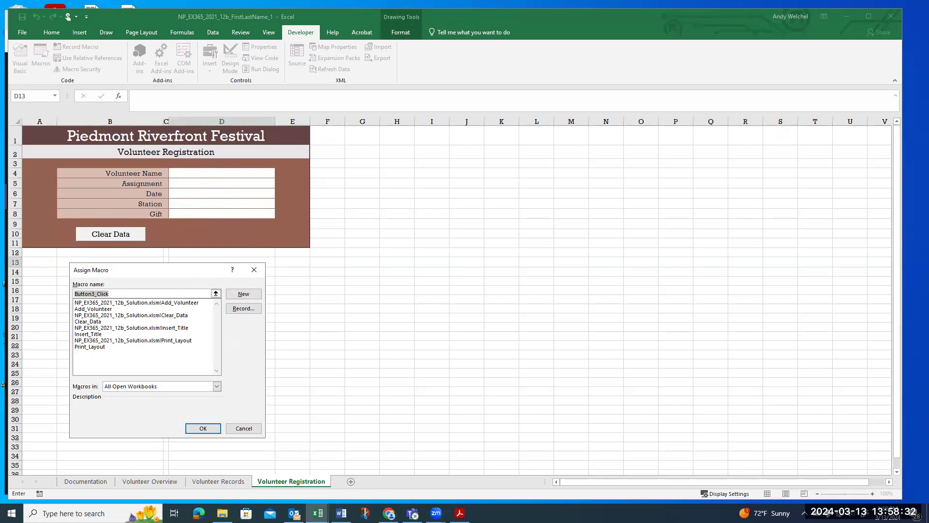
{"action": "left_click", "coordinate": [84, 310]}
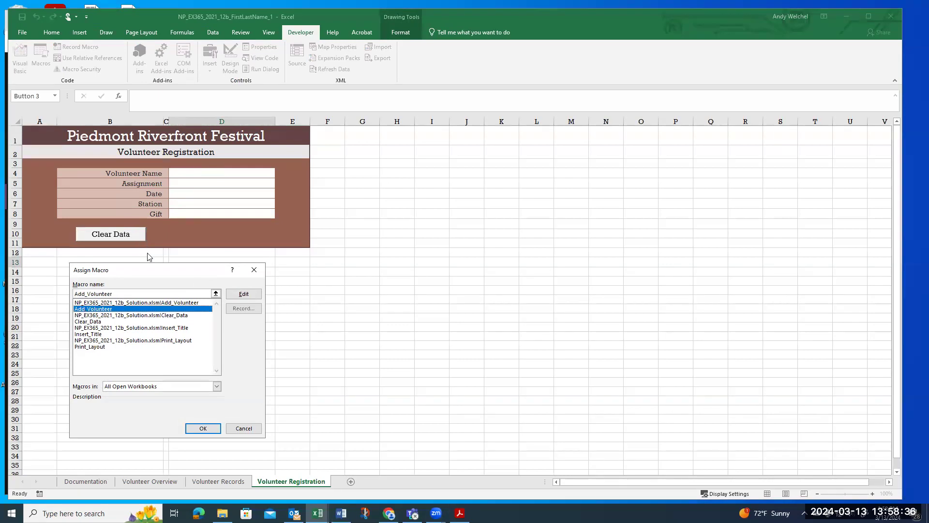
{"action": "left_click", "coordinate": [203, 429]}
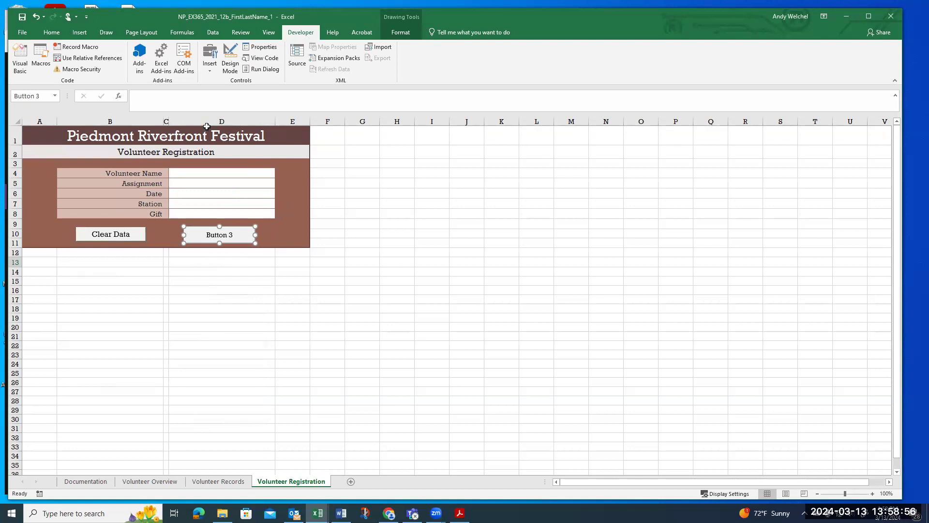
{"action": "left_click", "coordinate": [213, 234]}
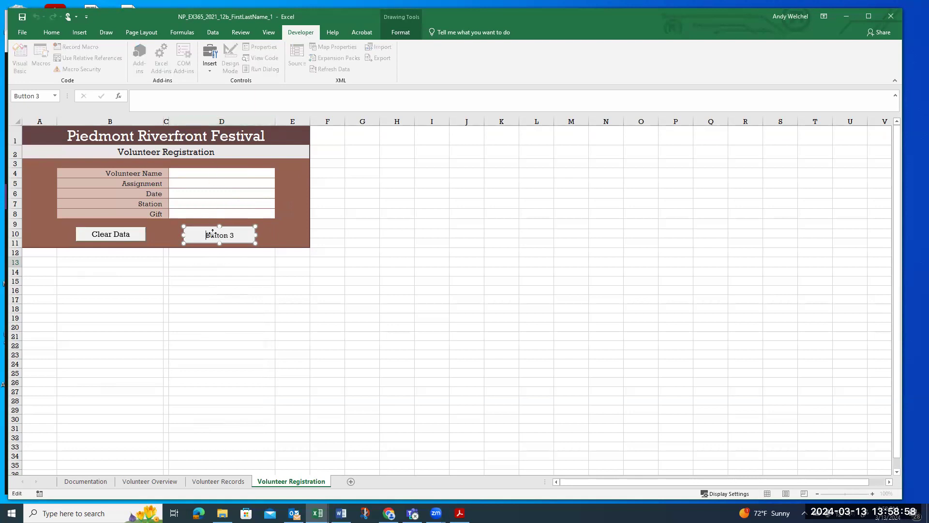
{"action": "right_click", "coordinate": [214, 234]}
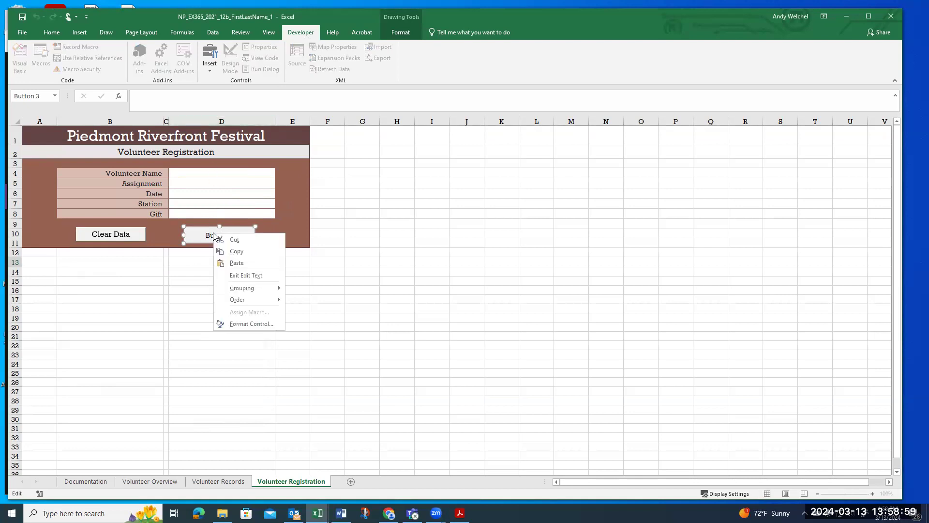
{"action": "left_click", "coordinate": [245, 325]}
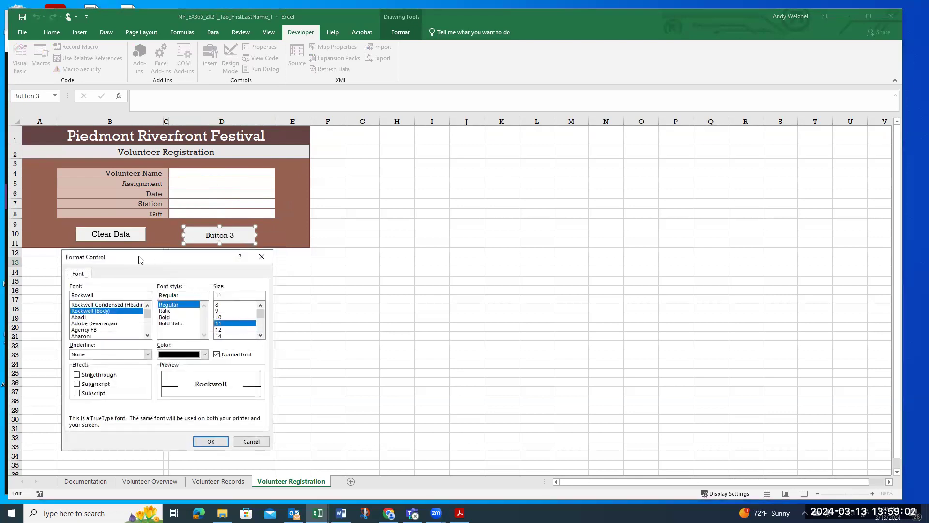
{"action": "left_click_drag", "start_coordinate": [139, 260], "coordinate": [435, 130]}
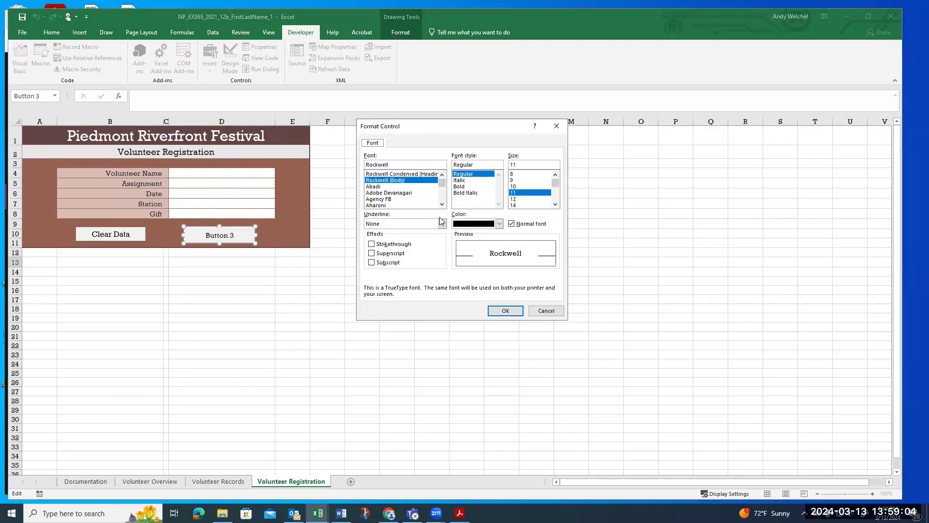
{"action": "left_click", "coordinate": [541, 312]}
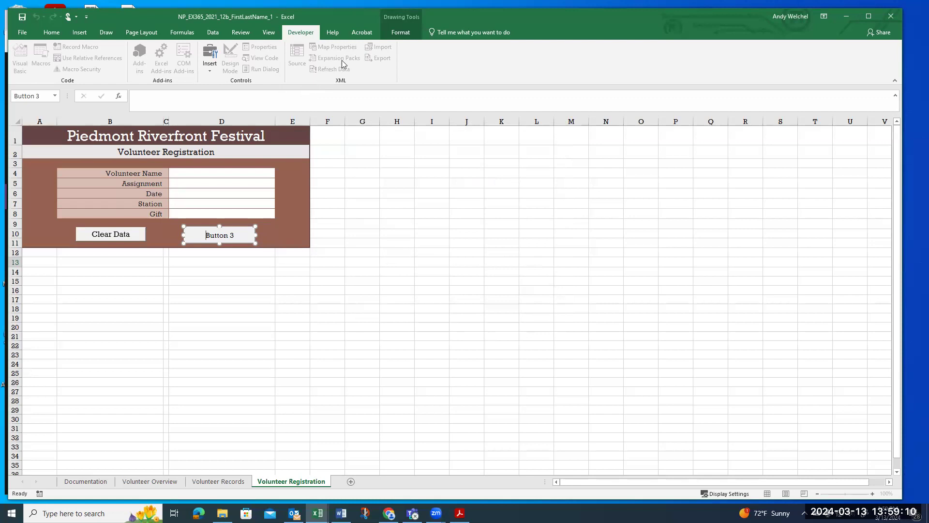
{"action": "left_click", "coordinate": [298, 202]}
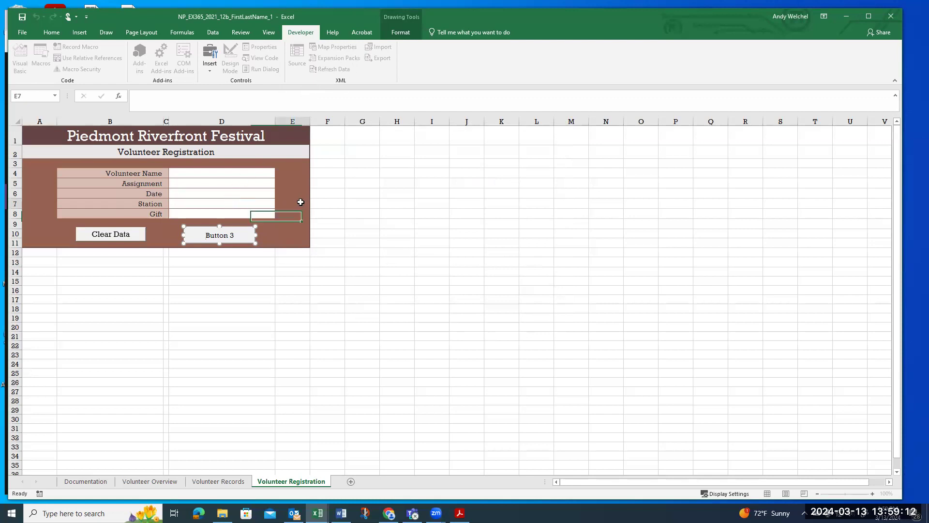
{"action": "right_click", "coordinate": [216, 235]}
{"action": "key", "text": "Escape"}
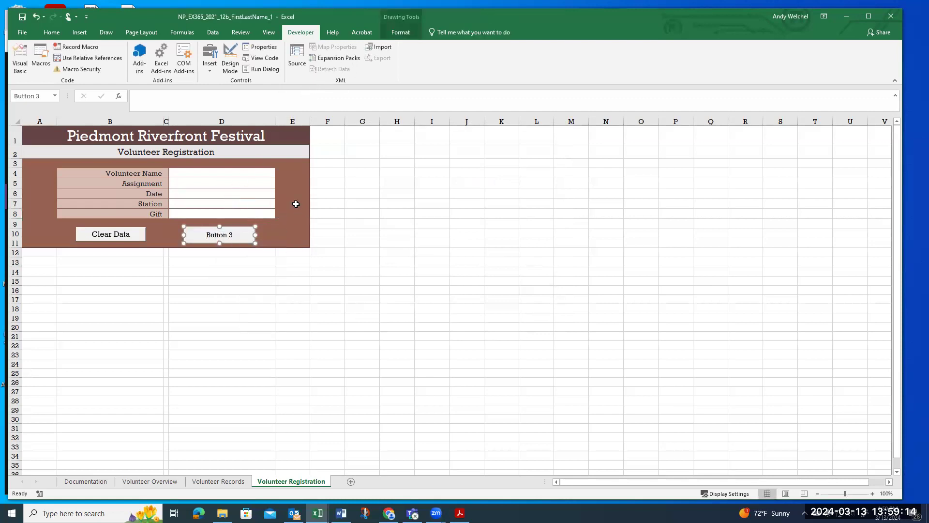
{"action": "left_click", "coordinate": [294, 206]}
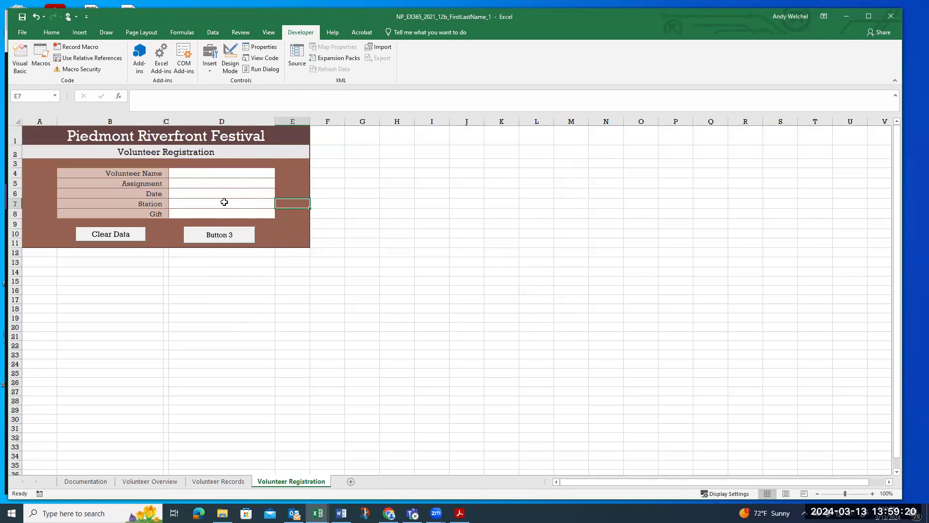
{"action": "right_click", "coordinate": [226, 236]}
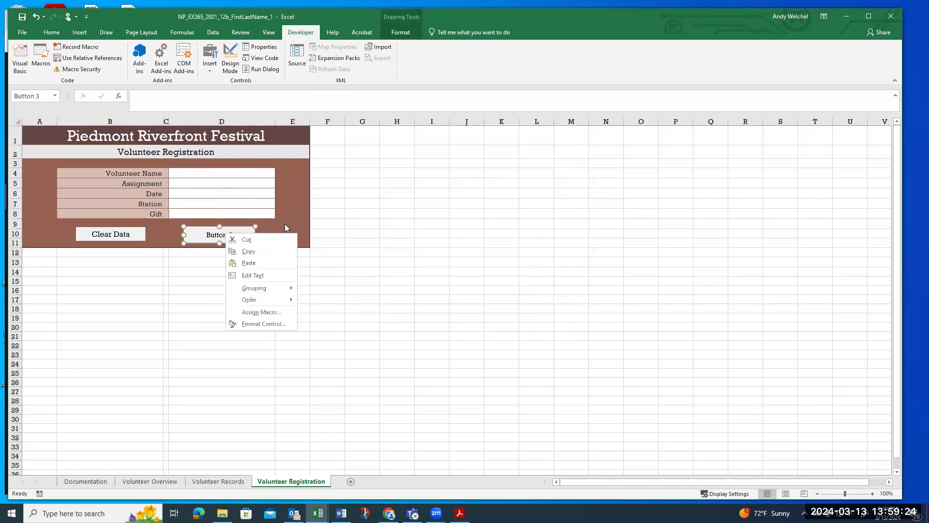
{"action": "key", "text": "Escape"}
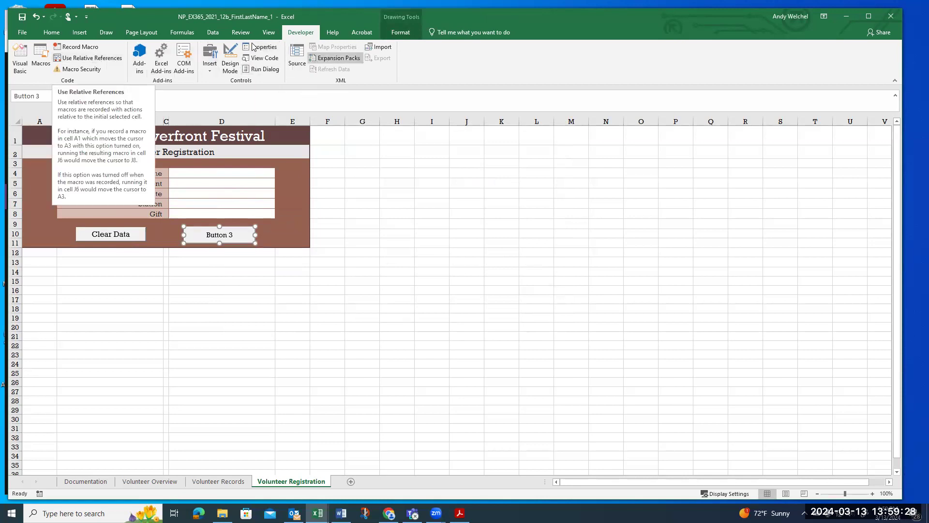
Set the new button's height to 0.3" and its width to 1.5"
{"action": "left_click", "coordinate": [54, 33]}
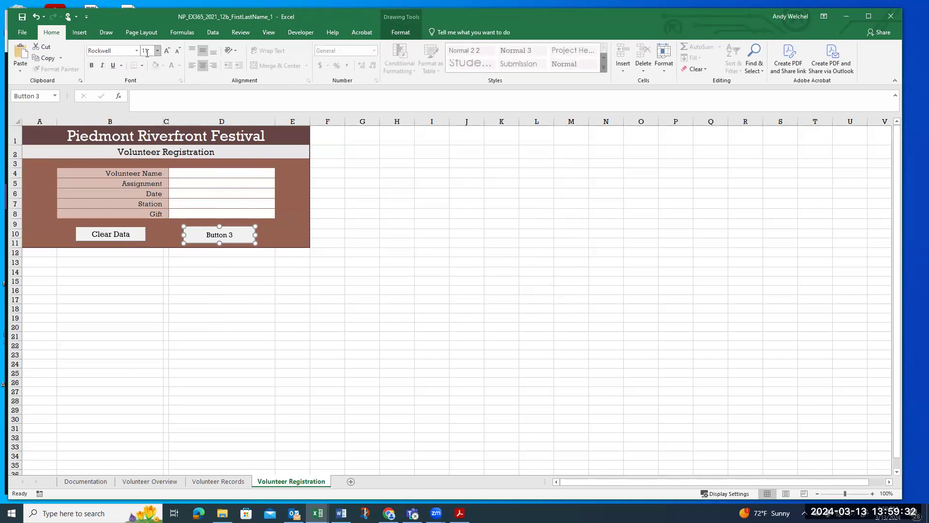
{"action": "left_click", "coordinate": [402, 34]}
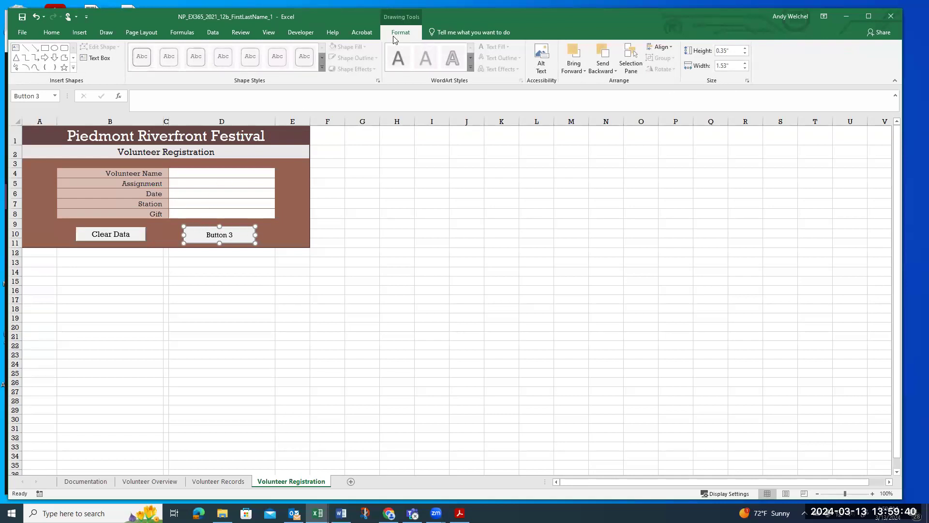
{"action": "left_click", "coordinate": [745, 54]}
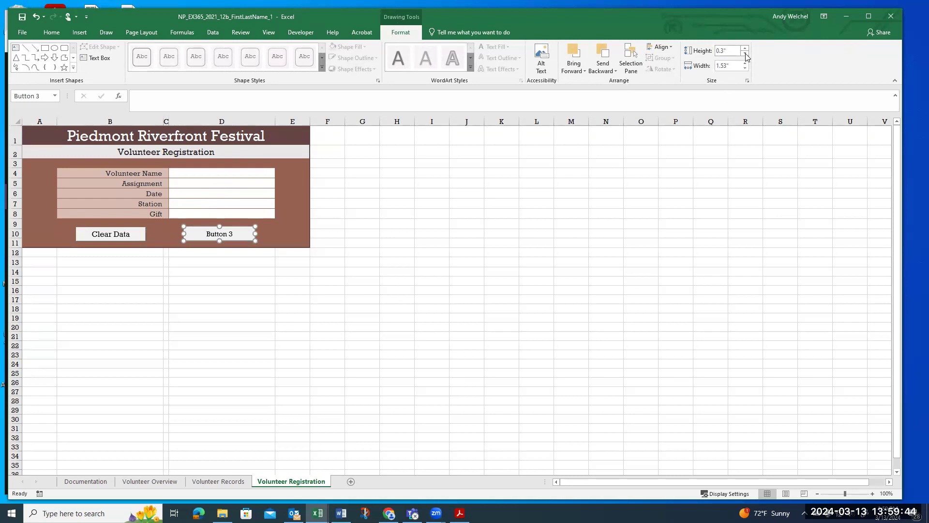
{"action": "left_click", "coordinate": [745, 68]}
{"action": "left_click_drag", "start_coordinate": [202, 242], "coordinate": [201, 241]}
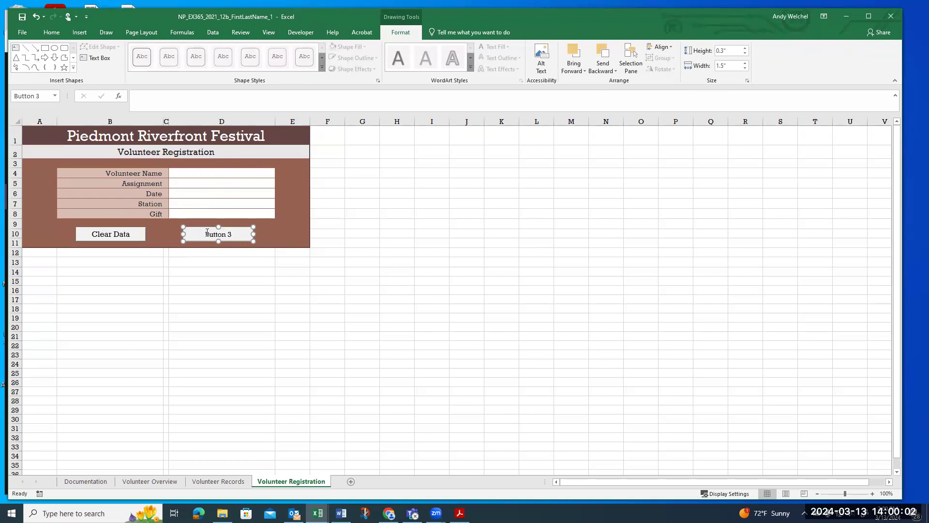
Replace the new button's label with "Add Volunteer" and deselect the button
{"action": "left_click", "coordinate": [218, 235]}
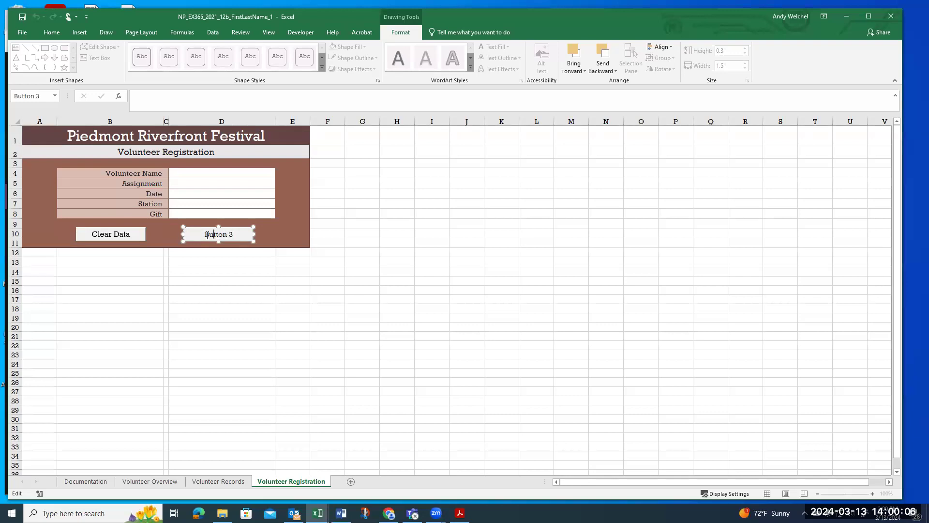
{"action": "left_click_drag", "start_coordinate": [214, 236], "coordinate": [283, 234]}
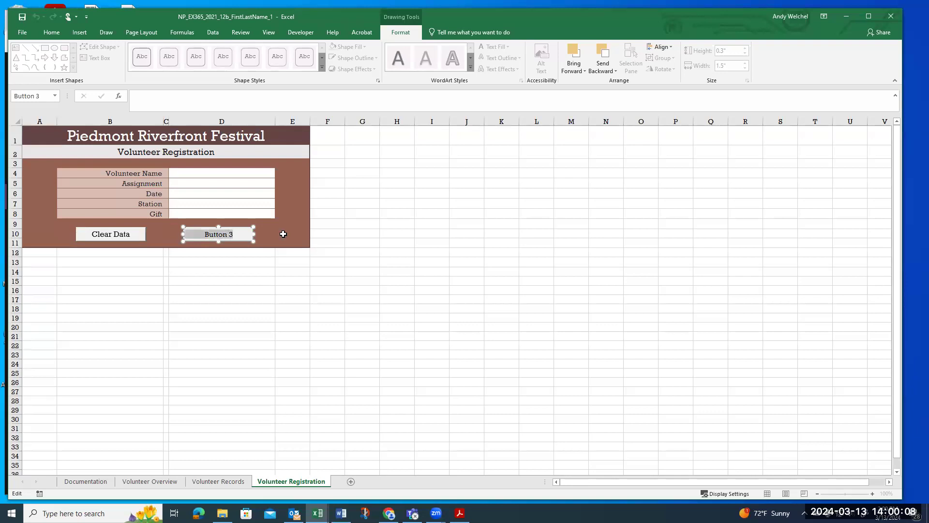
{"action": "type", "text": "Add"}
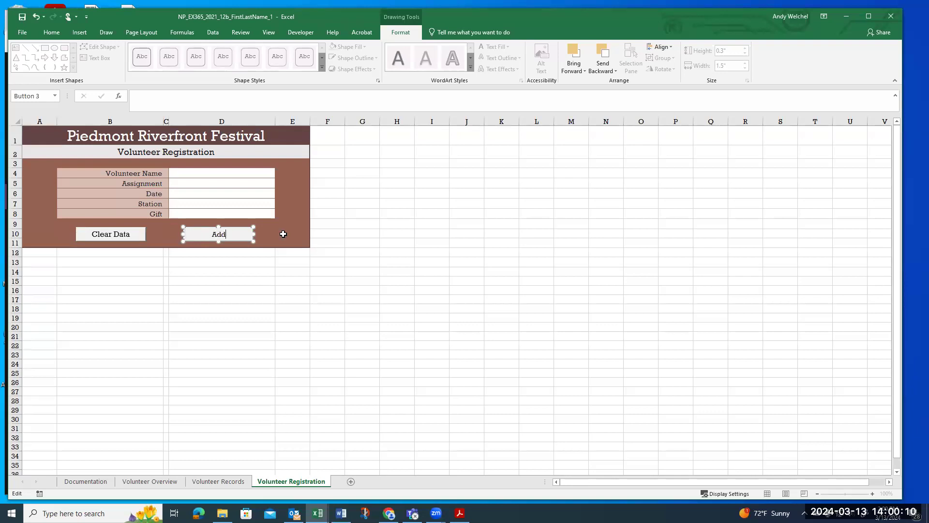
{"action": "type", "text": " Volunteer"}
{"action": "left_click", "coordinate": [251, 274]}
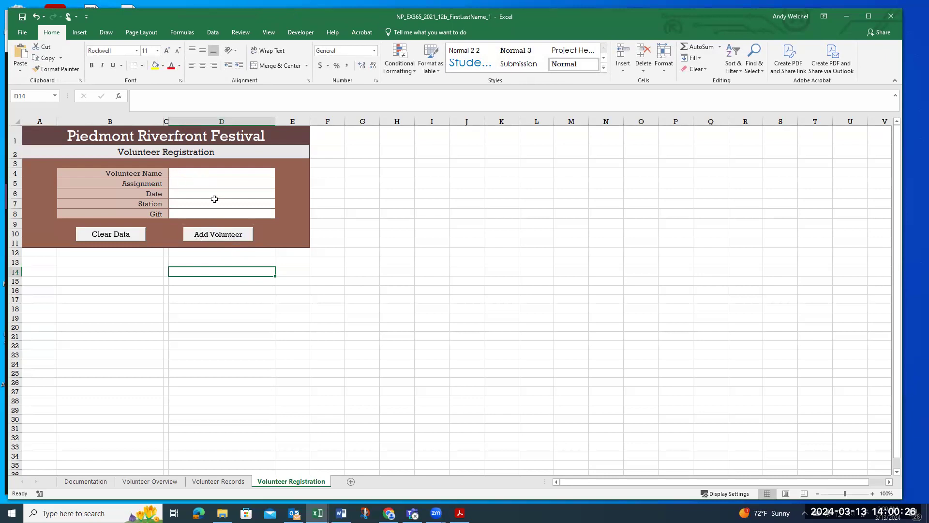
Set the font size of the Add Volunteer button's label to 12 and deselect the button
{"action": "right_click", "coordinate": [236, 237]}
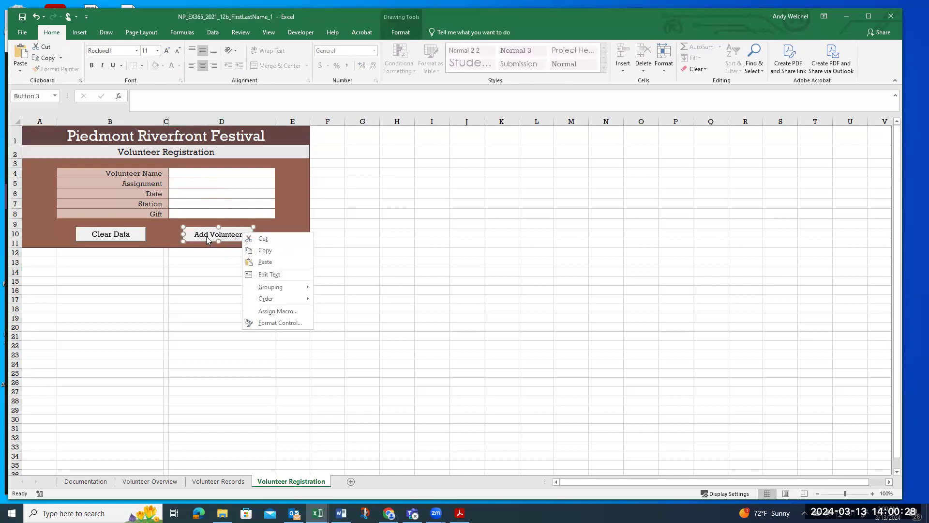
{"action": "left_click", "coordinate": [269, 274]}
{"action": "left_click_drag", "start_coordinate": [196, 234], "coordinate": [245, 234]}
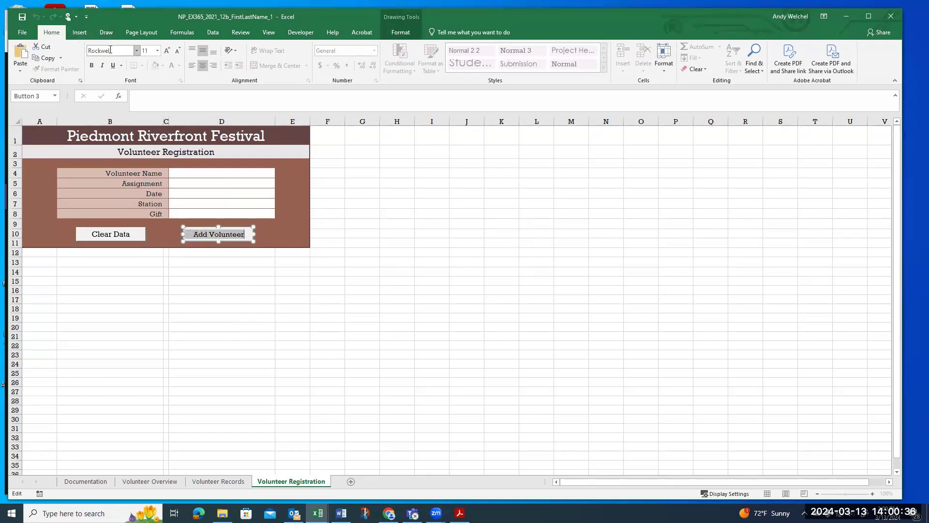
{"action": "left_click", "coordinate": [158, 50]}
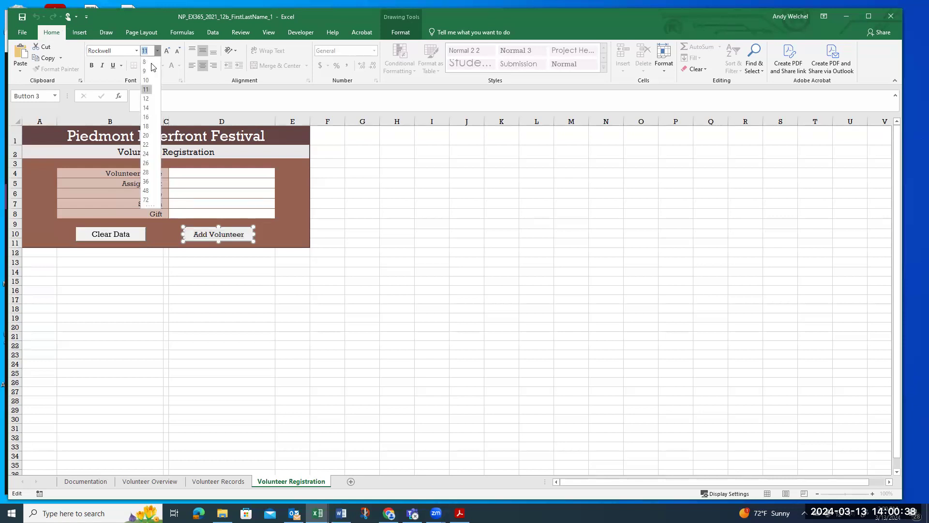
{"action": "left_click", "coordinate": [147, 98]}
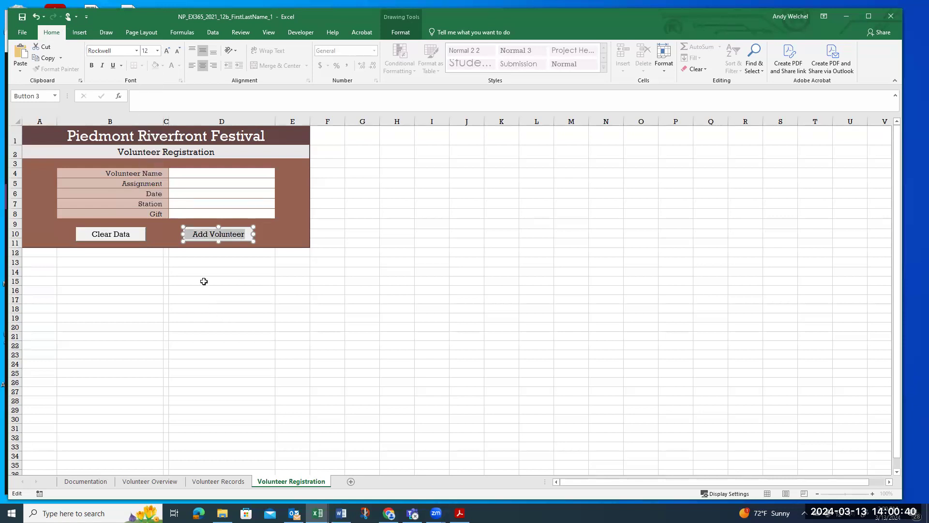
{"action": "left_click", "coordinate": [235, 273]}
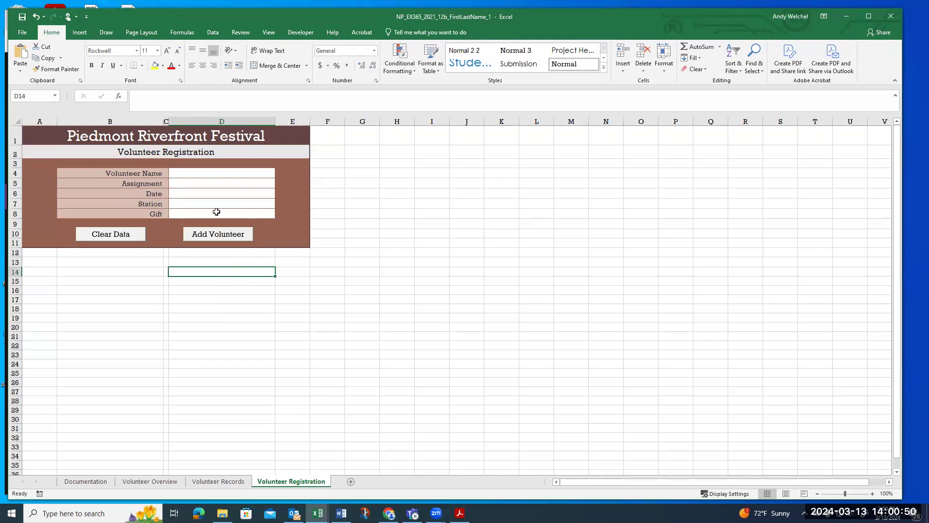
Check which macro is assigned to the Add Volunteer button, leaving the assignment unchanged, and deselect the button
{"action": "right_click", "coordinate": [221, 236]}
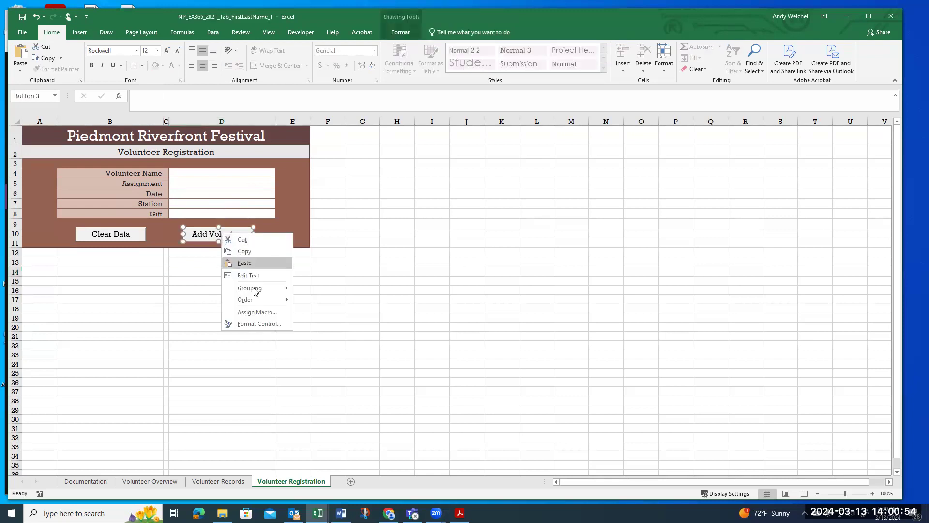
{"action": "left_click", "coordinate": [254, 312]}
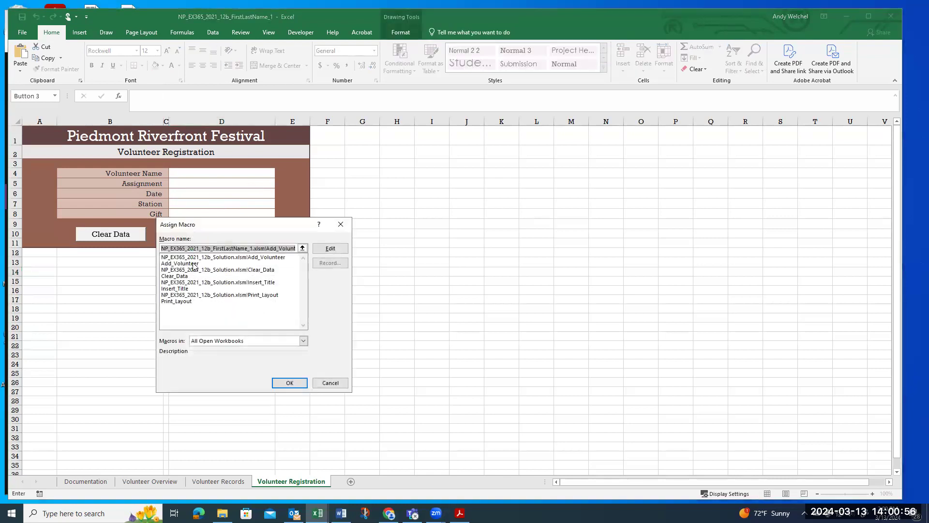
{"action": "left_click", "coordinate": [330, 383]}
{"action": "left_click", "coordinate": [218, 301]}
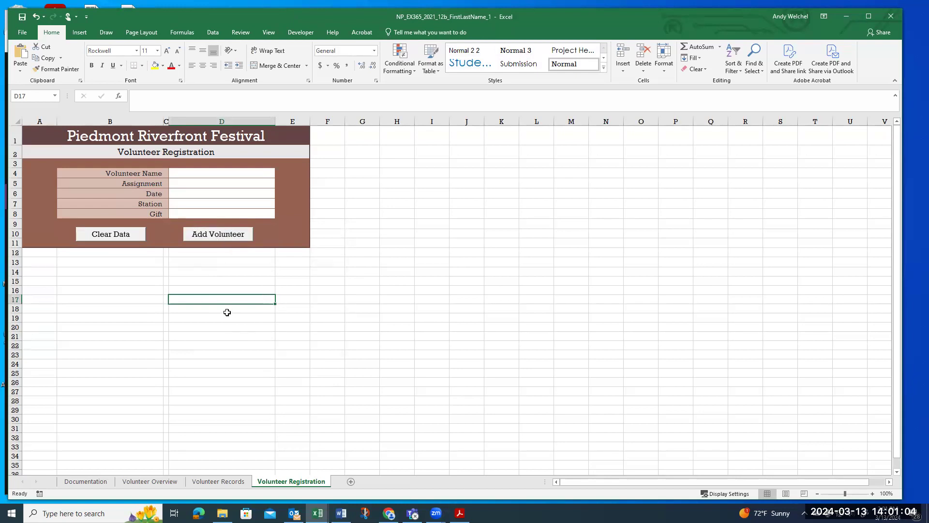
Fill in the volunteer's full name in D4 and the assignment Riverfront Park in D5 of the registration form
{"action": "left_click", "coordinate": [180, 177]}
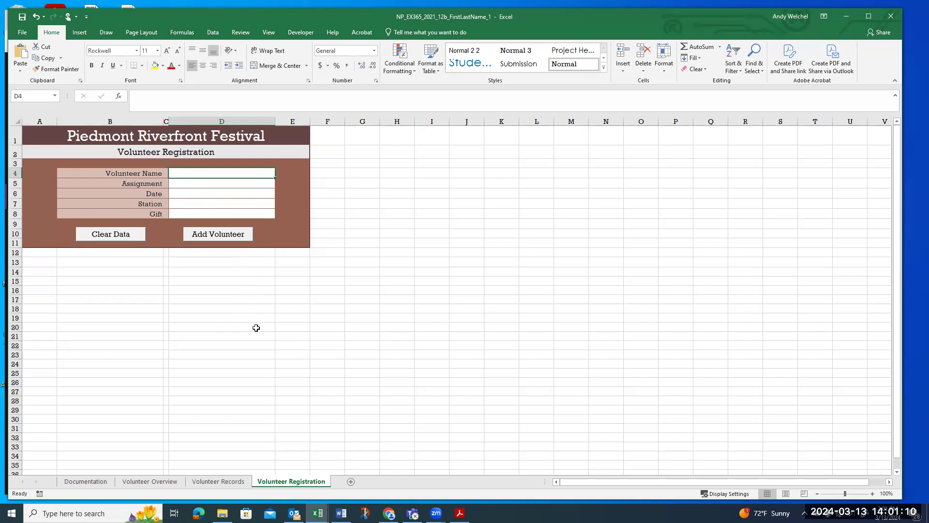
{"action": "type", "text": "Emma JOhn"}
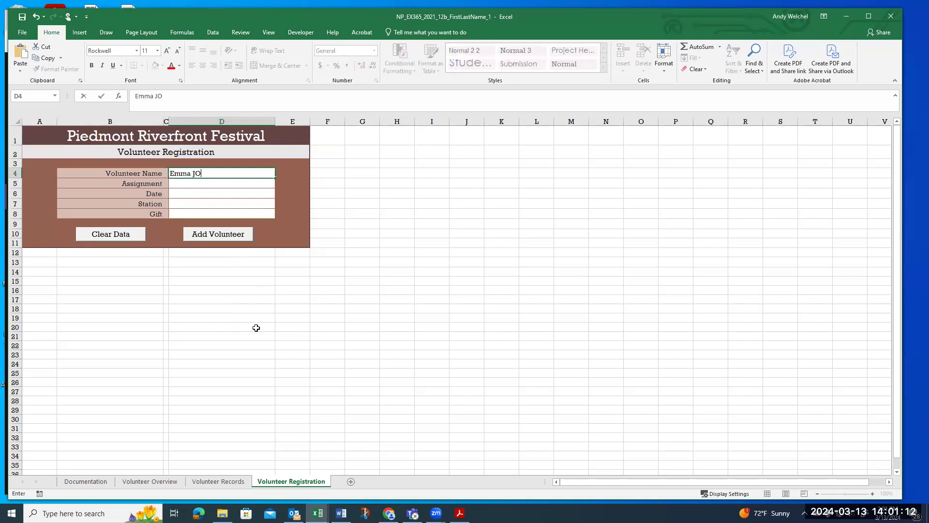
{"action": "key", "text": "BackSpace"}
{"action": "key", "text": "BackSpace"}
{"action": "key", "text": "BackSpace"}
{"action": "type", "text": "on"}
{"action": "key", "text": "Return"}
{"action": "type", "text": "Riv"}
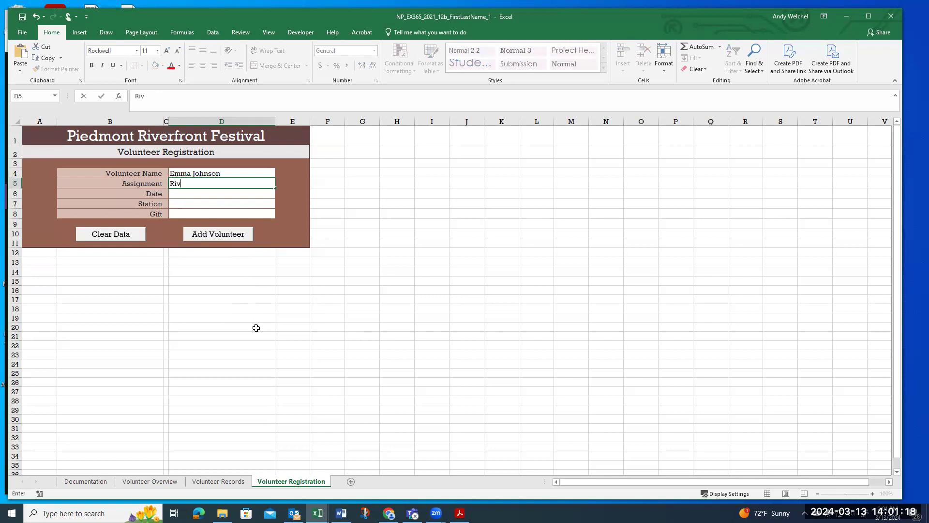
{"action": "type", "text": "erfront Park"}
{"action": "key", "text": "Return"}
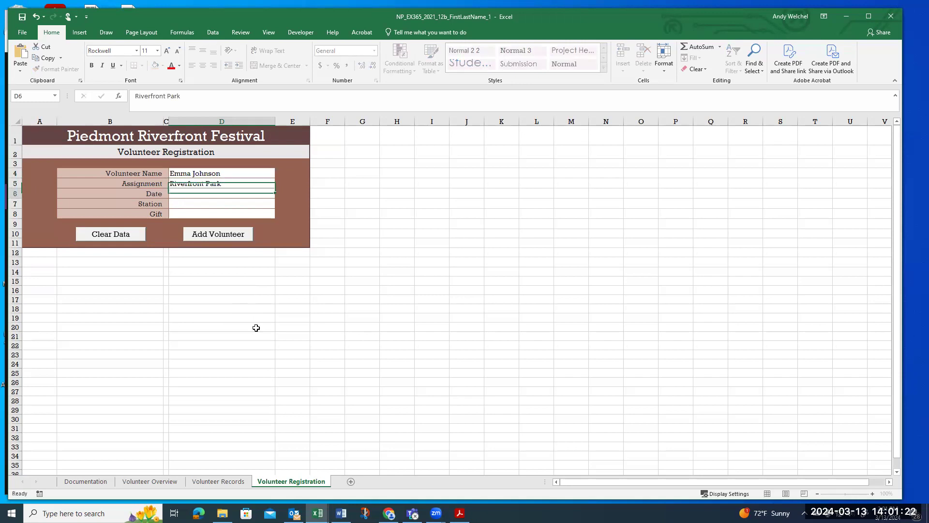
Enter the date 5/30/24 in D6 and the station First aid in D7
{"action": "type", "text": "5/30/24"}
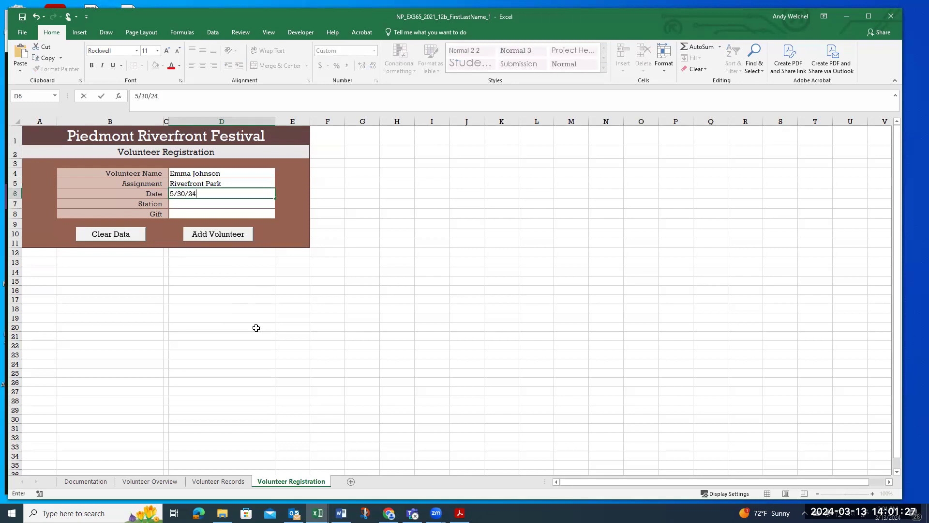
{"action": "key", "text": "Return"}
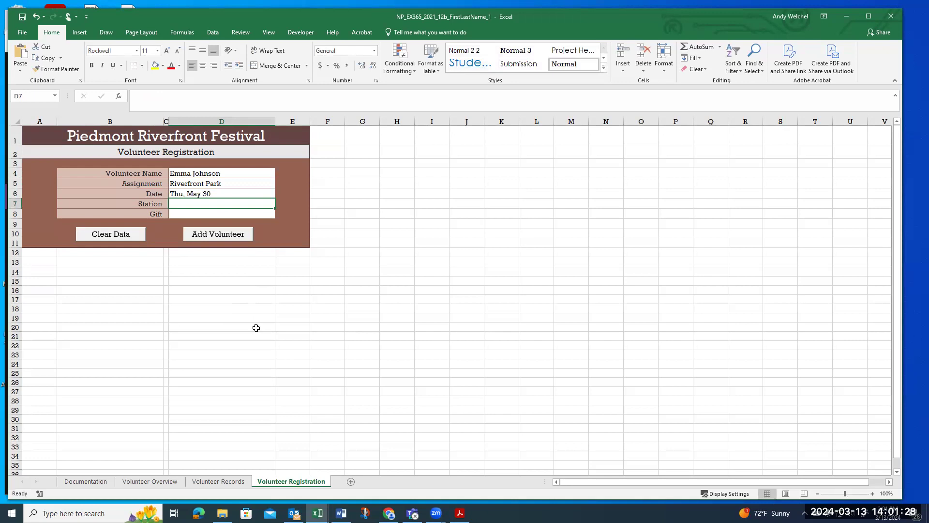
{"action": "key", "text": "Up"}
{"action": "type", "text": "5/30/2"}
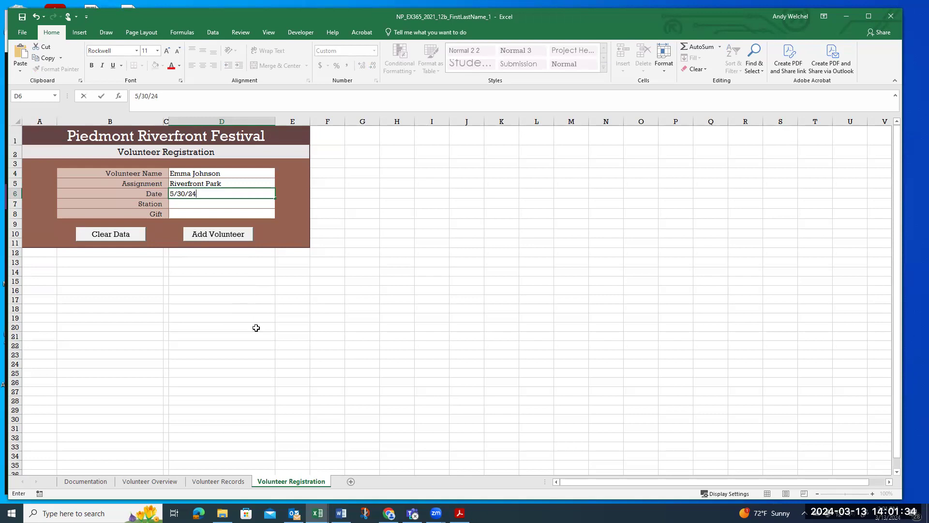
{"action": "key", "text": "Return"}
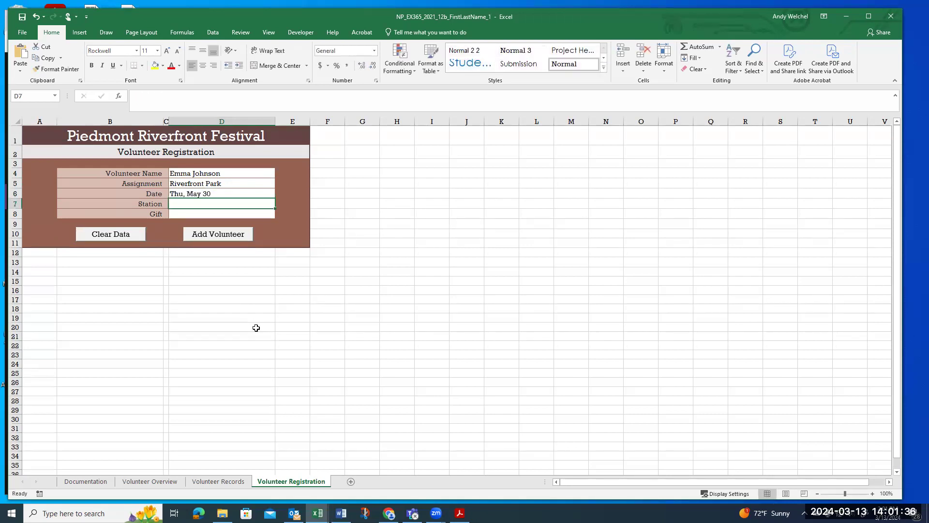
{"action": "type", "text": "Fir"}
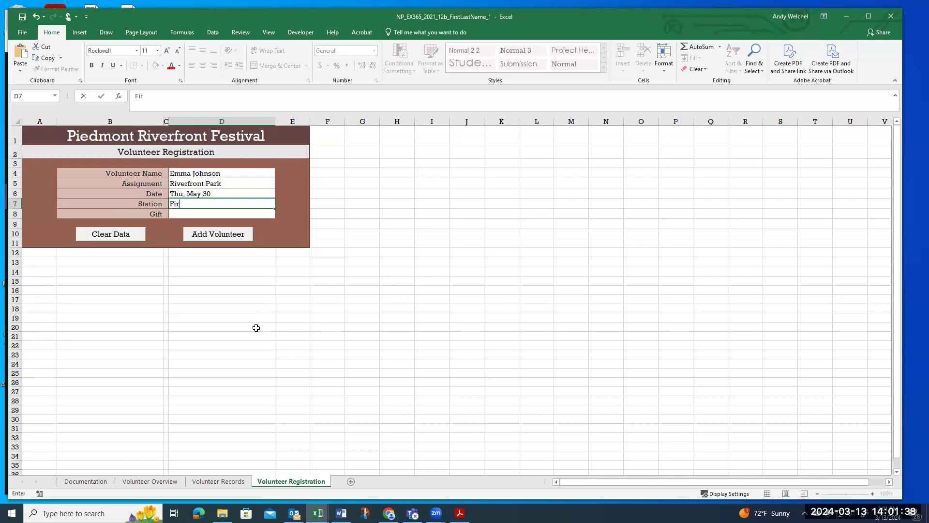
{"action": "type", "text": "st aid"}
{"action": "key", "text": "Return"}
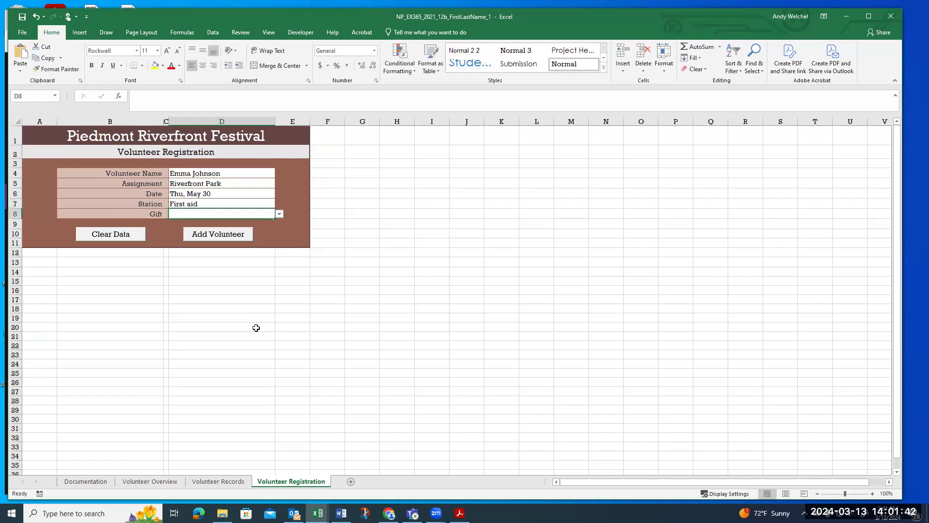
Choose Mug as the gift in D8 from the cell's list of allowed values
{"action": "type", "text": "M"}
{"action": "key", "text": "BackSpace"}
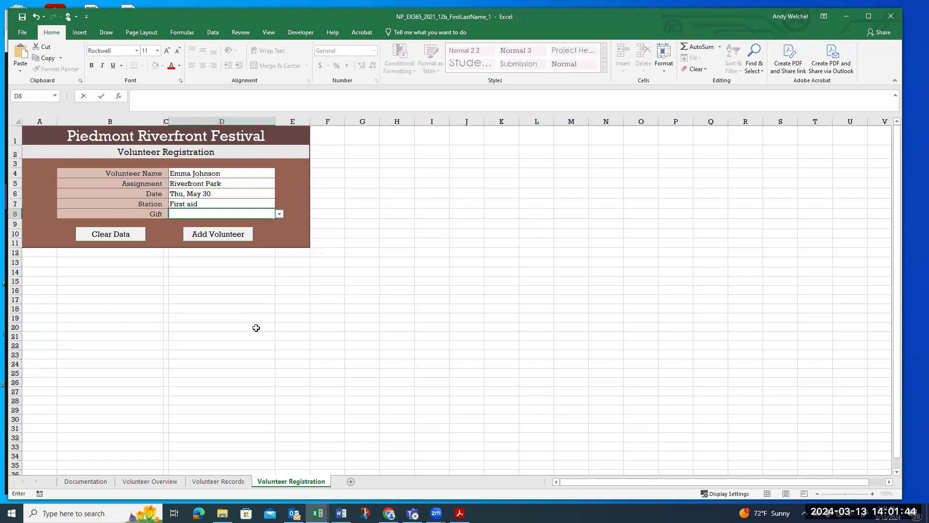
{"action": "left_click", "coordinate": [296, 241]}
{"action": "left_click", "coordinate": [234, 218]}
{"action": "left_click", "coordinate": [280, 215]}
{"action": "left_click", "coordinate": [182, 229]}
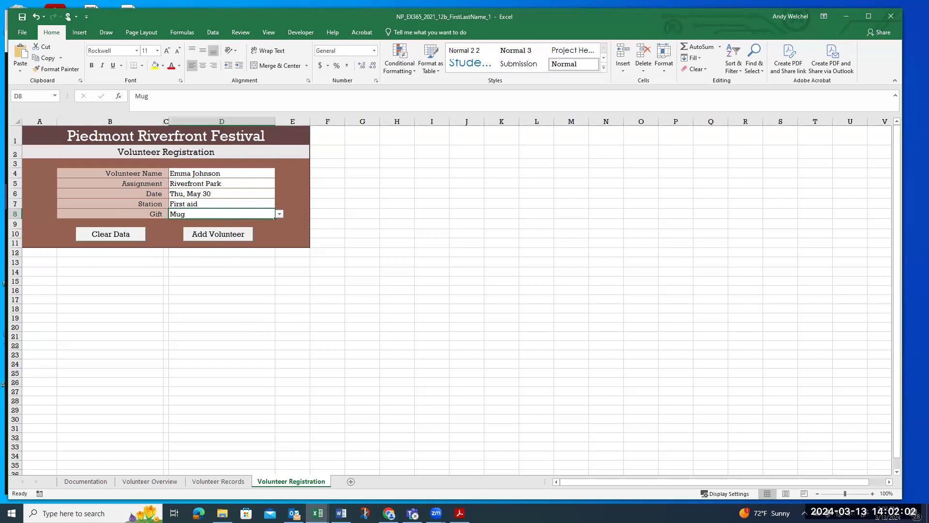
Move the selection off the form to D16 and run the Add Volunteer button's macro
{"action": "left_click", "coordinate": [205, 291]}
{"action": "left_click", "coordinate": [562, 202]}
{"action": "left_click", "coordinate": [182, 290]}
{"action": "left_click", "coordinate": [215, 238]}
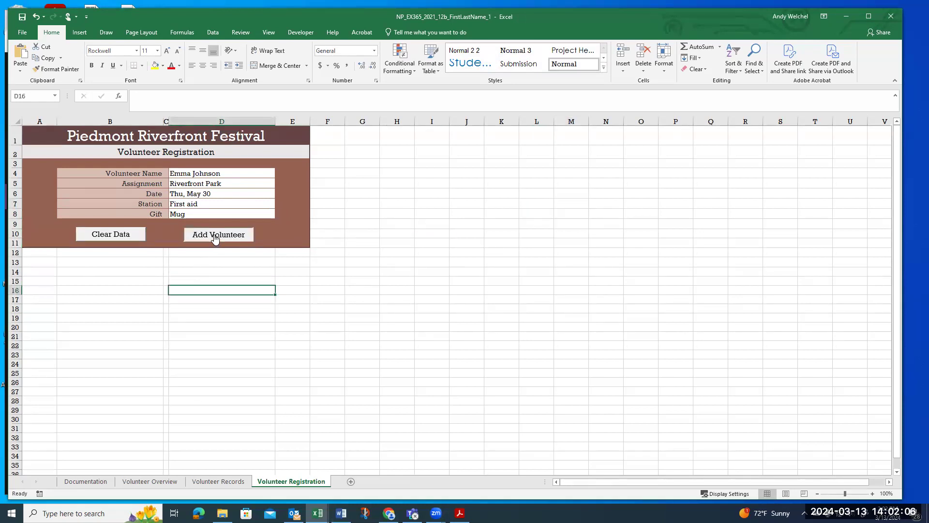
Check the Volunteer Records table for the new record, and check the entry cells D4:D8 on Volunteer Registration
{"action": "left_click", "coordinate": [220, 480]}
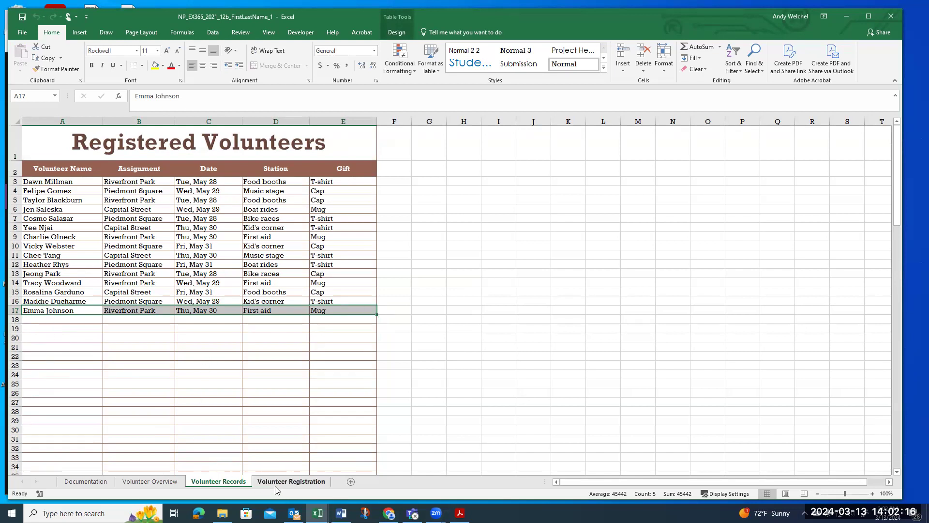
{"action": "left_click", "coordinate": [92, 329]}
{"action": "left_click", "coordinate": [291, 481]}
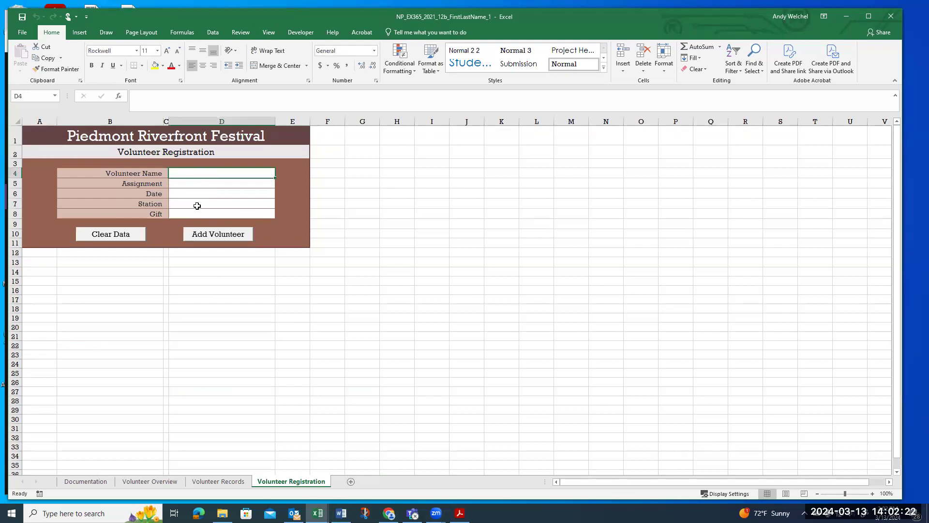
{"action": "left_click_drag", "start_coordinate": [203, 176], "coordinate": [201, 213]}
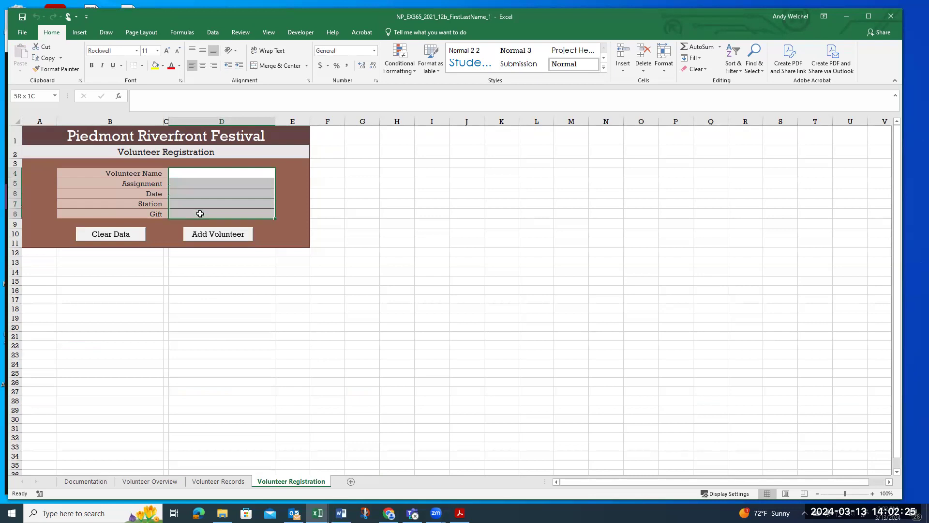
{"action": "left_click", "coordinate": [203, 172]}
Review the Volunteer Records and Volunteer Overview sheets, and examine the new record in A17:E17
{"action": "left_click", "coordinate": [237, 484]}
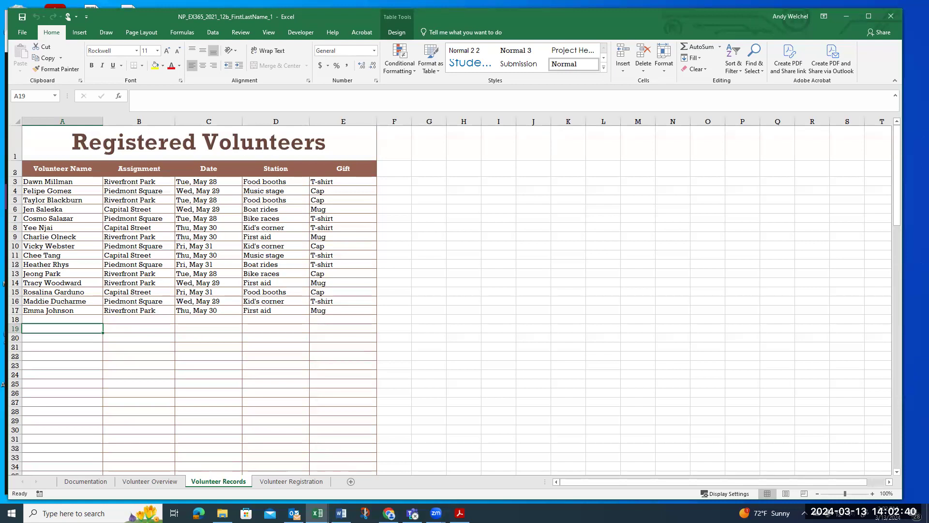
{"action": "left_click", "coordinate": [116, 338]}
{"action": "left_click", "coordinate": [135, 484]}
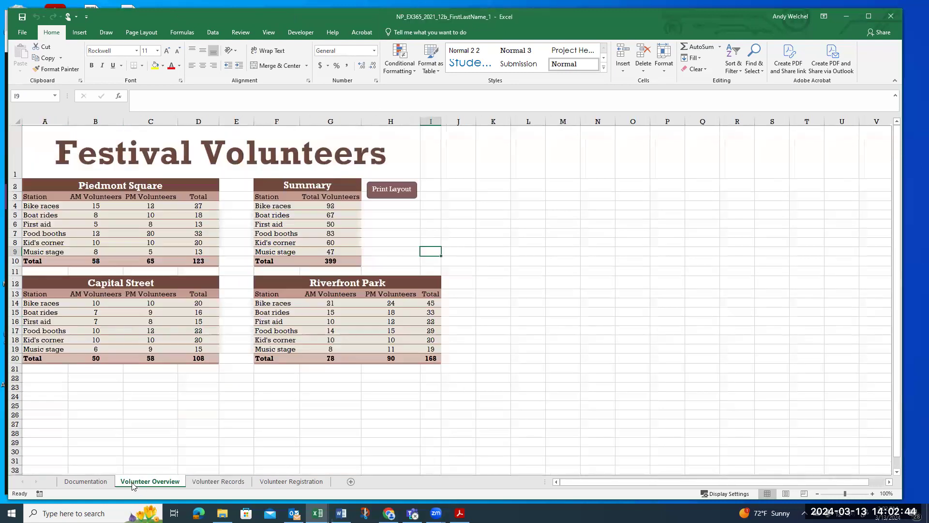
{"action": "left_click", "coordinate": [208, 483]}
{"action": "left_click", "coordinate": [207, 321]}
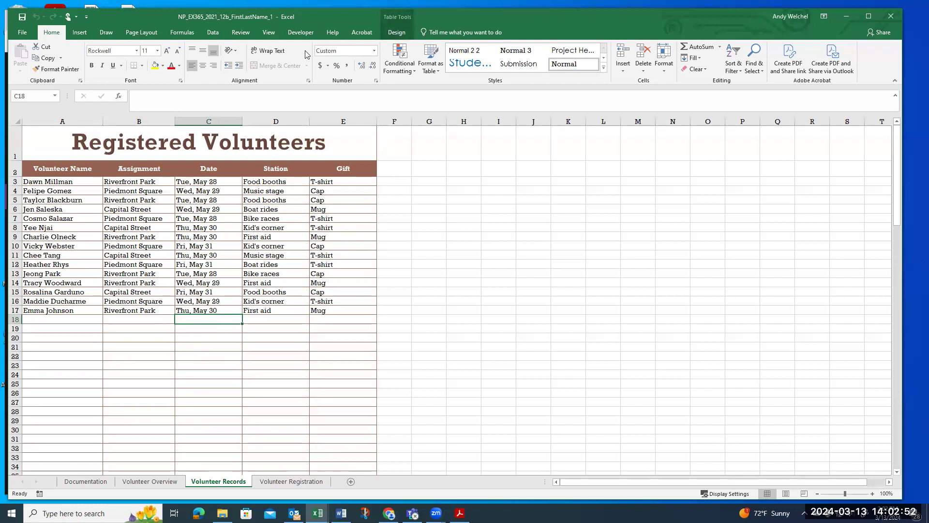
{"action": "left_click_drag", "start_coordinate": [63, 310], "coordinate": [319, 310]}
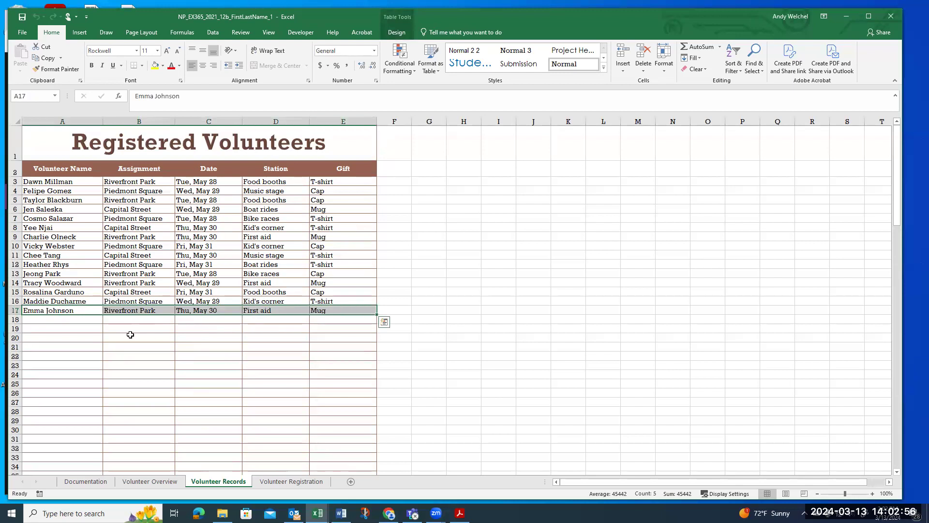
{"action": "left_click", "coordinate": [130, 335]}
Look at the Volunteer Registration form again, return to Volunteer Records, and select cell A18 below the last record
{"action": "left_click", "coordinate": [291, 481]}
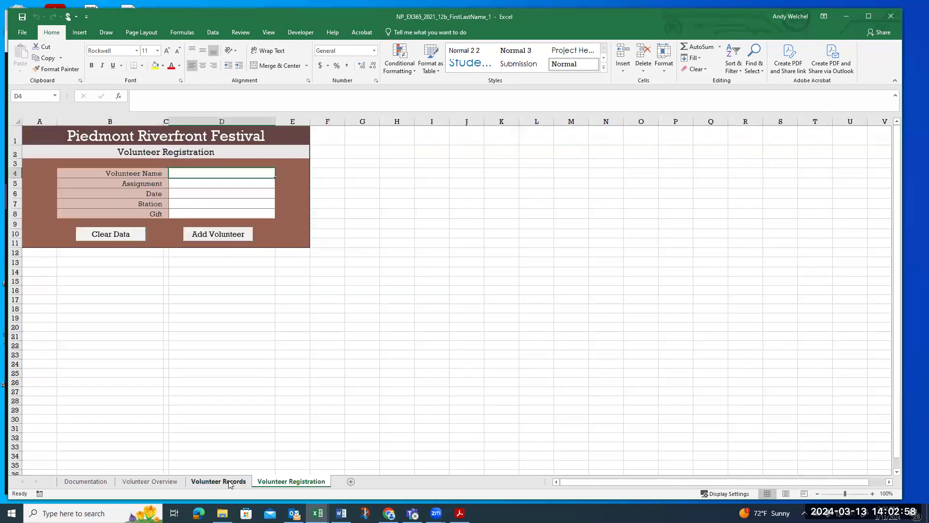
{"action": "left_click", "coordinate": [230, 482]}
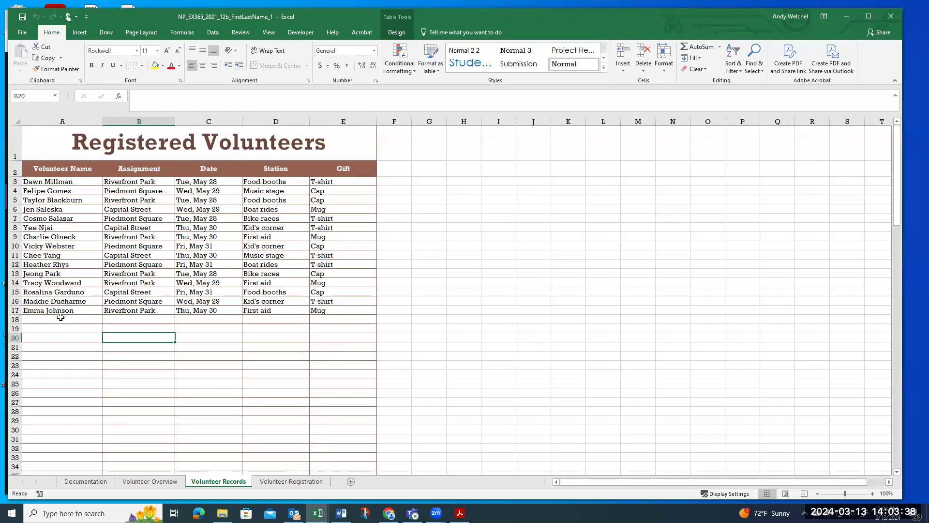
{"action": "left_click", "coordinate": [61, 317]}
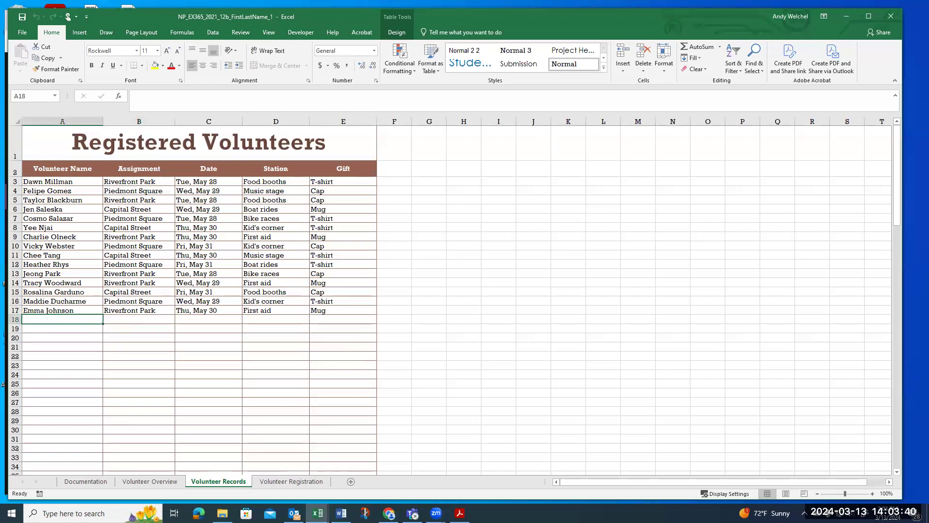